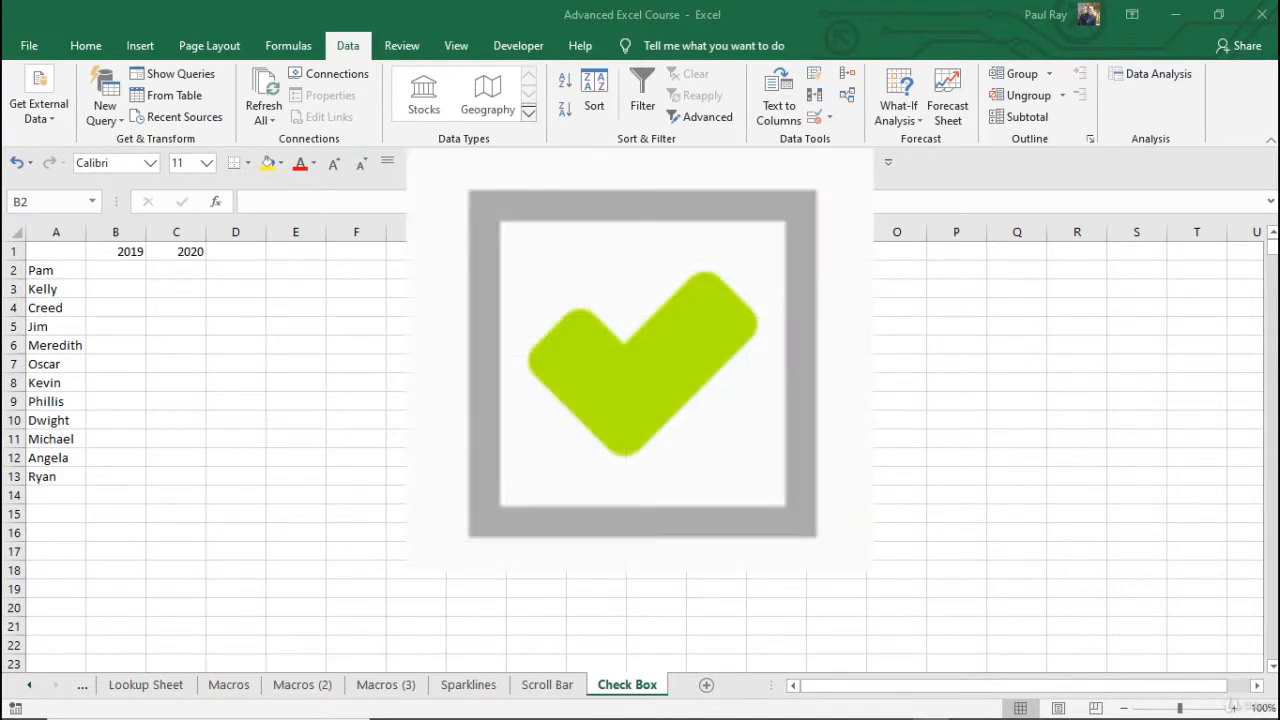
pyautogui.click(468, 685)
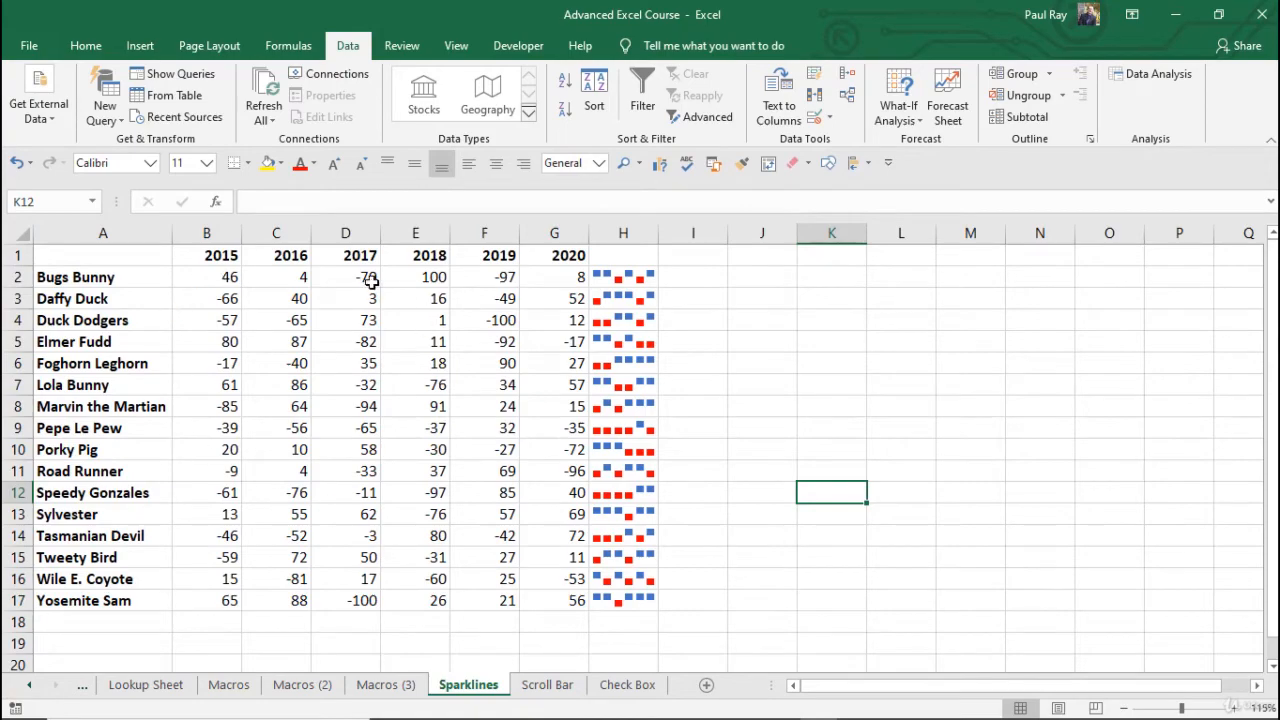
pyautogui.click(627, 685)
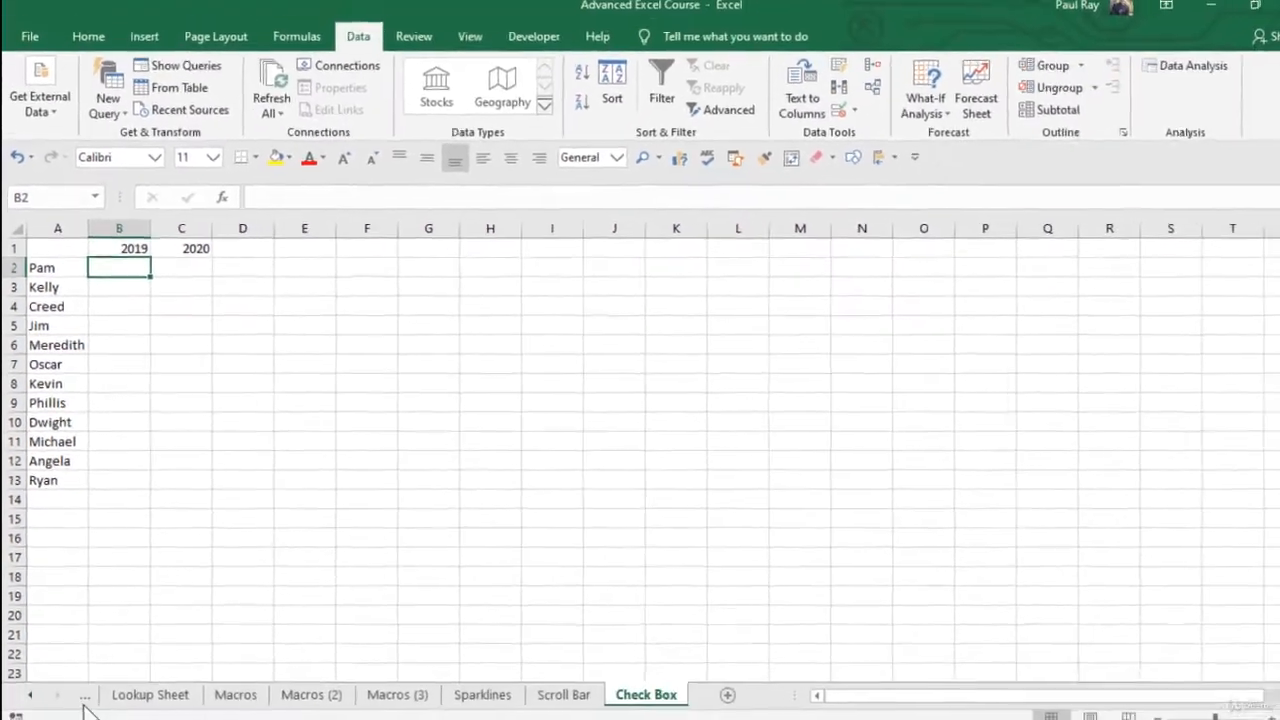
# In the orders table, insert a column before Sales Person and name it Order Totals
pyautogui.click(29, 684)
pyautogui.click(150, 685)
pyautogui.hotkey('ctrl', 'Home')
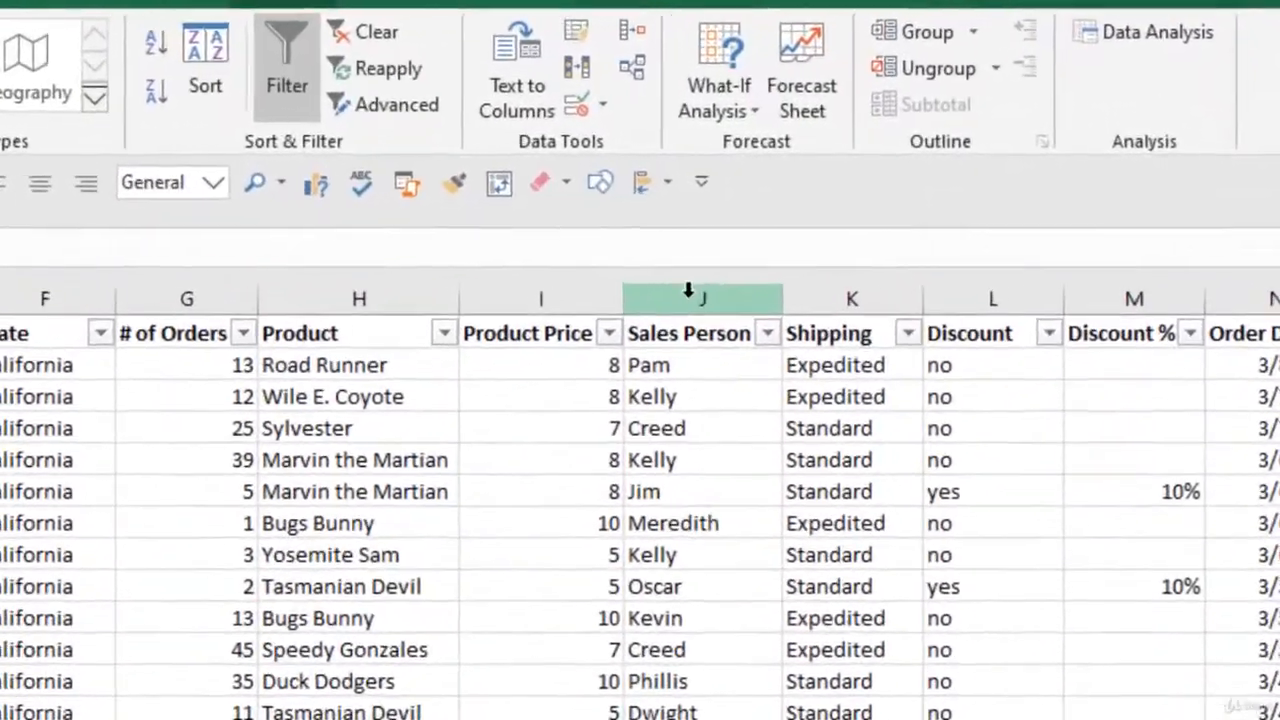
pyautogui.rightClick(821, 250)
pyautogui.click(752, 548)
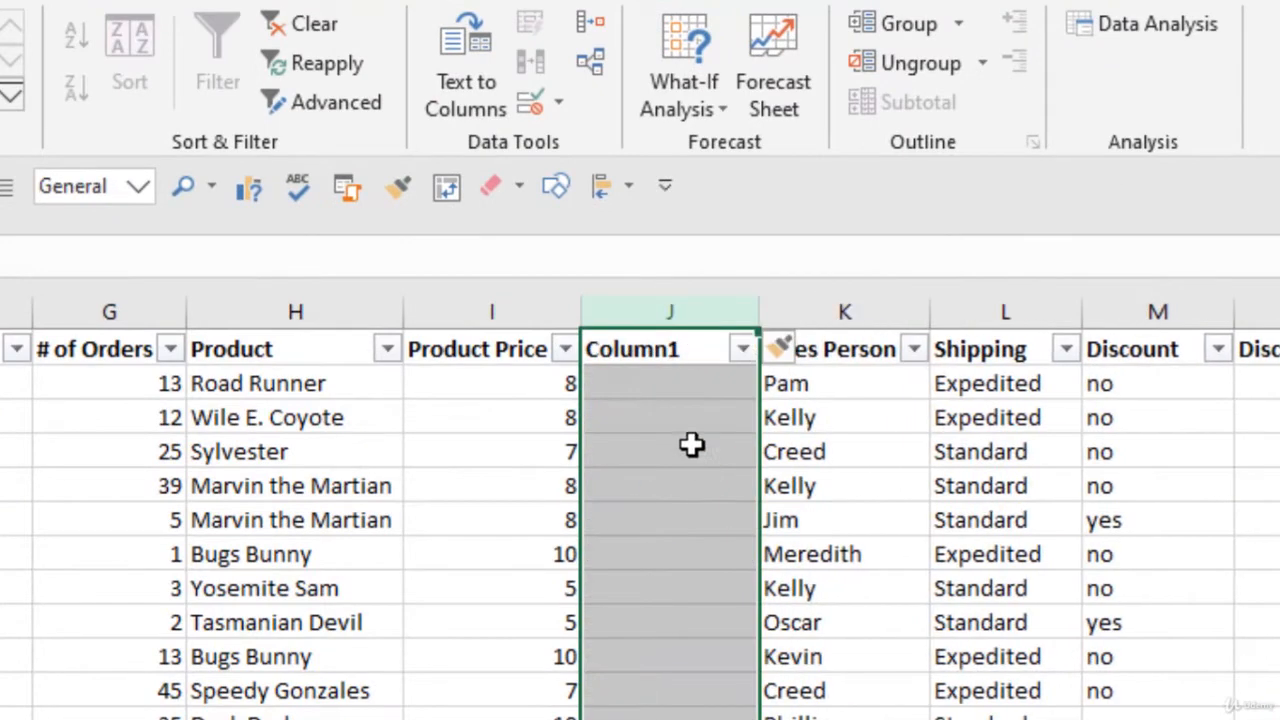
pyautogui.click(662, 349)
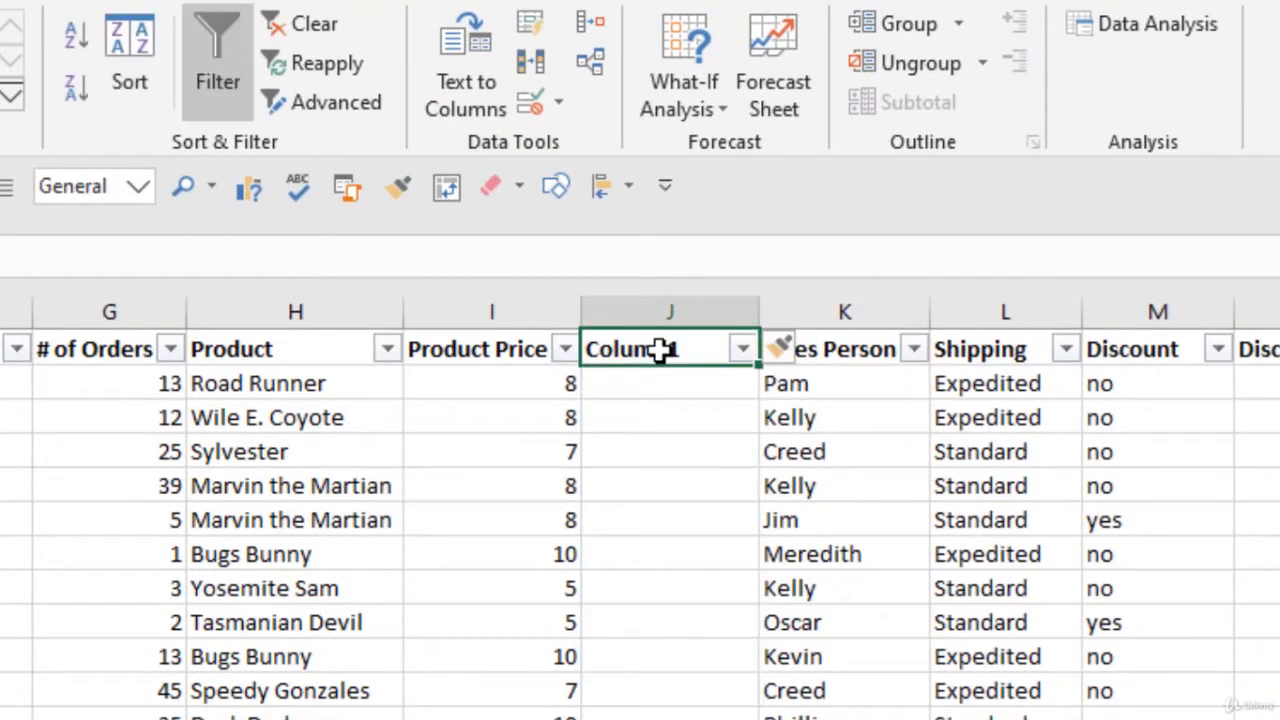
pyautogui.write('Order Totals')
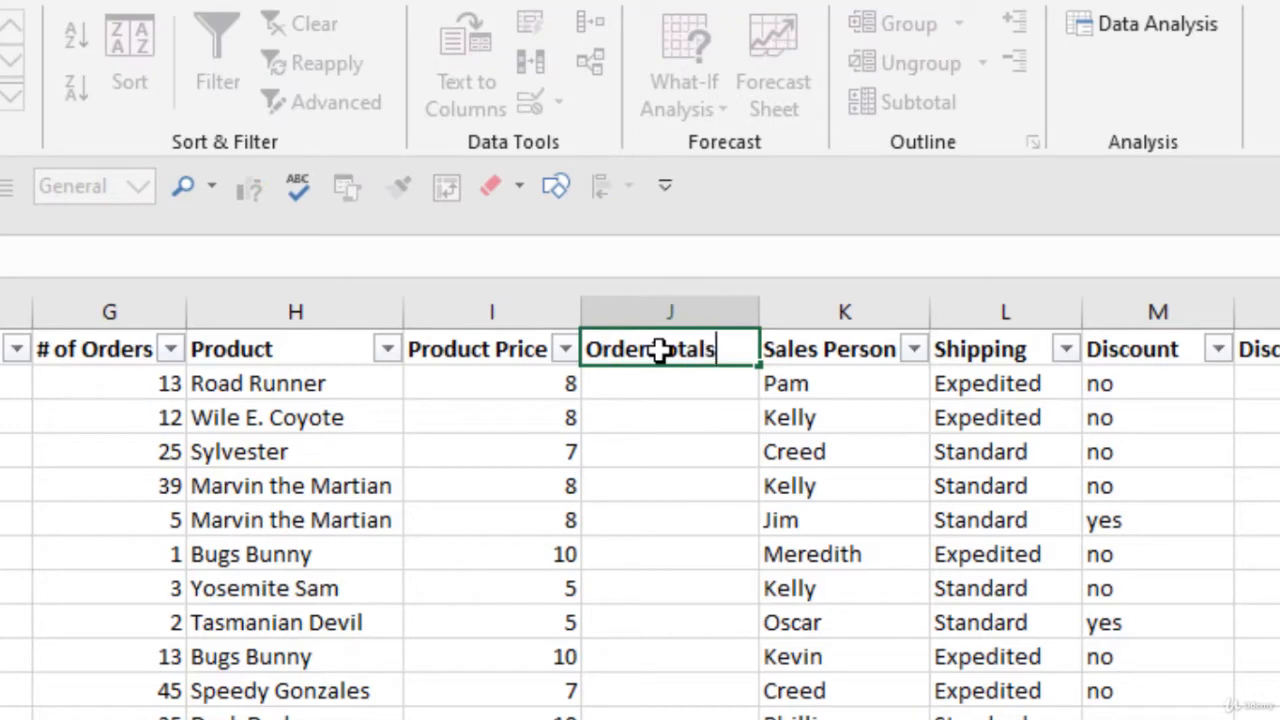
pyautogui.press('Return')
# Fill the Order Totals column with the formula =[@[Product Price]]*[@['# of Orders]]
pyautogui.write('=')
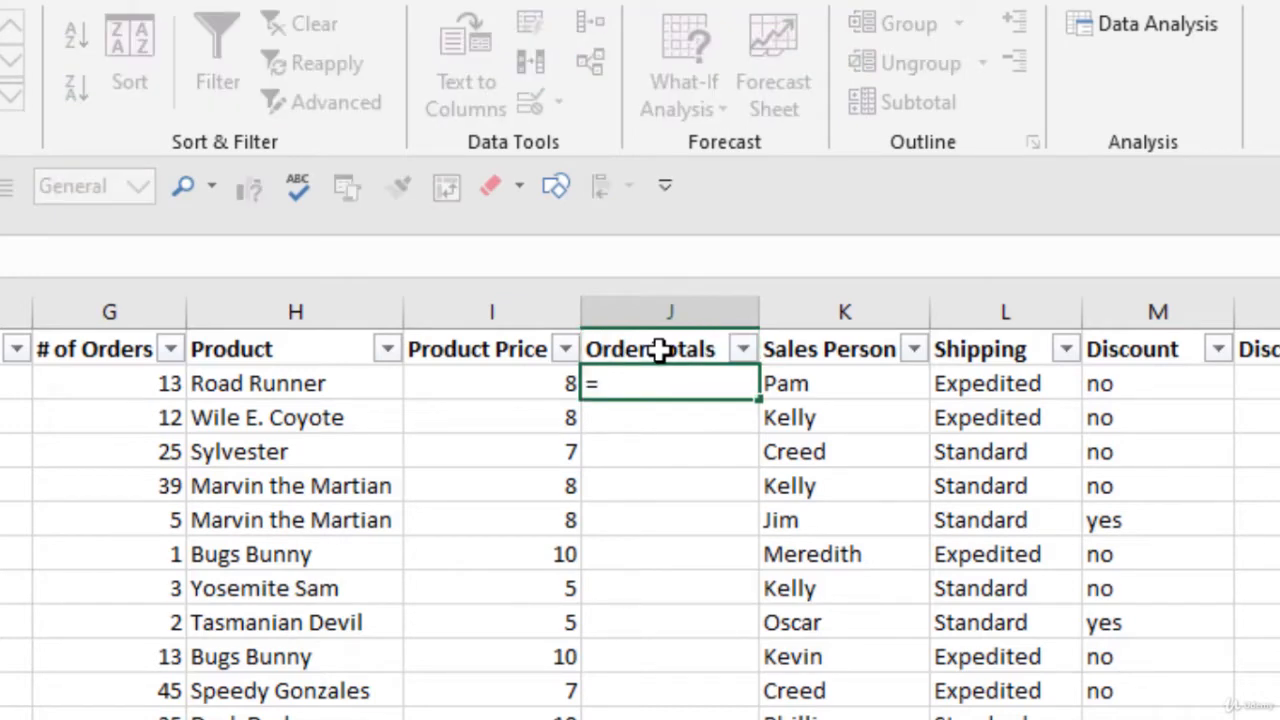
pyautogui.press('Left')
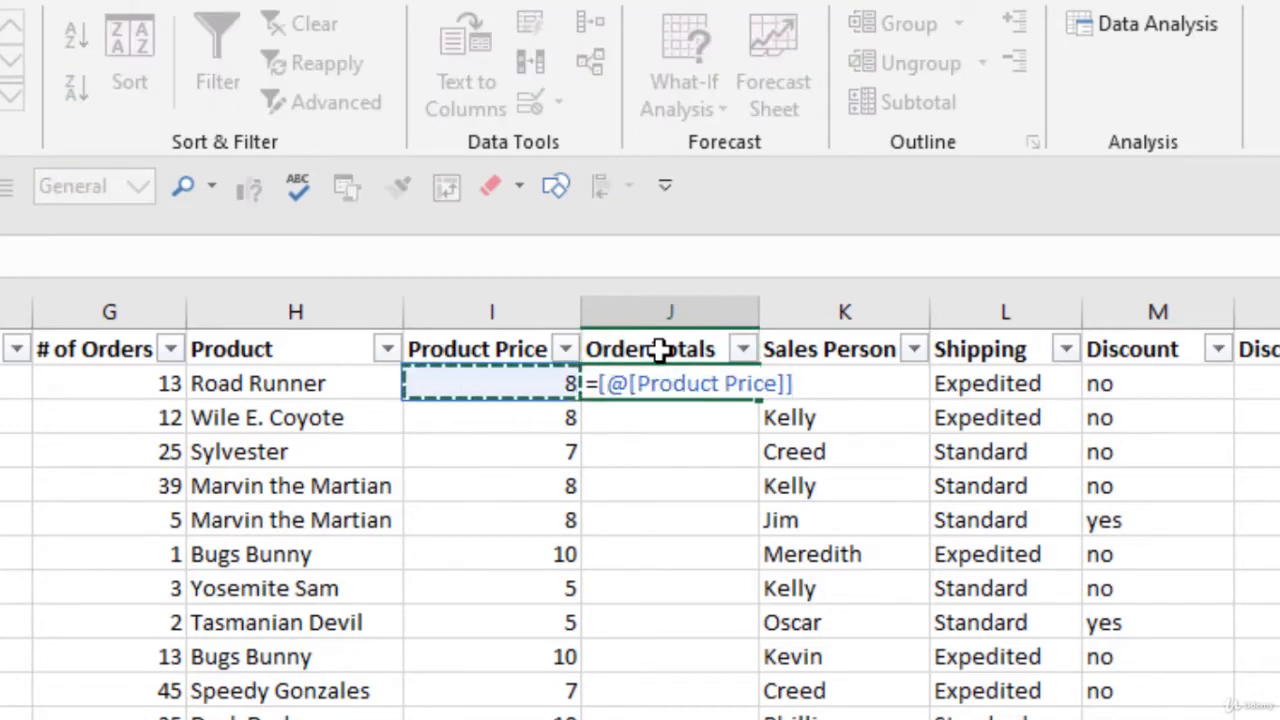
pyautogui.write('*')
pyautogui.press('Left')
pyautogui.press('Left')
pyautogui.press('Left')
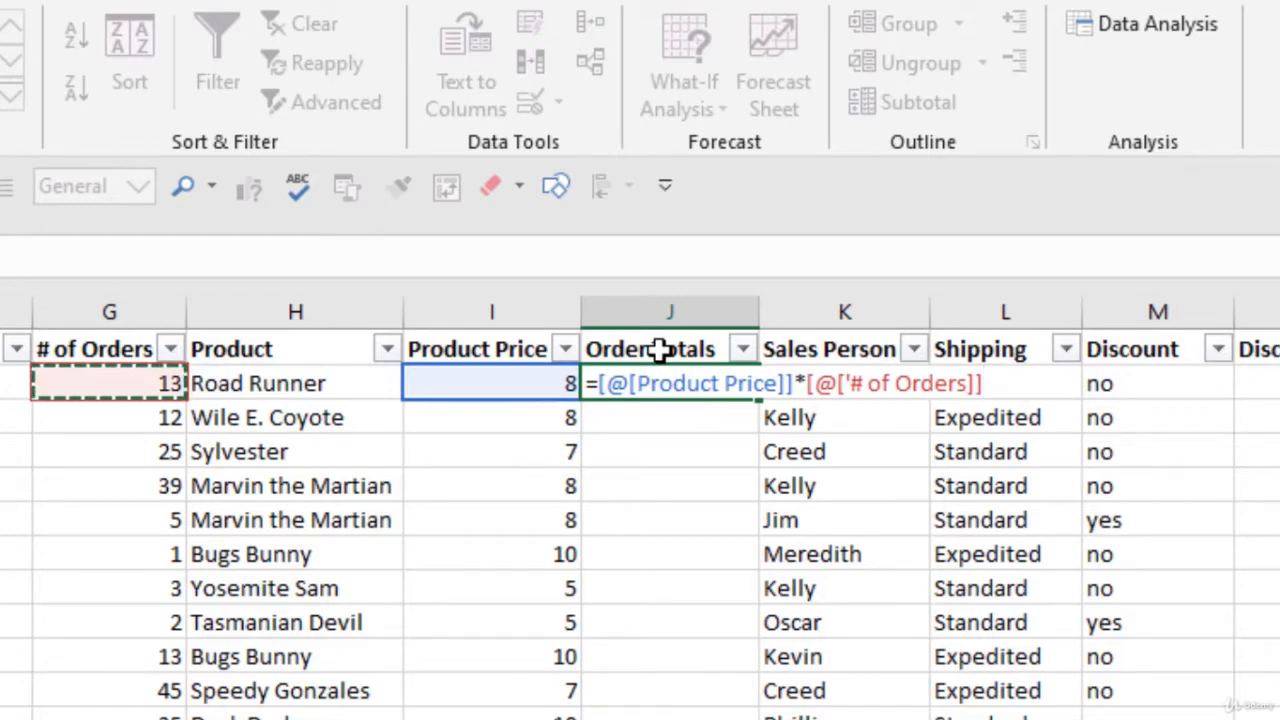
pyautogui.press('Return')
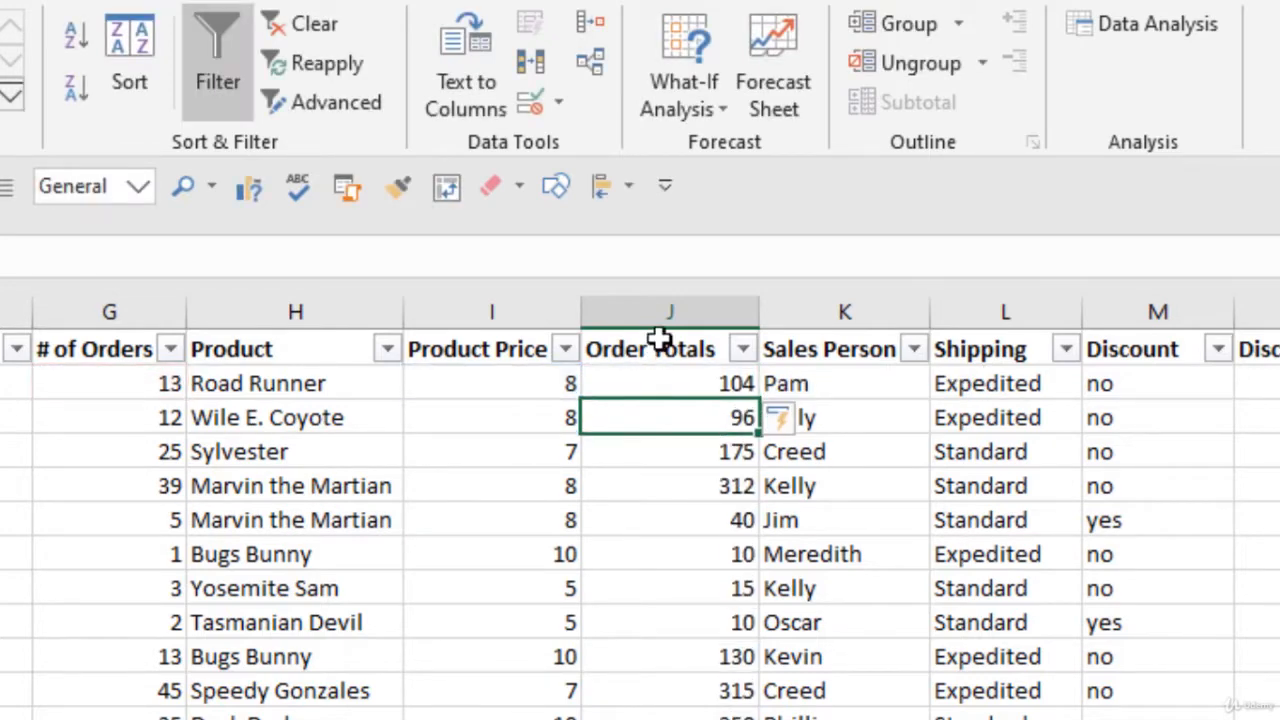
# Format the Product Price and Order Totals columns as dollar accounting values without decimal places
pyautogui.click(661, 330)
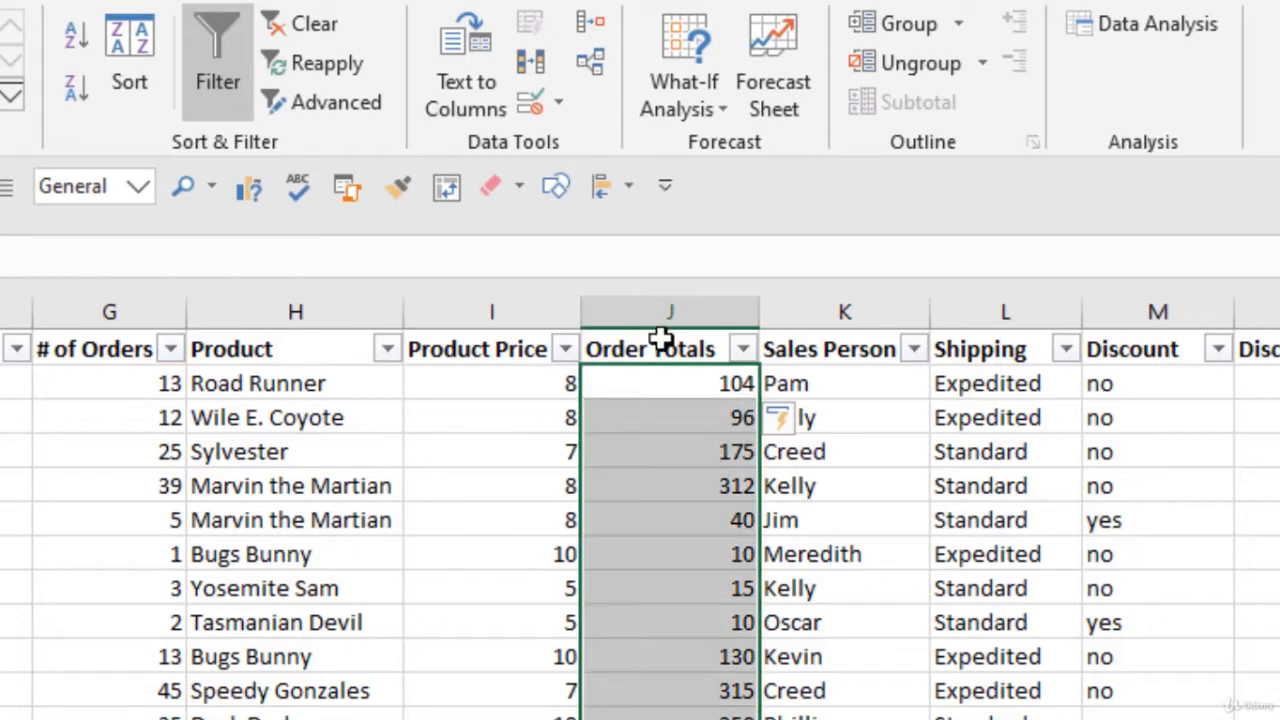
pyautogui.keyDown('ctrl'); pyautogui.click(486, 326); pyautogui.keyUp('ctrl')
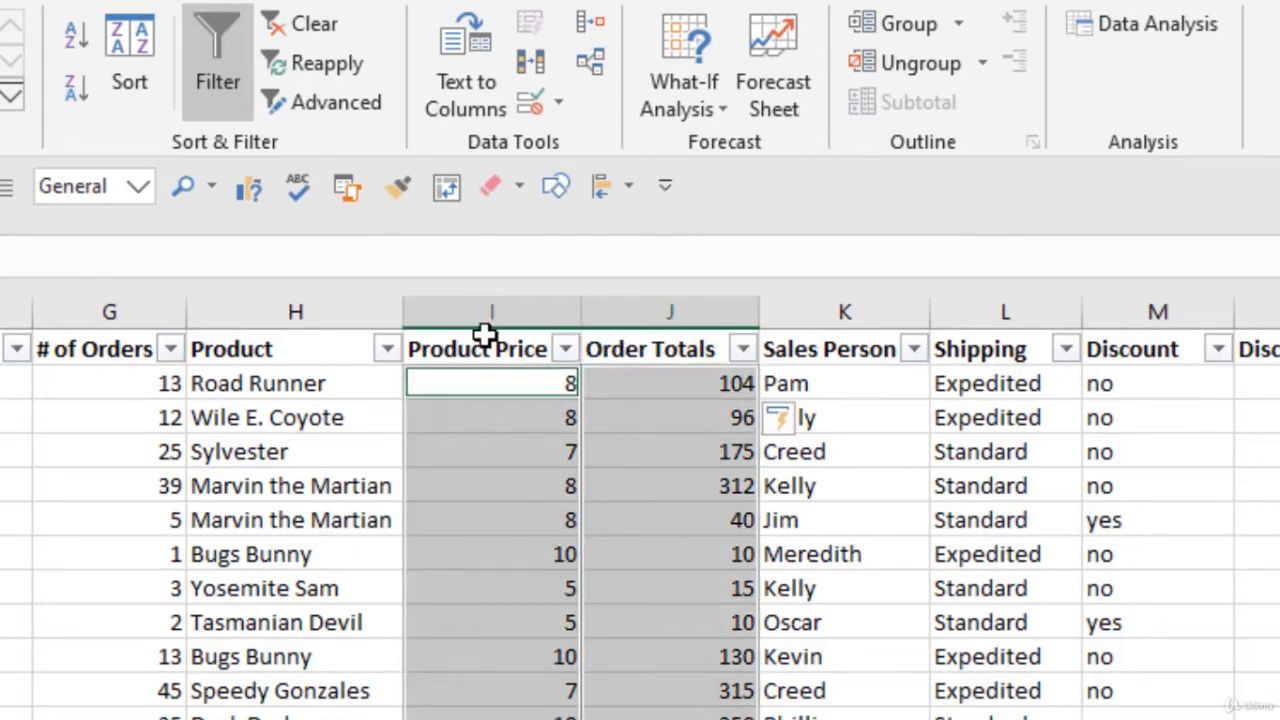
pyautogui.click(0, 0)
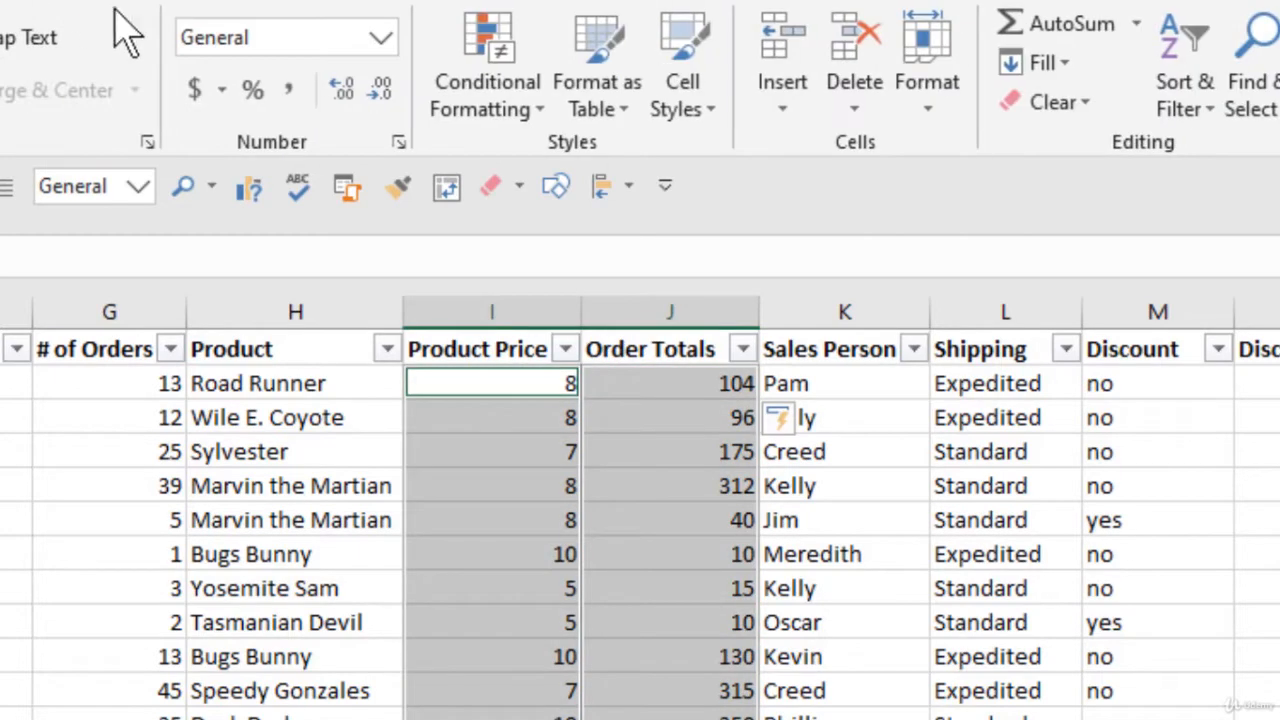
pyautogui.click(196, 90)
pyautogui.click(380, 90)
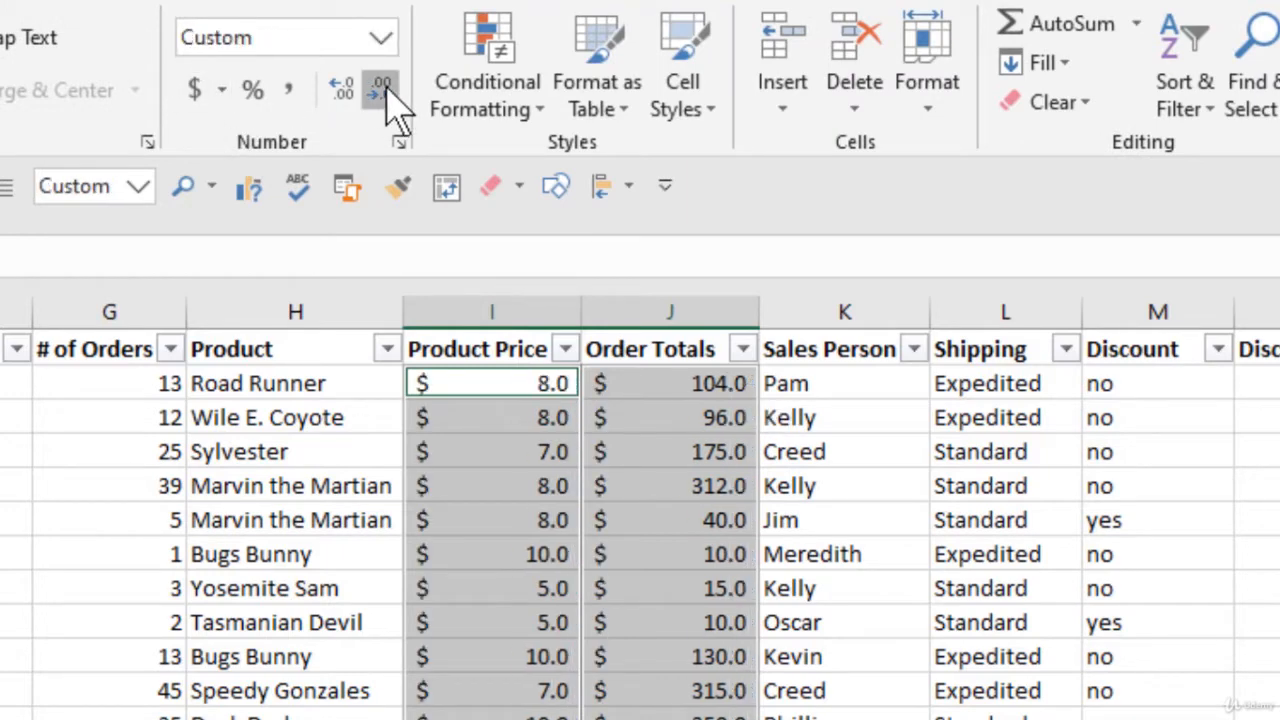
pyautogui.click(382, 90)
pyautogui.click(667, 448)
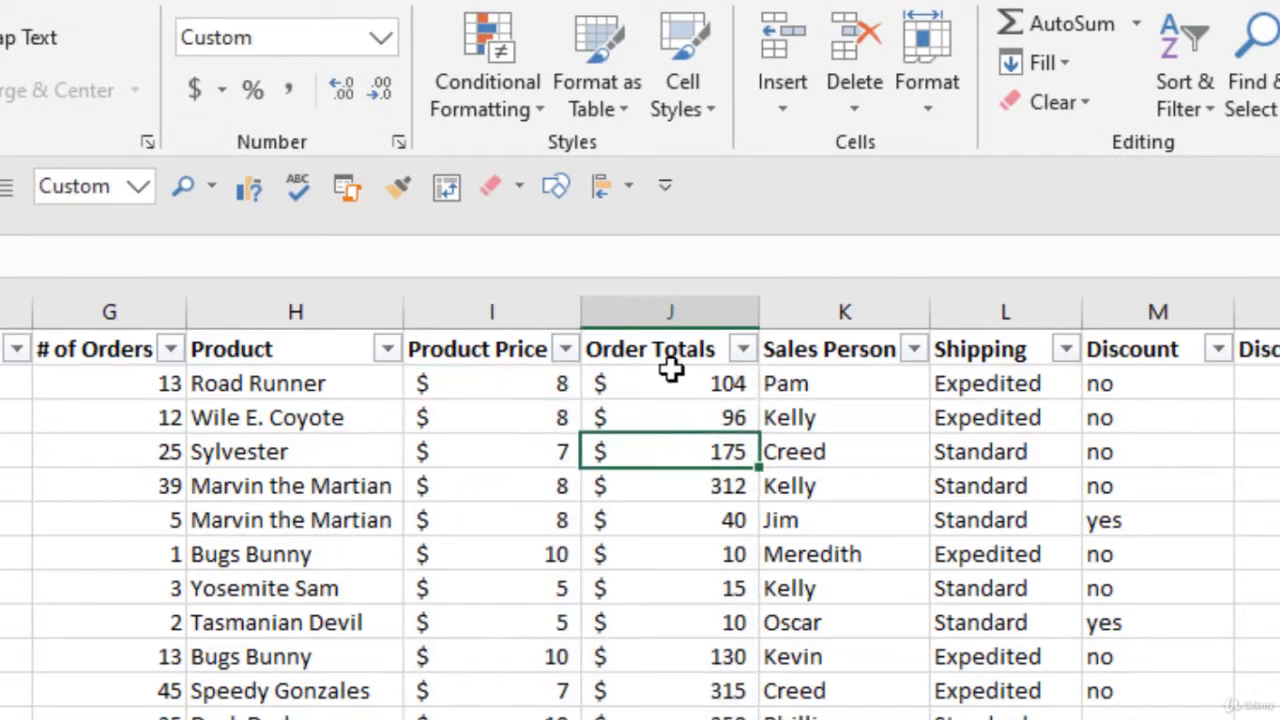
# Insert a table column between Order Date and Customer Satisfaction and name it Year
pyautogui.click(1140, 393)
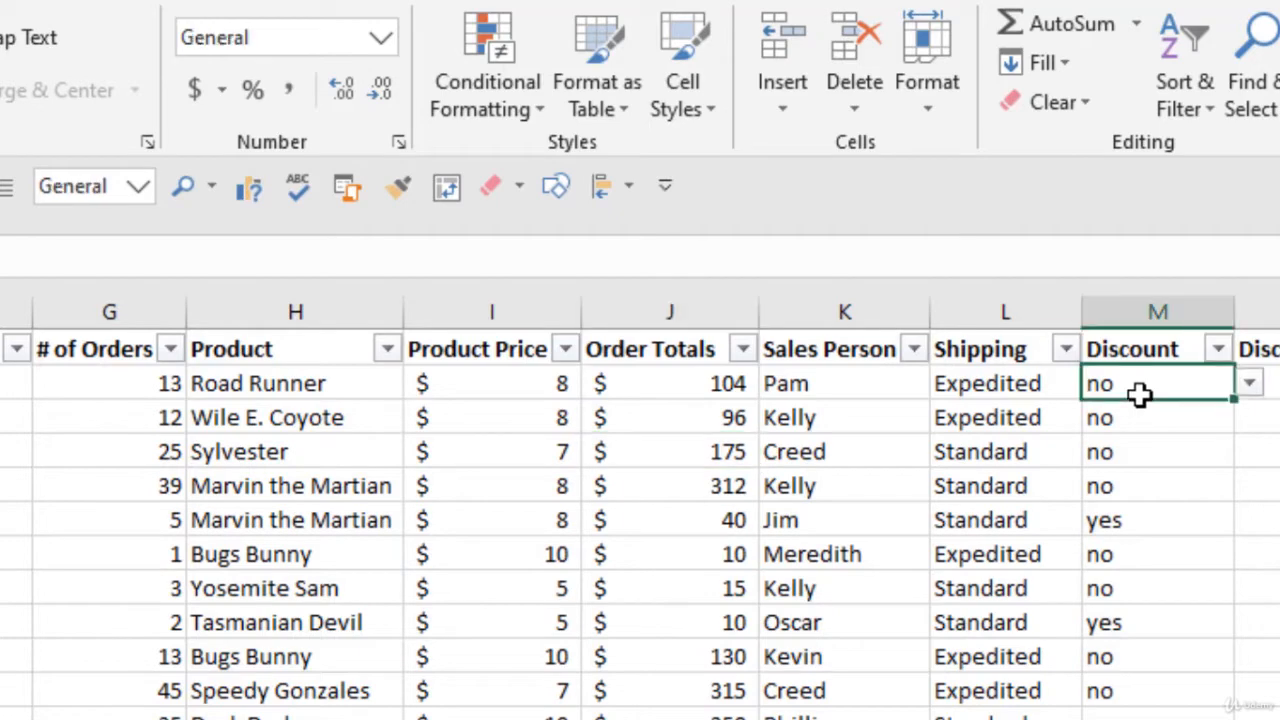
pyautogui.press('Right')
pyautogui.press('Right')
pyautogui.press('Right')
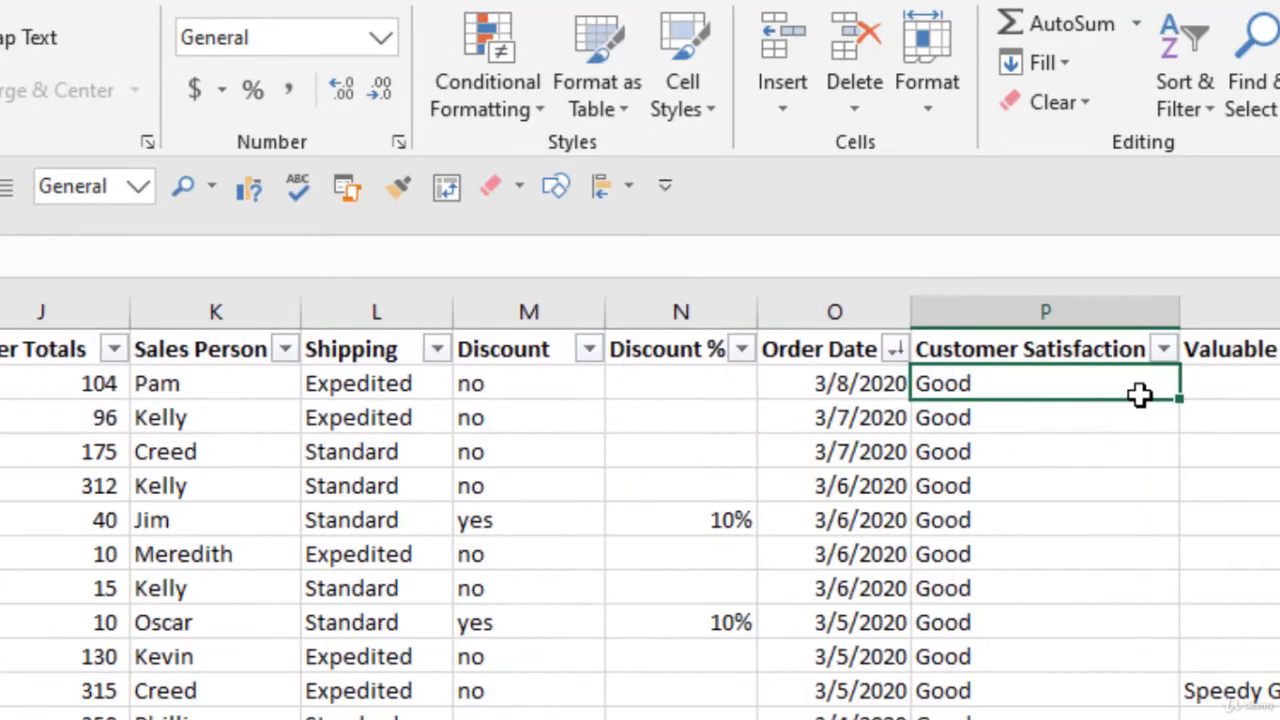
pyautogui.click(1081, 310)
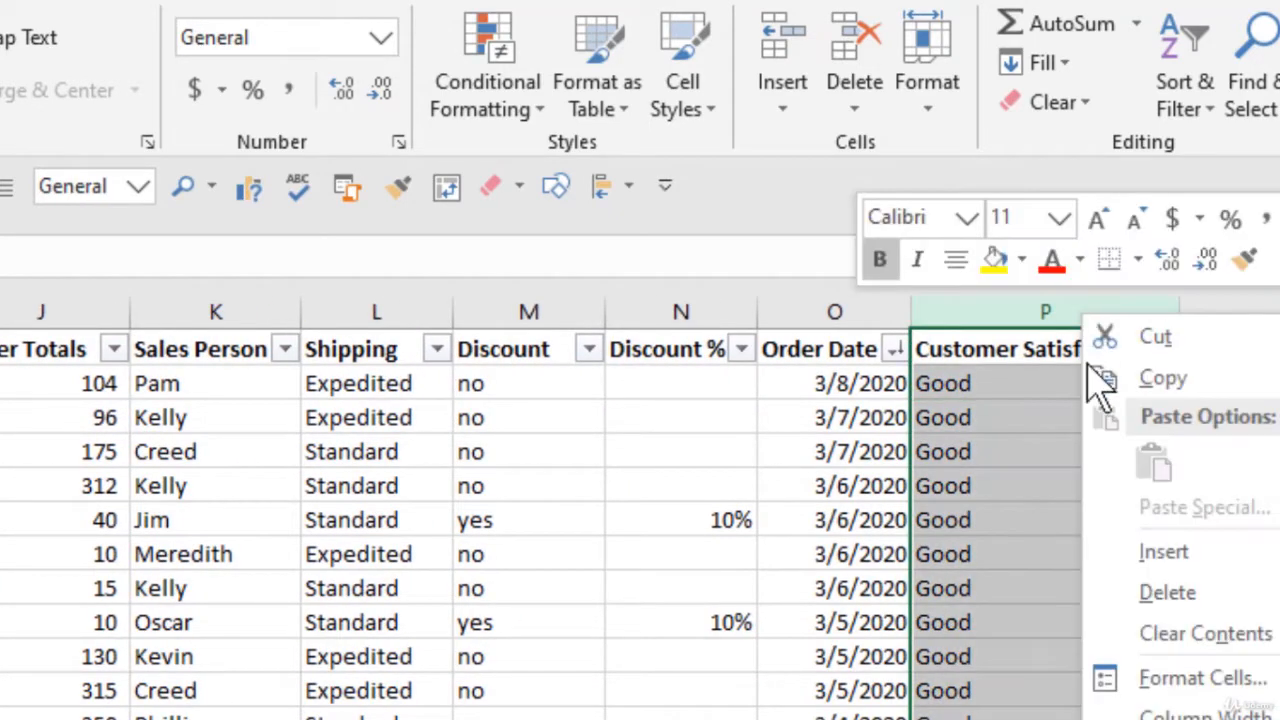
pyautogui.rightClick(1081, 310)
pyautogui.click(1163, 552)
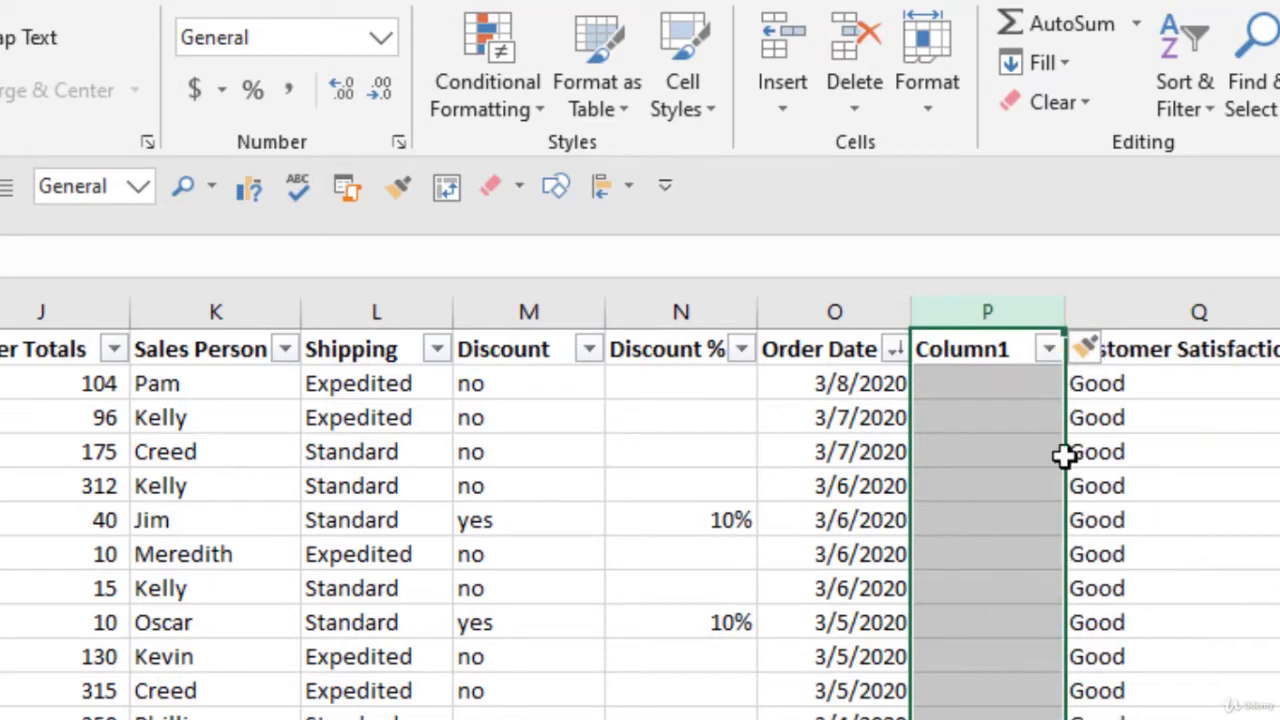
pyautogui.moveTo(971, 343); pyautogui.dragTo(972, 420)
pyautogui.click(971, 346)
pyautogui.write('Yer')
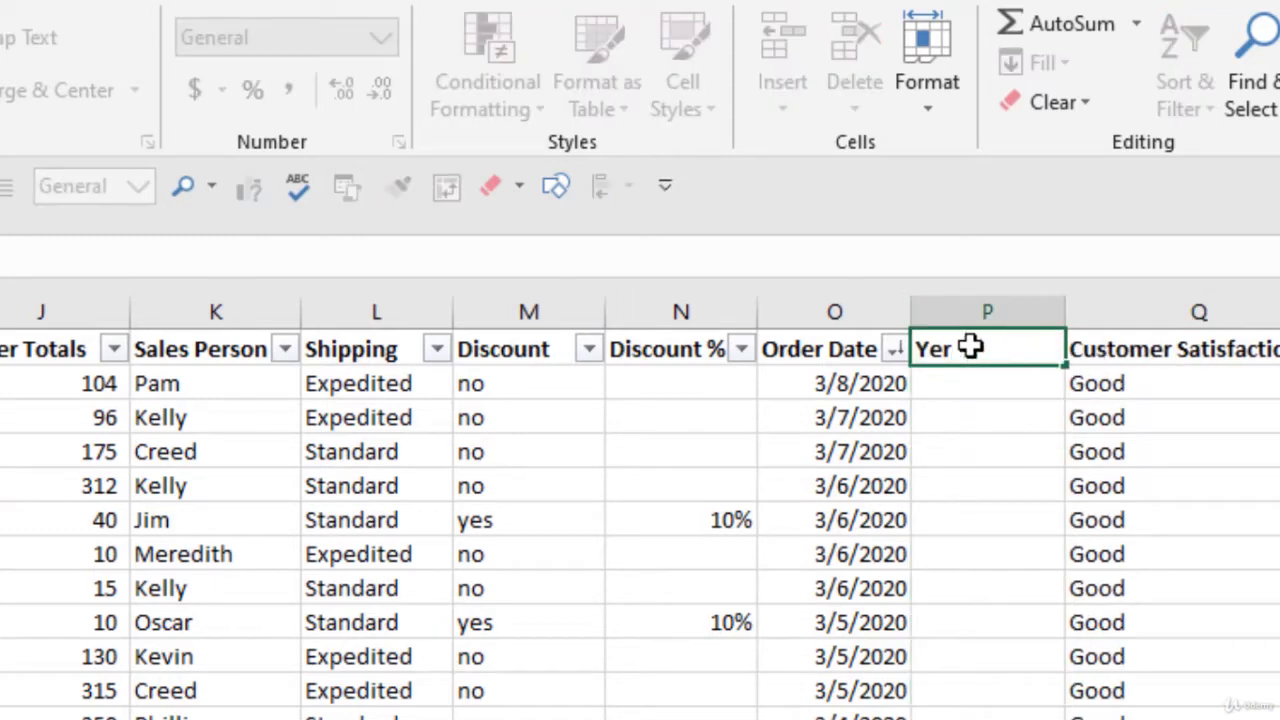
pyautogui.press('Return')
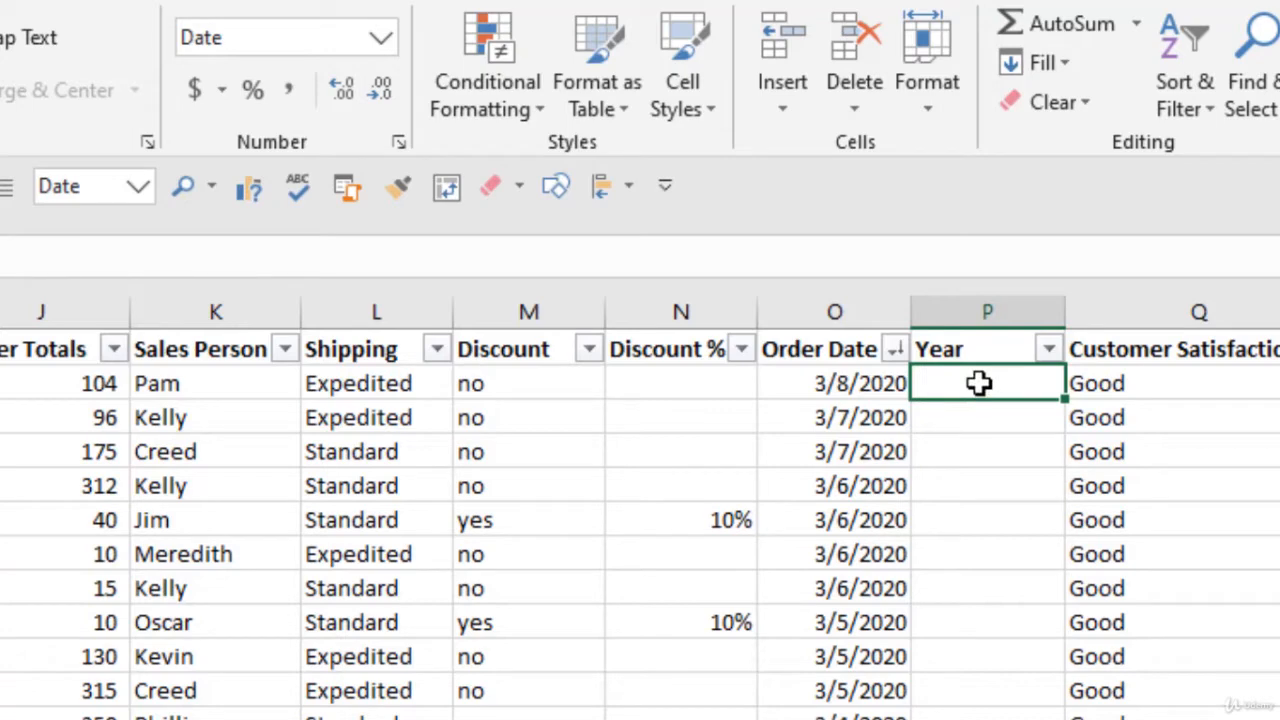
# Fill the Year column with the formula =YEAR([@[Order Date]])
pyautogui.write('=year')
pyautogui.press('Tab')
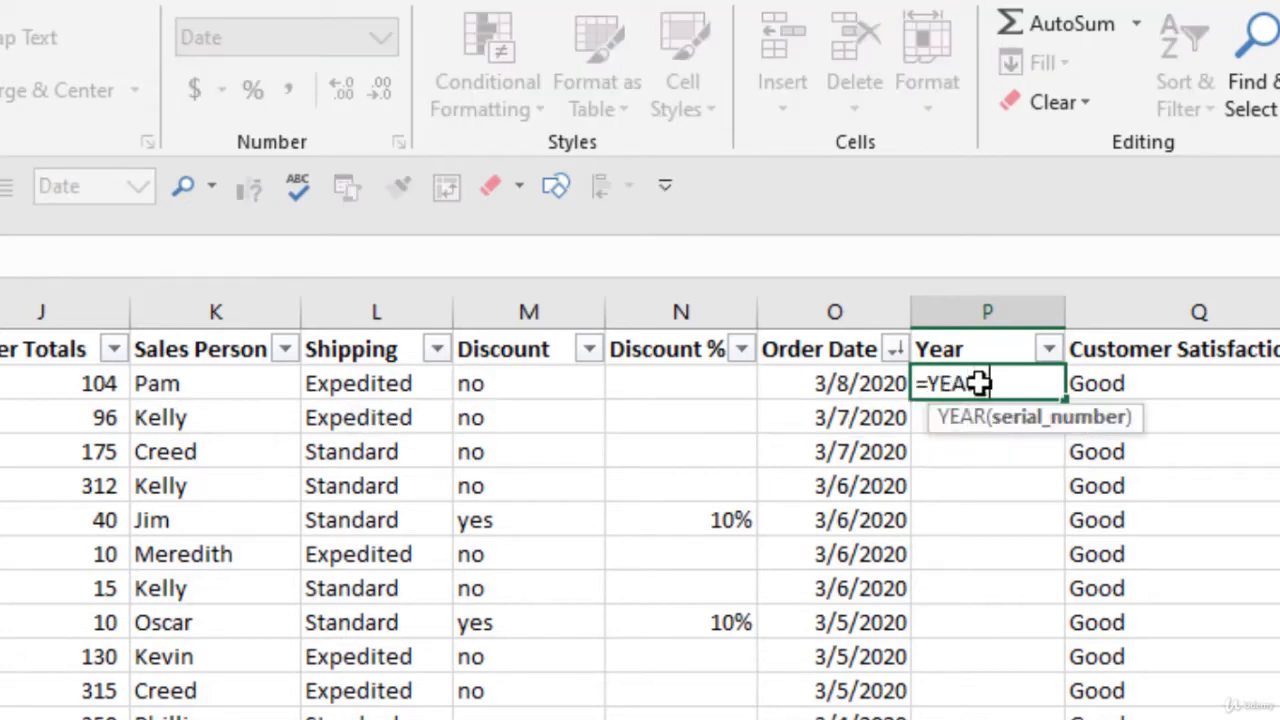
pyautogui.press('Left')
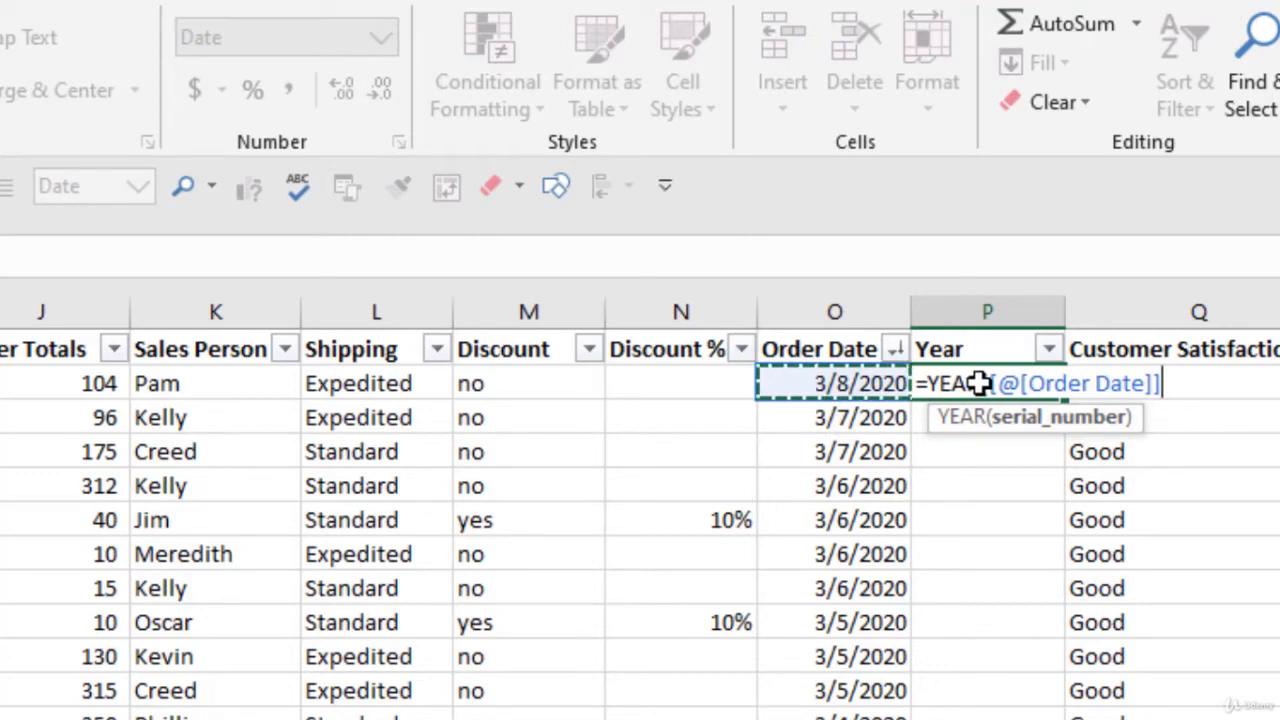
pyautogui.write(')')
pyautogui.press('Return')
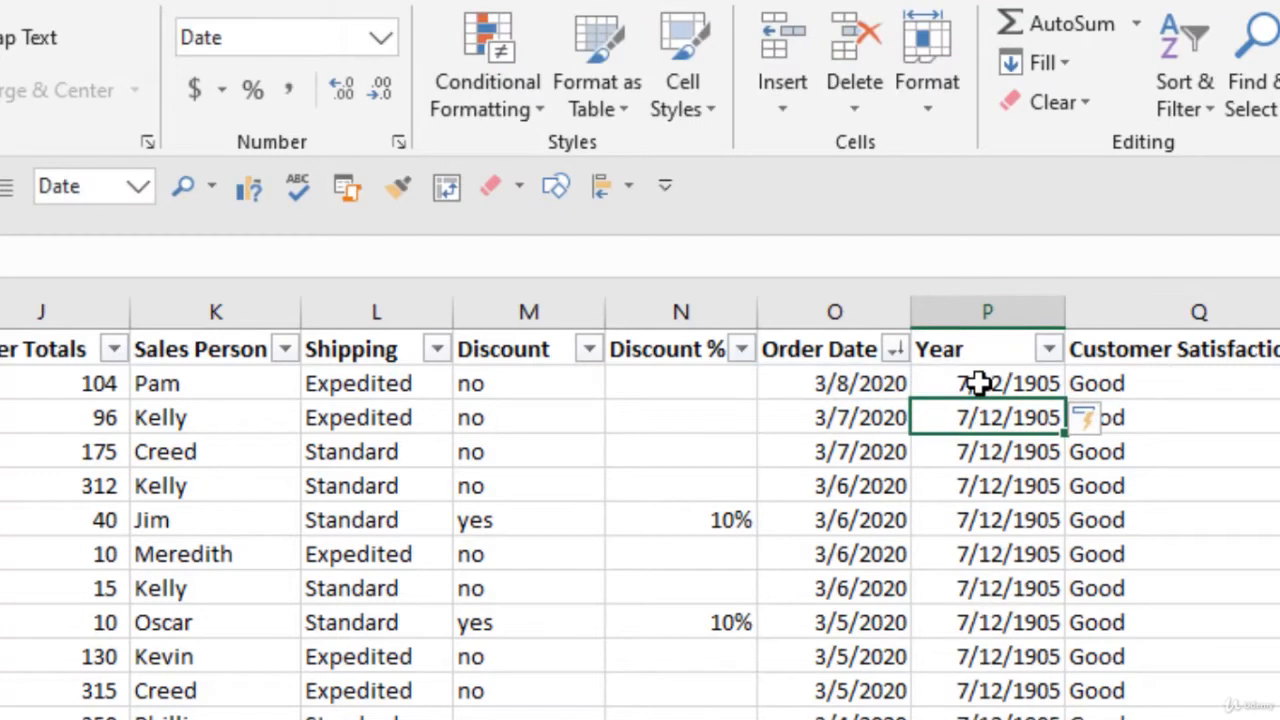
# Set the number format of the whole Year column to General
pyautogui.click(986, 328)
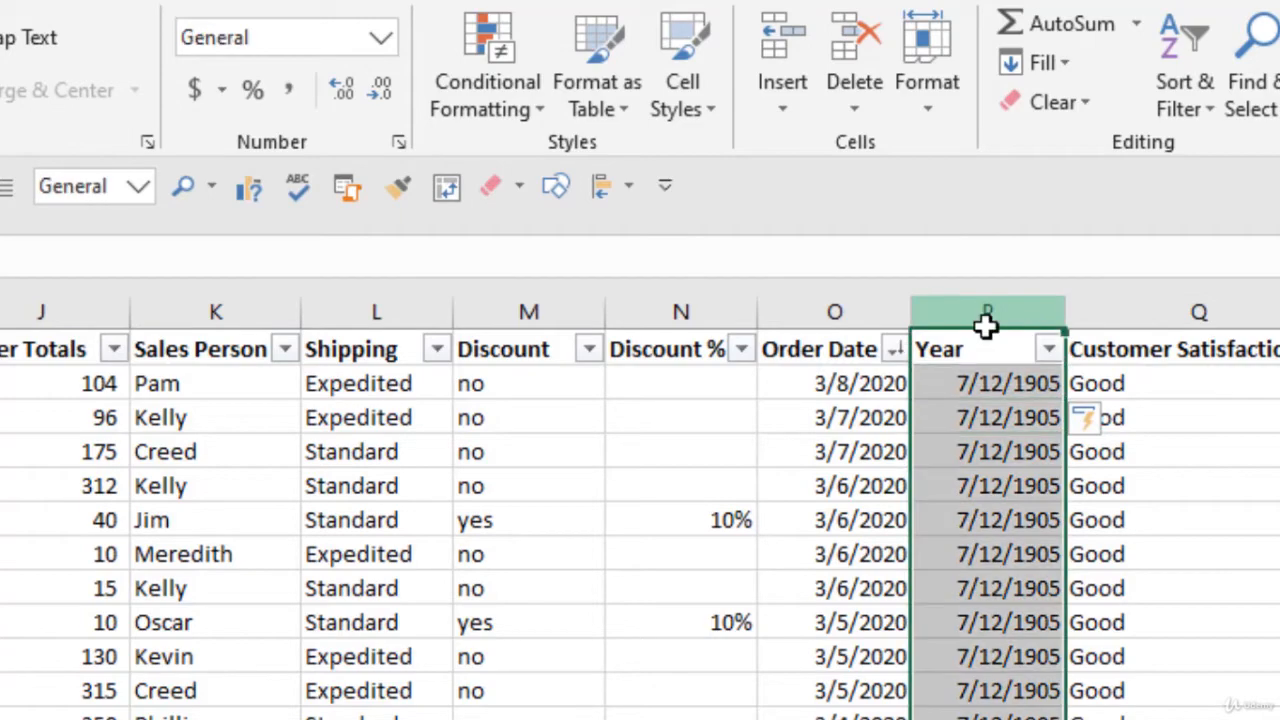
pyautogui.hotkey('ctrl', '1')
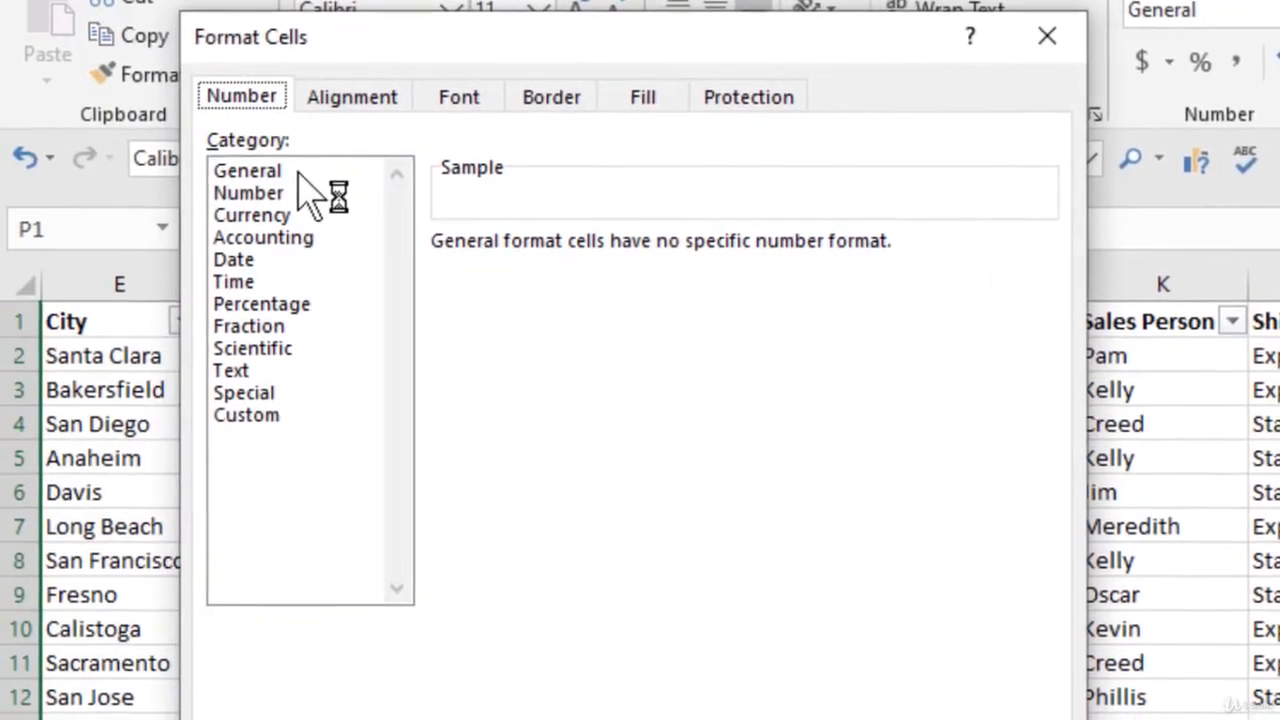
pyautogui.press('Return')
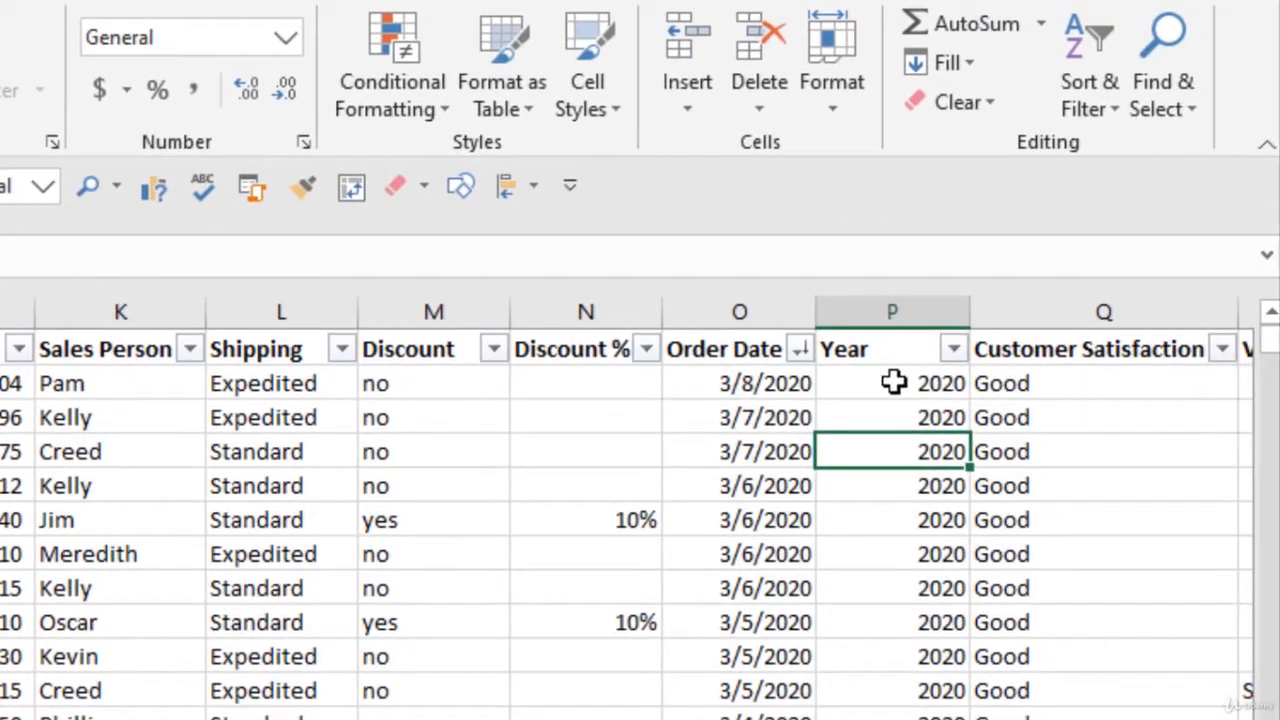
# Check the Year values against the order dates further down the table
pyautogui.click(893, 381)
pyautogui.scroll(-15, 893, 381)
pyautogui.scroll(-15, 893, 381)
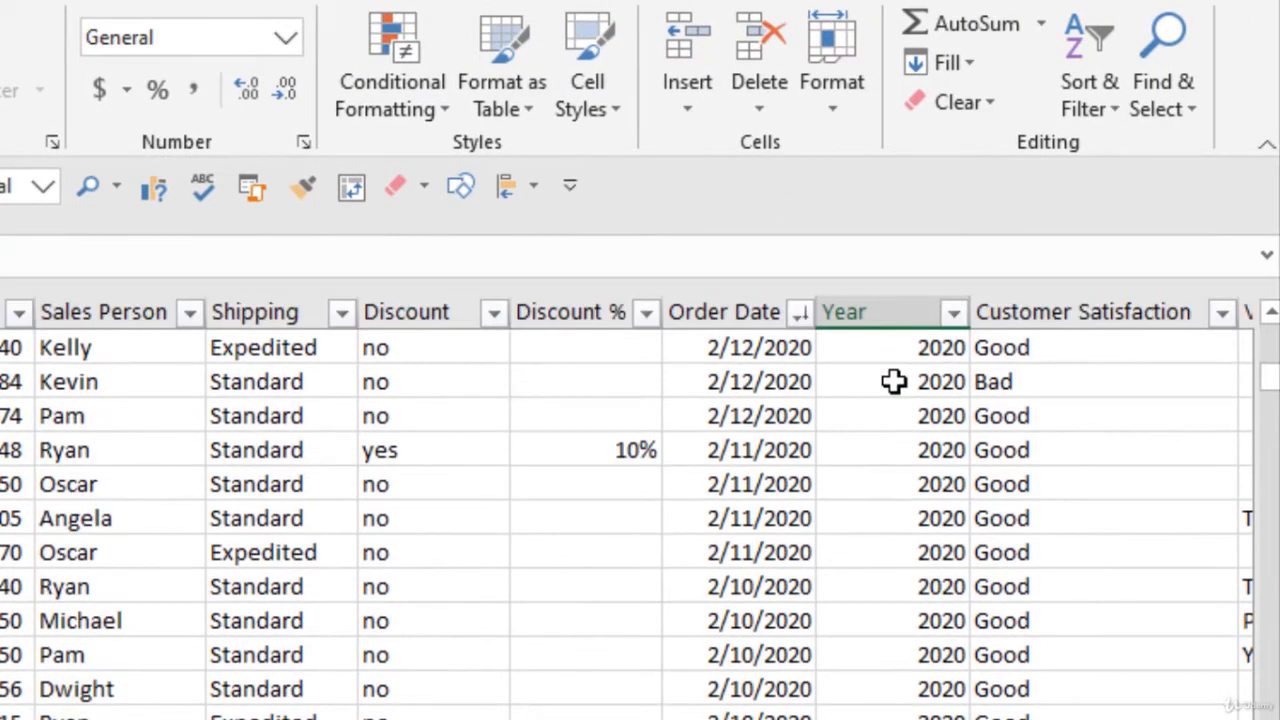
pyautogui.scroll(-10, 895, 404)
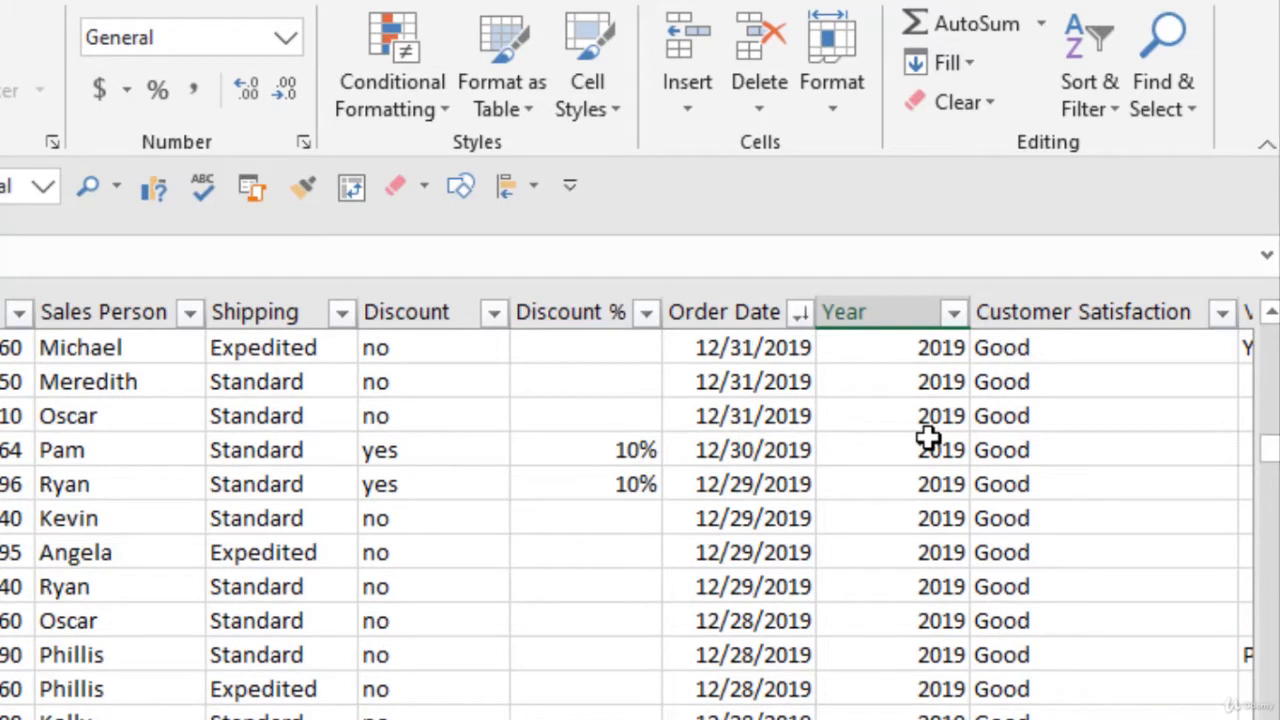
pyautogui.scroll(12, 923, 430)
pyautogui.scroll(15, 921, 420)
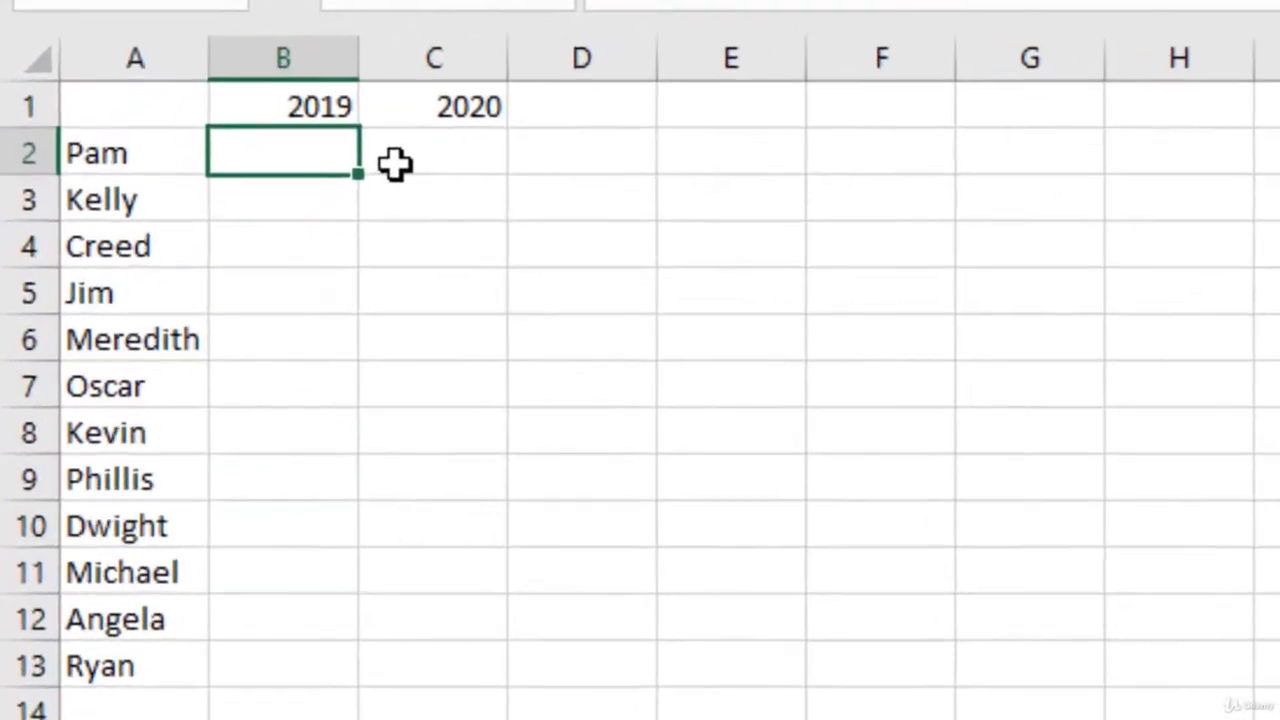
# Start a SUMIFS formula in B2 with order_tbl[Order Totals] as the sum range
pyautogui.write('=sumifs')
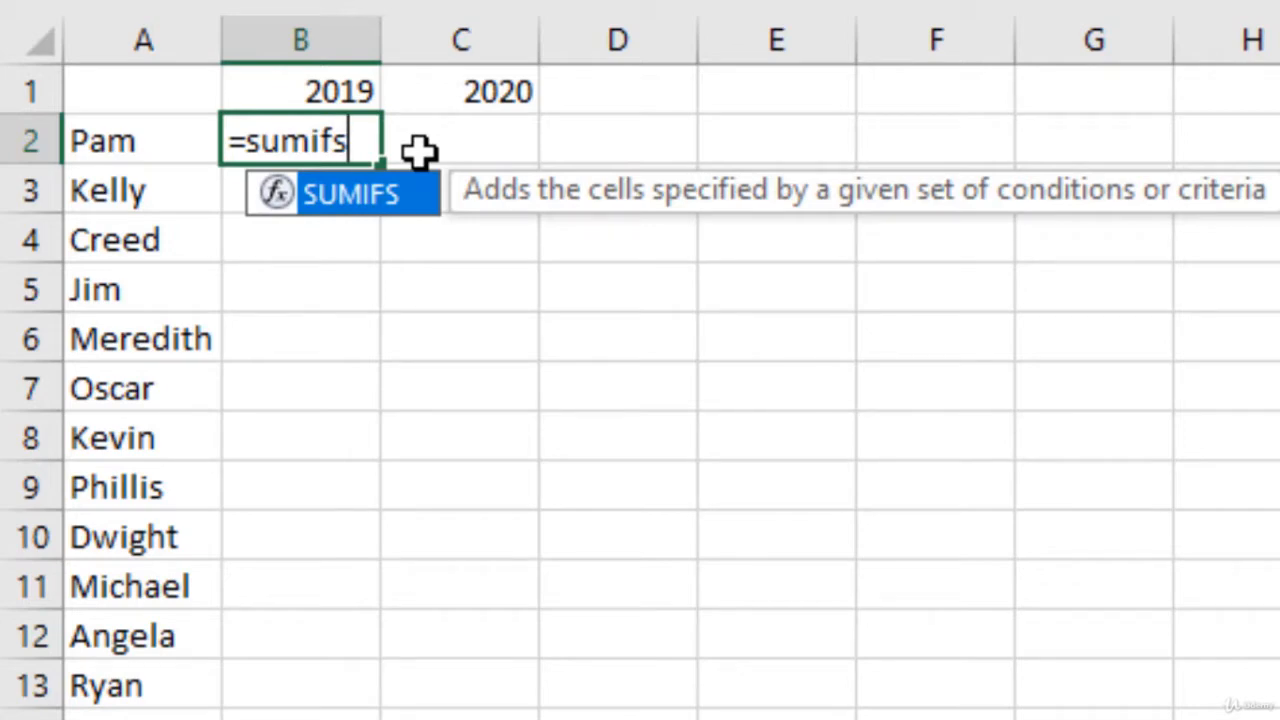
pyautogui.press('Tab')
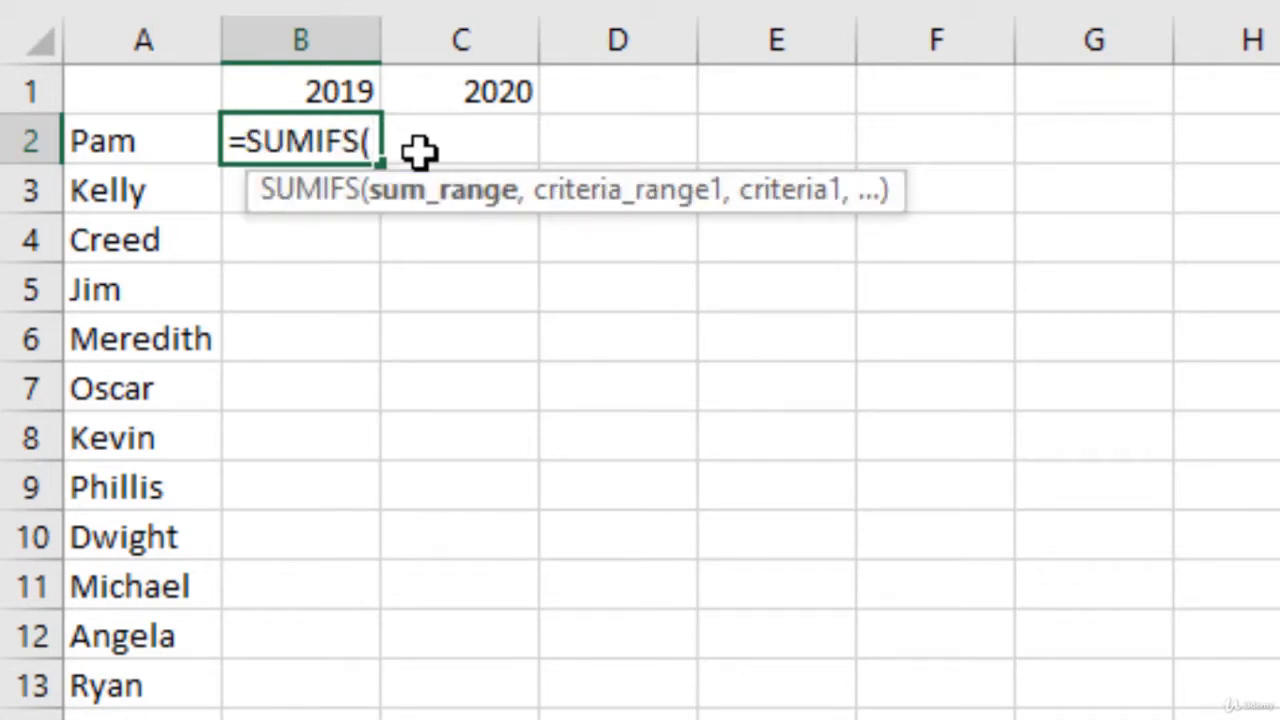
pyautogui.write('order')
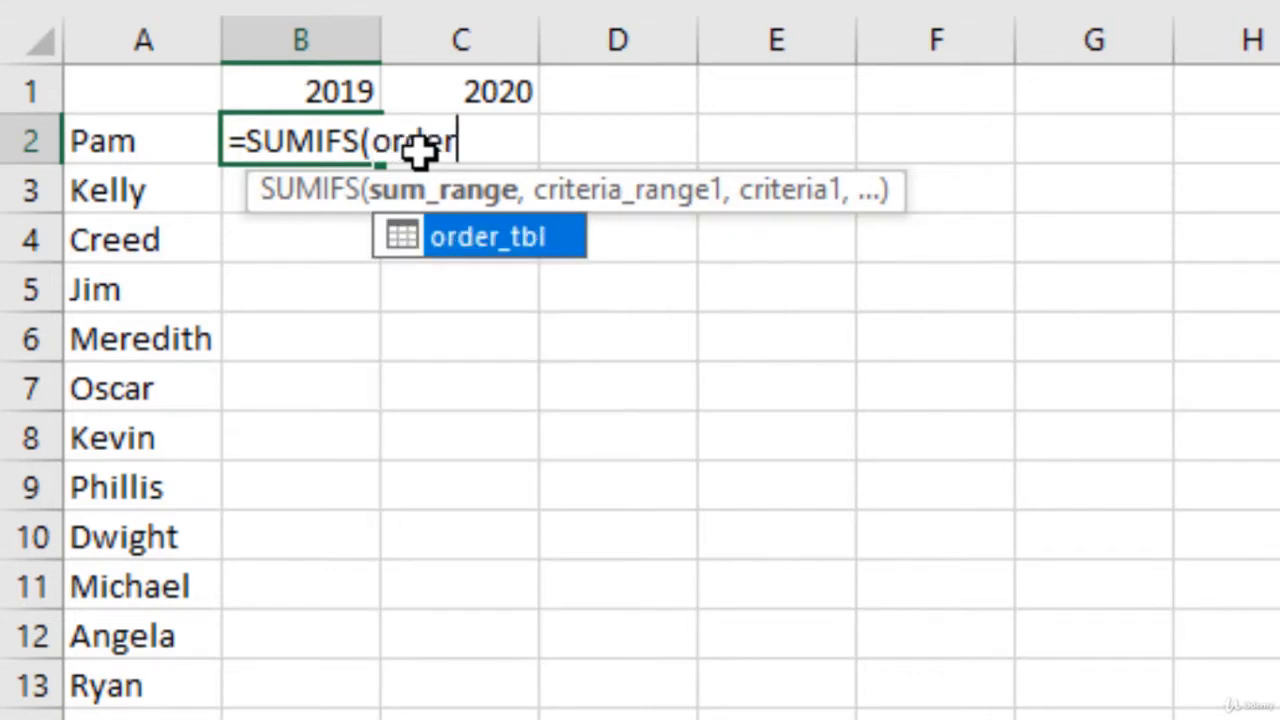
pyautogui.press('Tab')
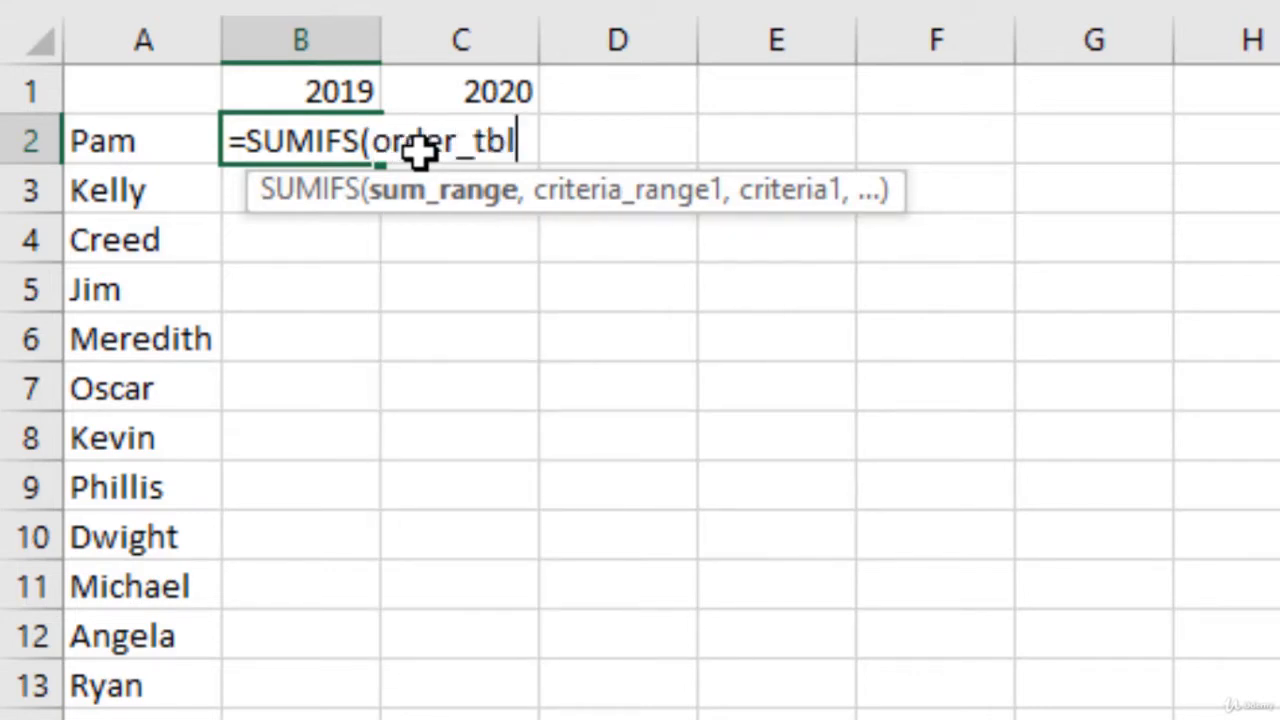
pyautogui.write('[')
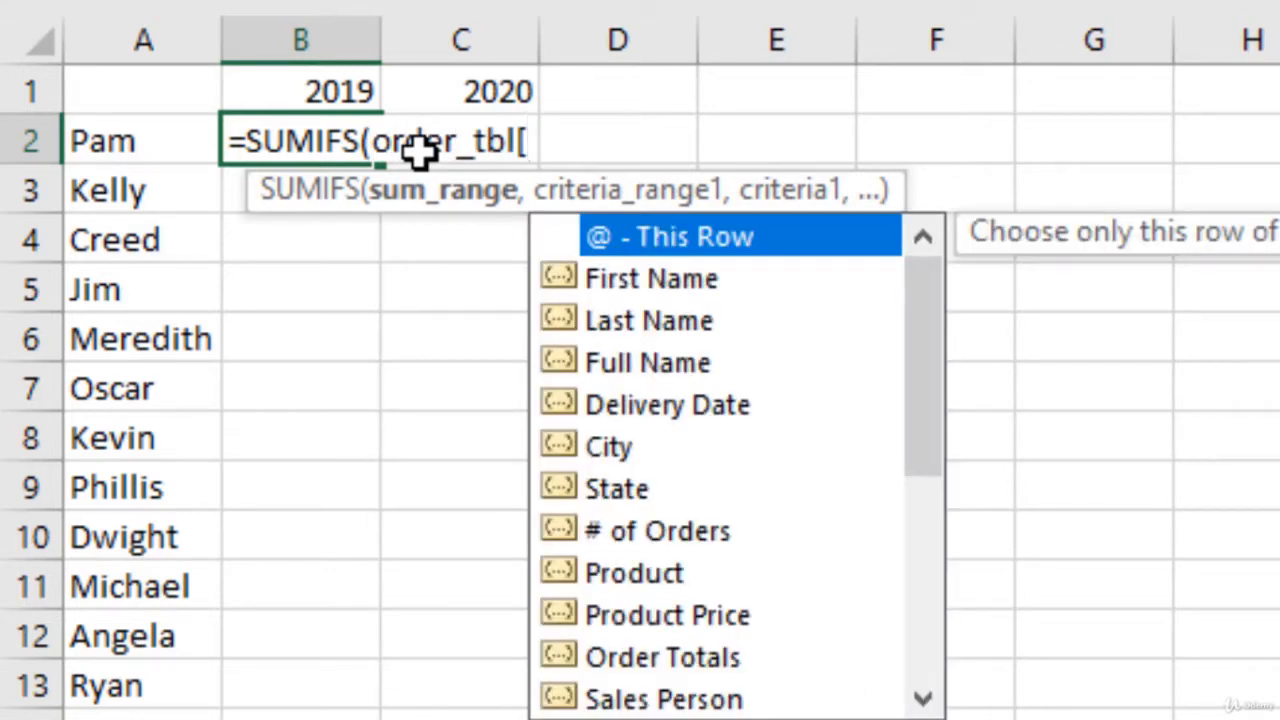
pyautogui.press('Down')
pyautogui.press('Down')
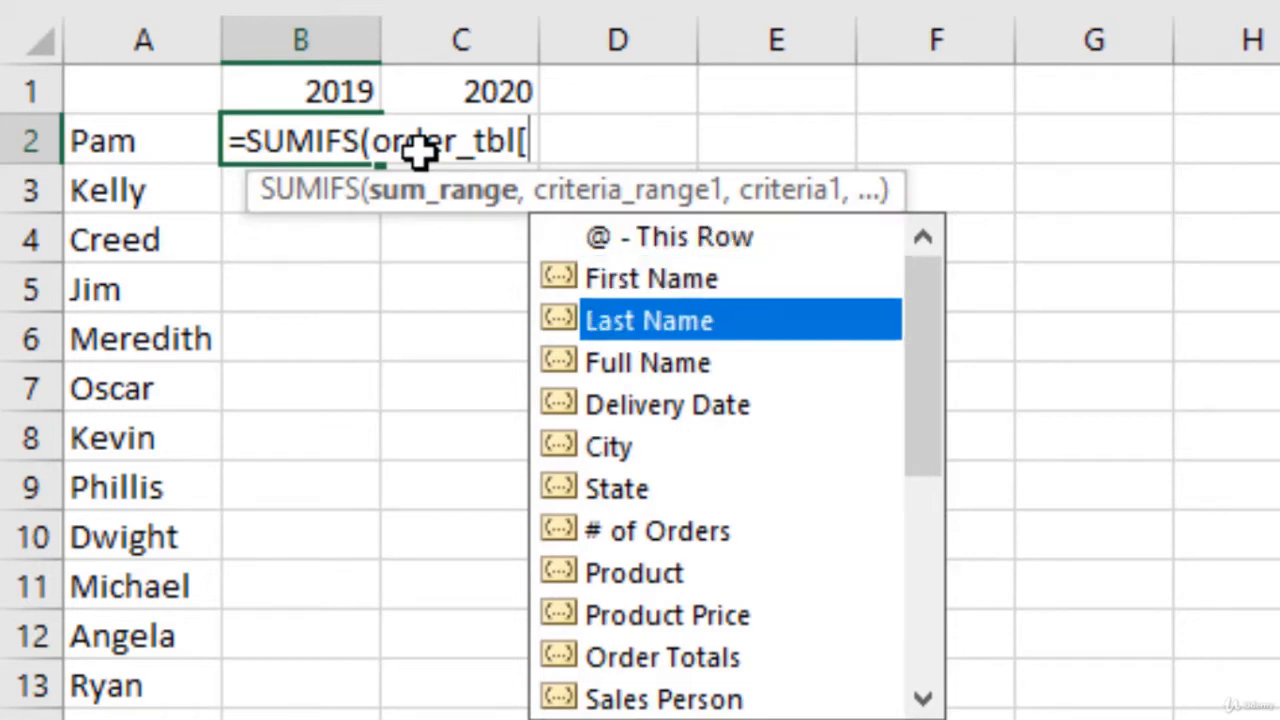
pyautogui.press('Down')
pyautogui.press('Down')
pyautogui.press('Down')
pyautogui.press('Down')
pyautogui.press('Down')
pyautogui.press('Down')
pyautogui.press('Down')
pyautogui.press('Down')
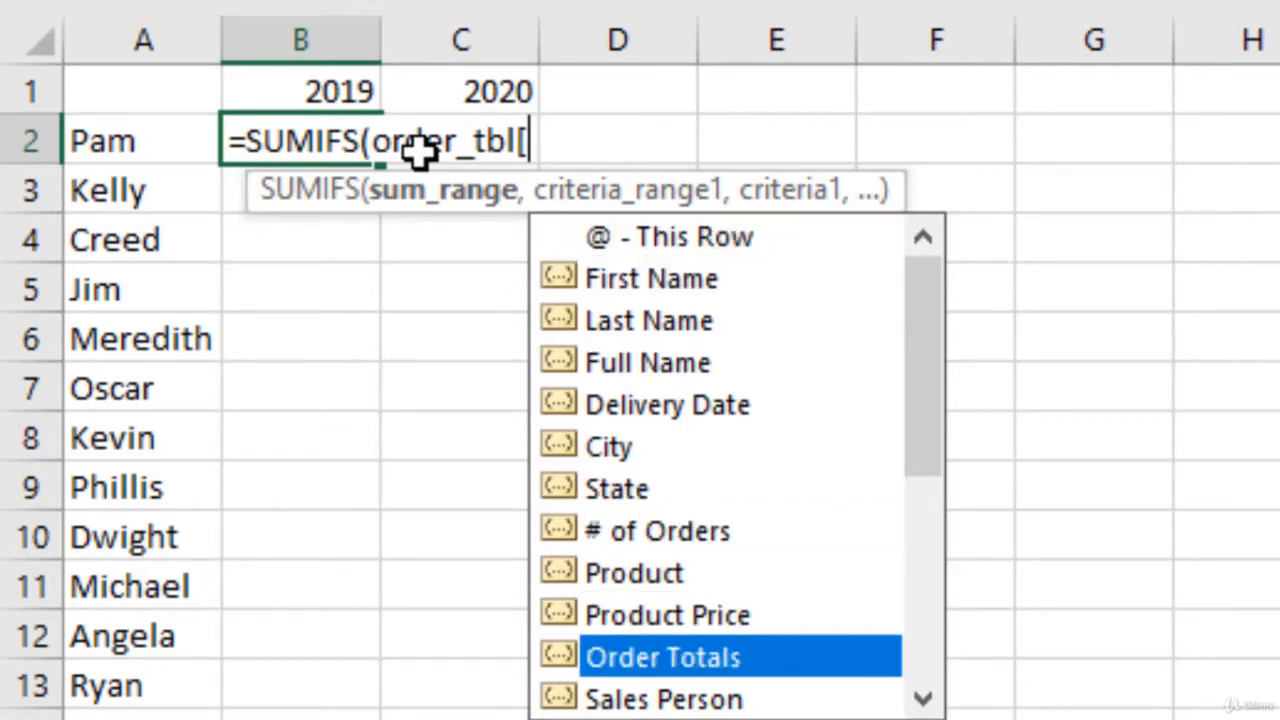
pyautogui.press('Tab')
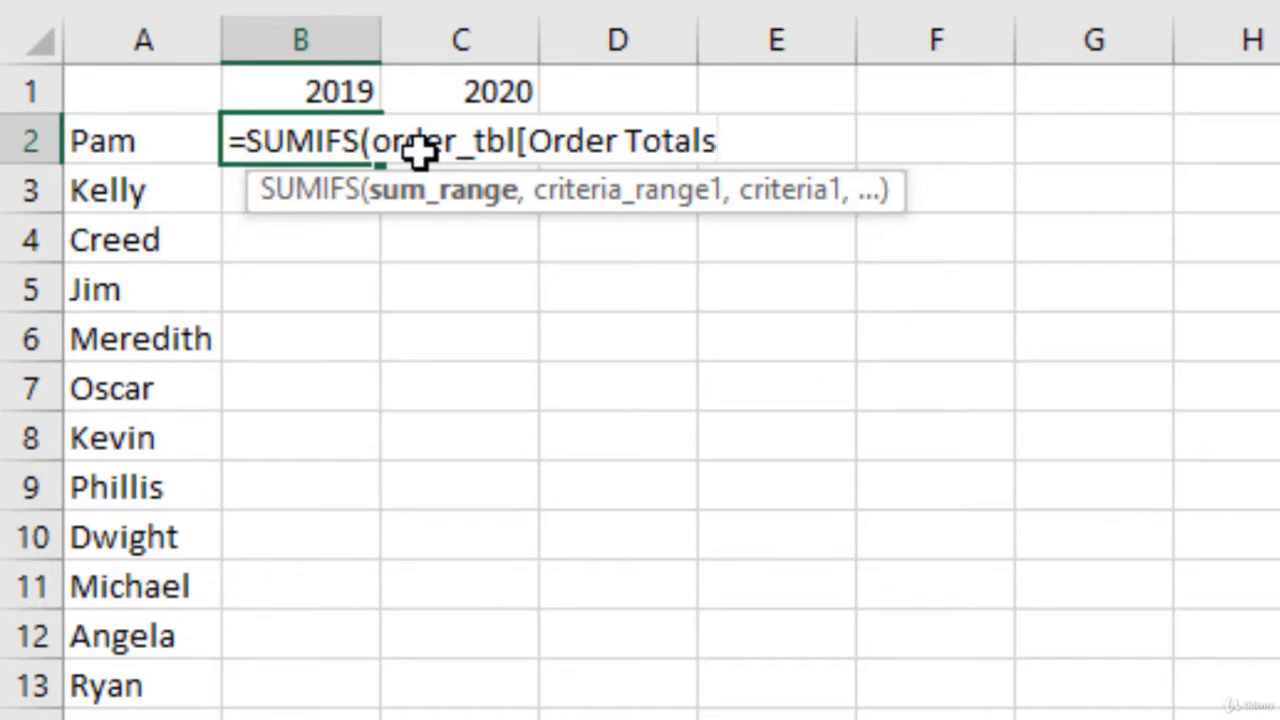
pyautogui.write('],')
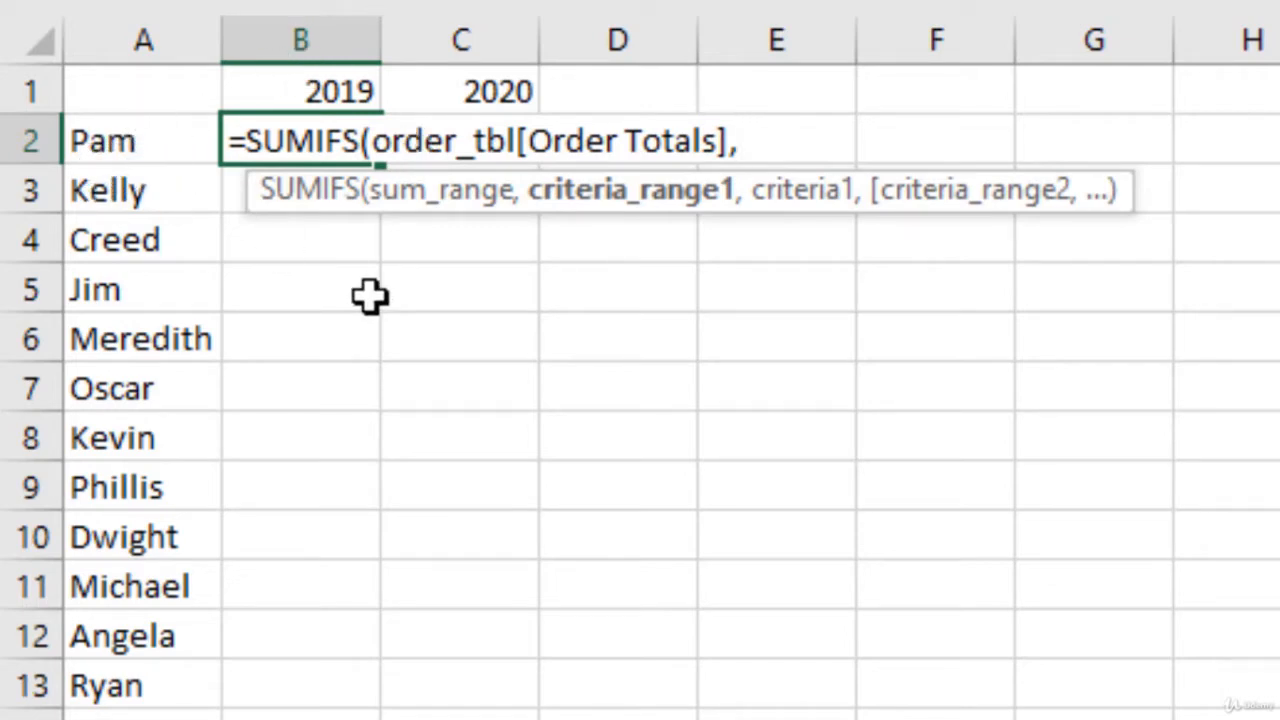
# Add order_tbl[Sales Person] as the first criteria range of the SUMIFS formula
pyautogui.write('ord')
pyautogui.press('Tab')
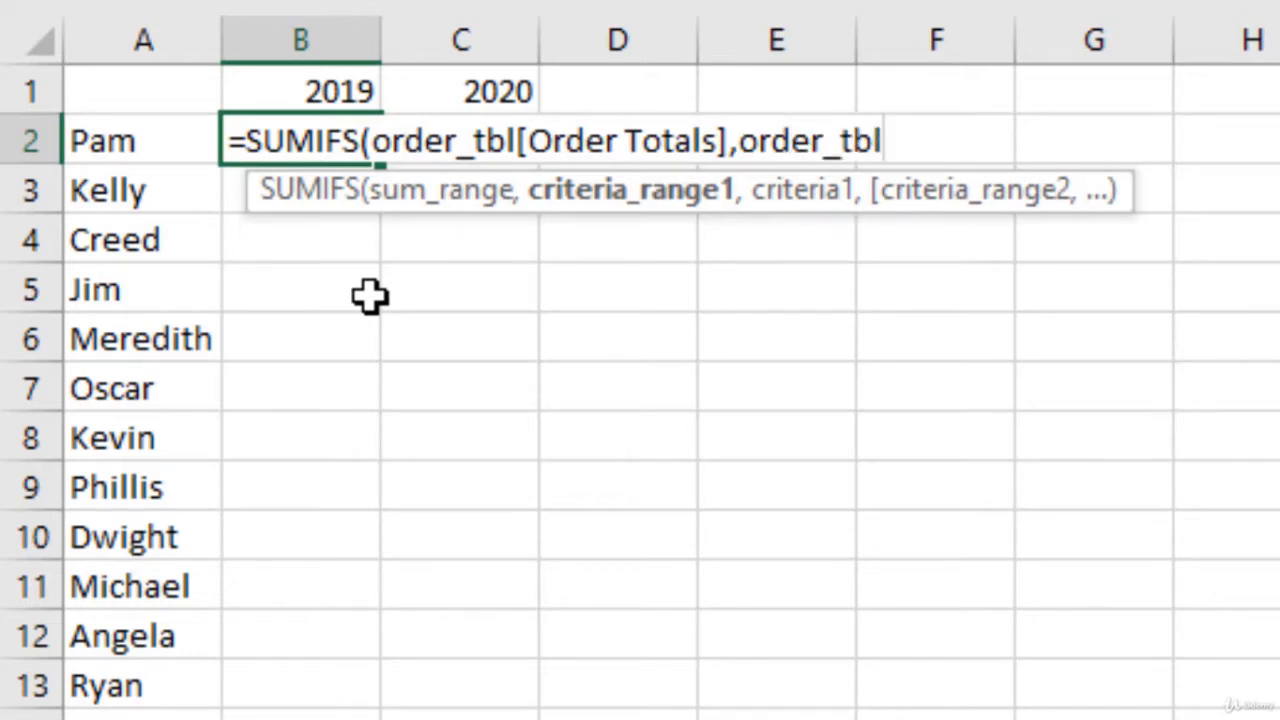
pyautogui.write('[')
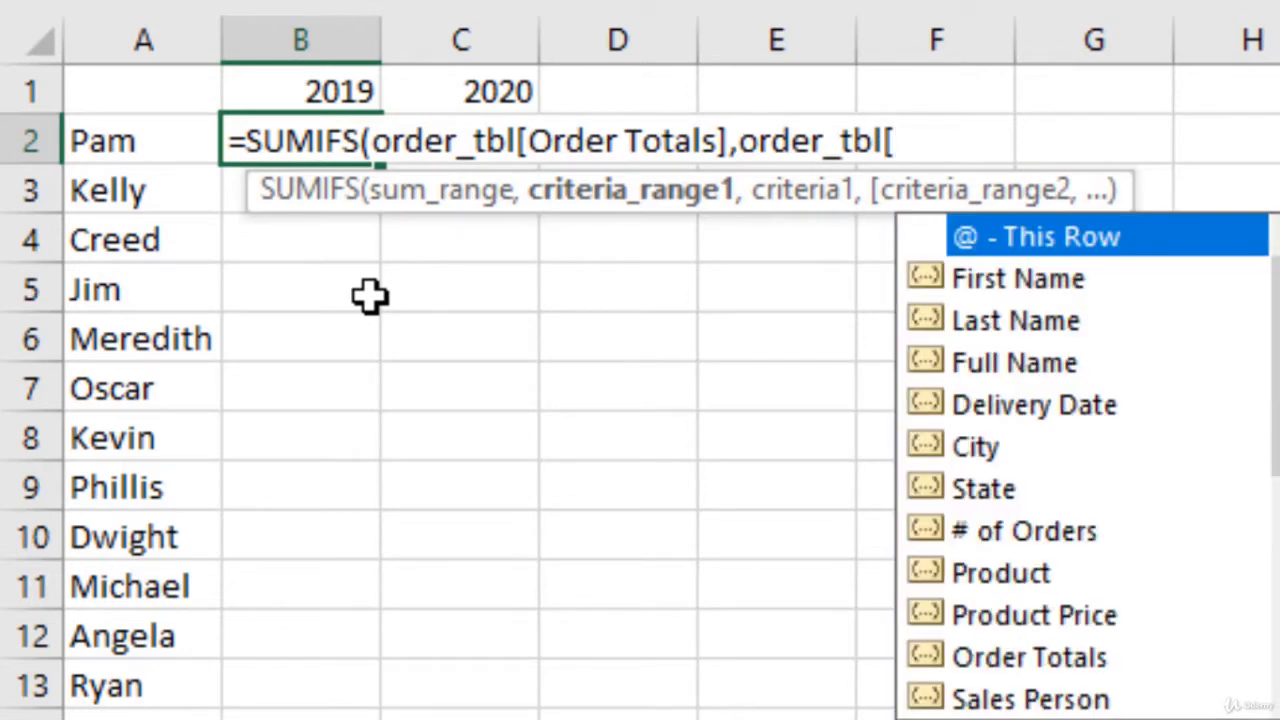
pyautogui.press('Down')
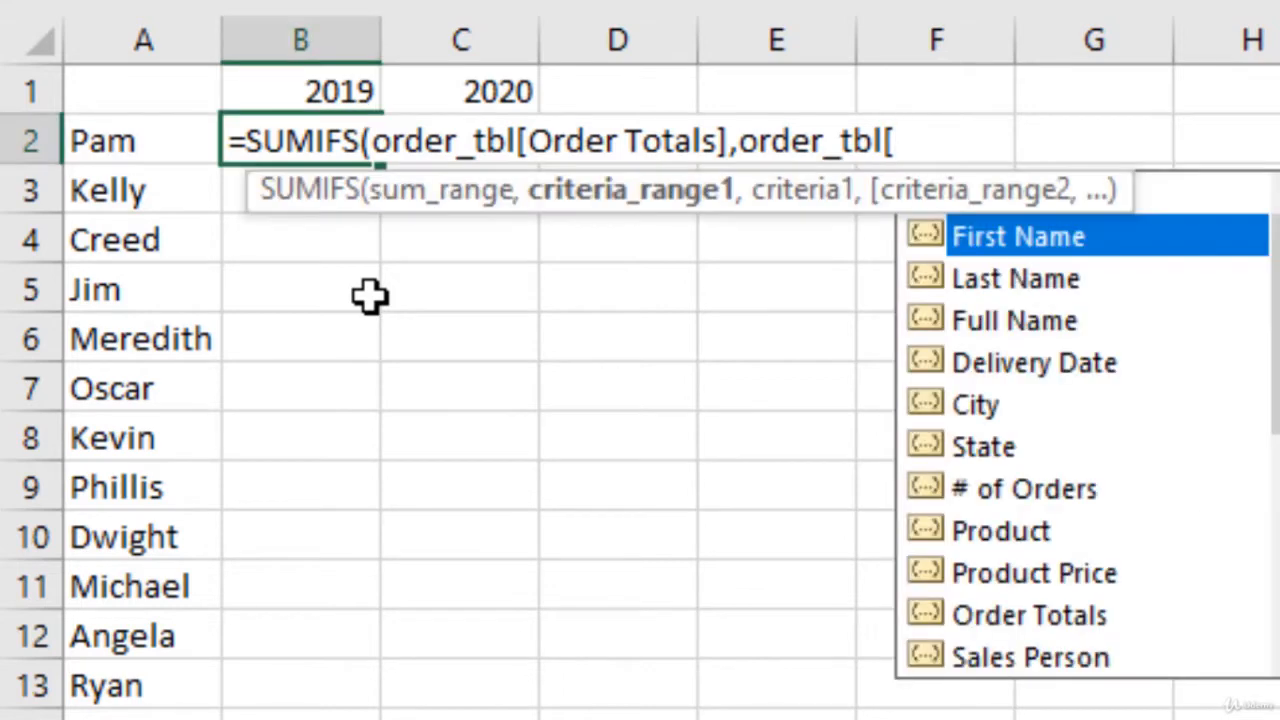
pyautogui.write('sal')
pyautogui.press('Tab')
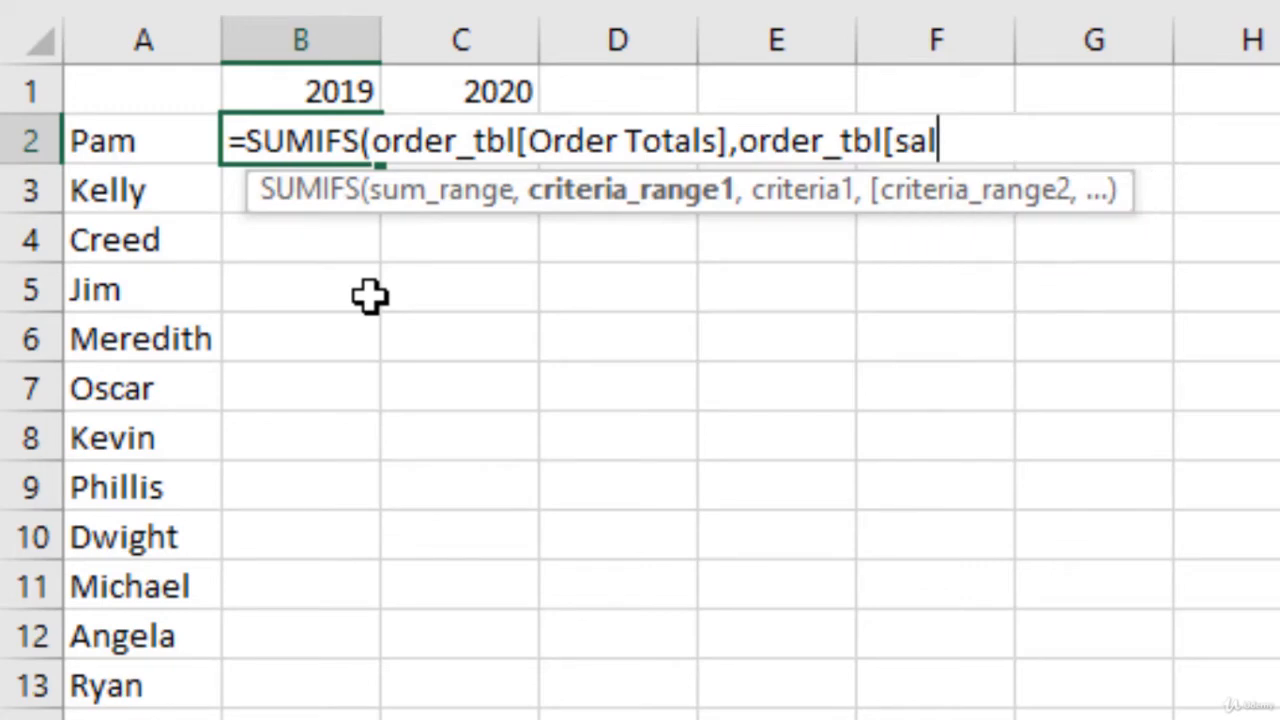
pyautogui.write(']')
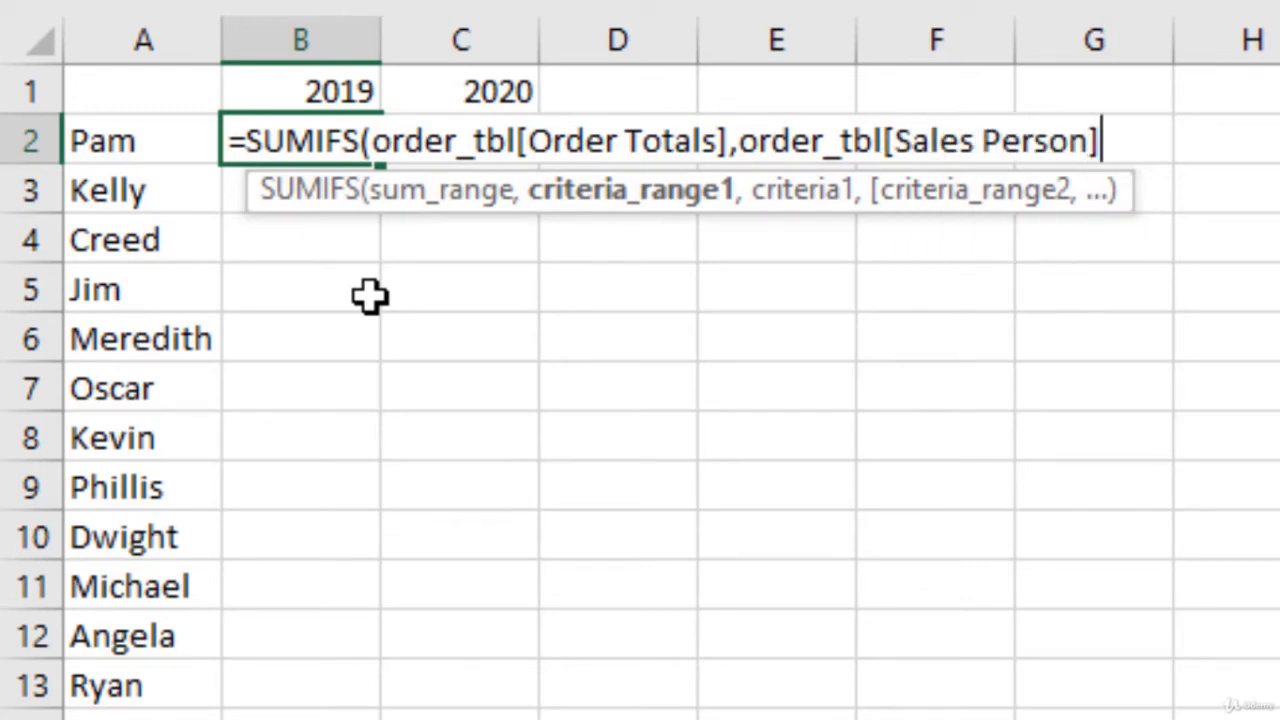
pyautogui.write(',')
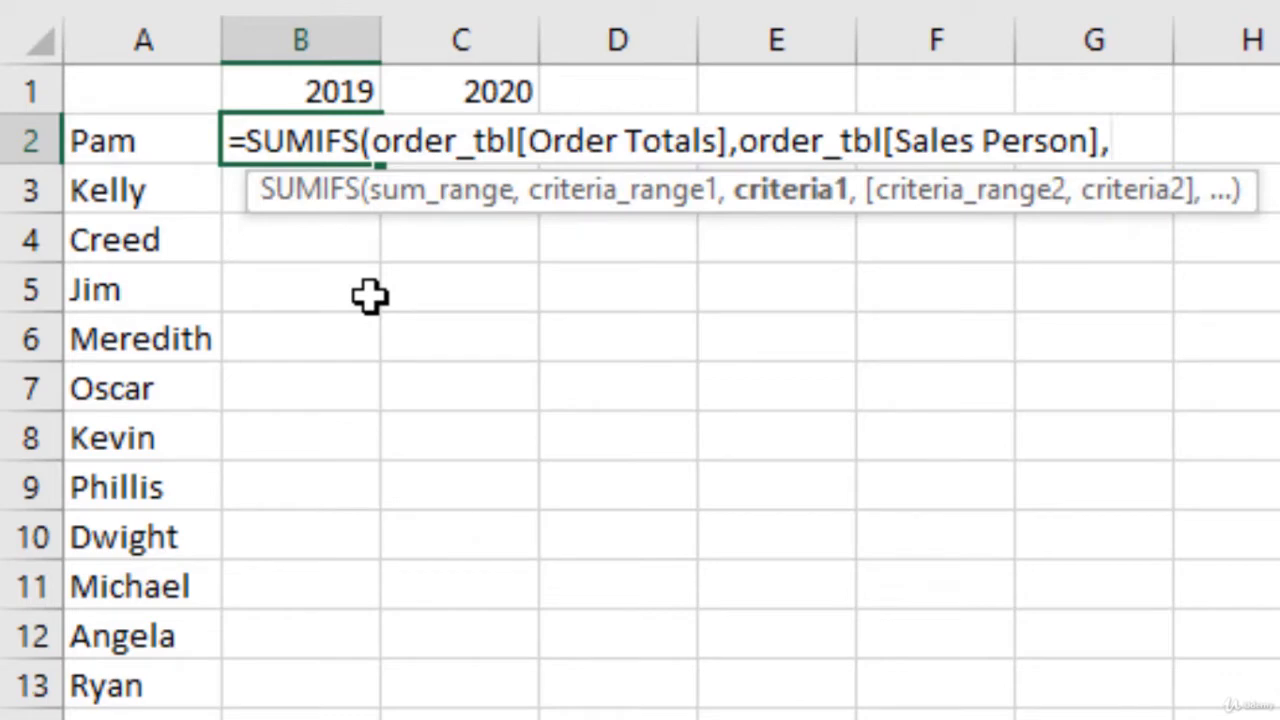
# Use cell A2 as the first criterion, with its column locked as $A2
pyautogui.press('Left')
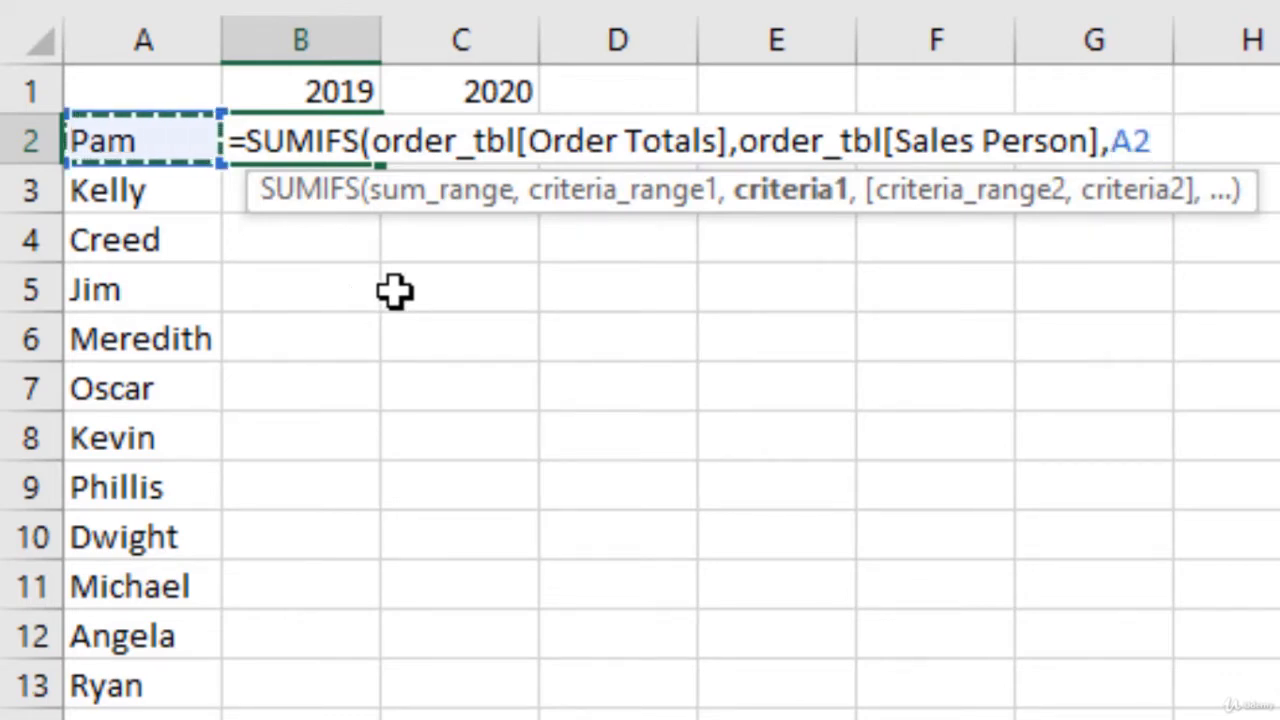
pyautogui.click(1108, 138)
pyautogui.write('$')
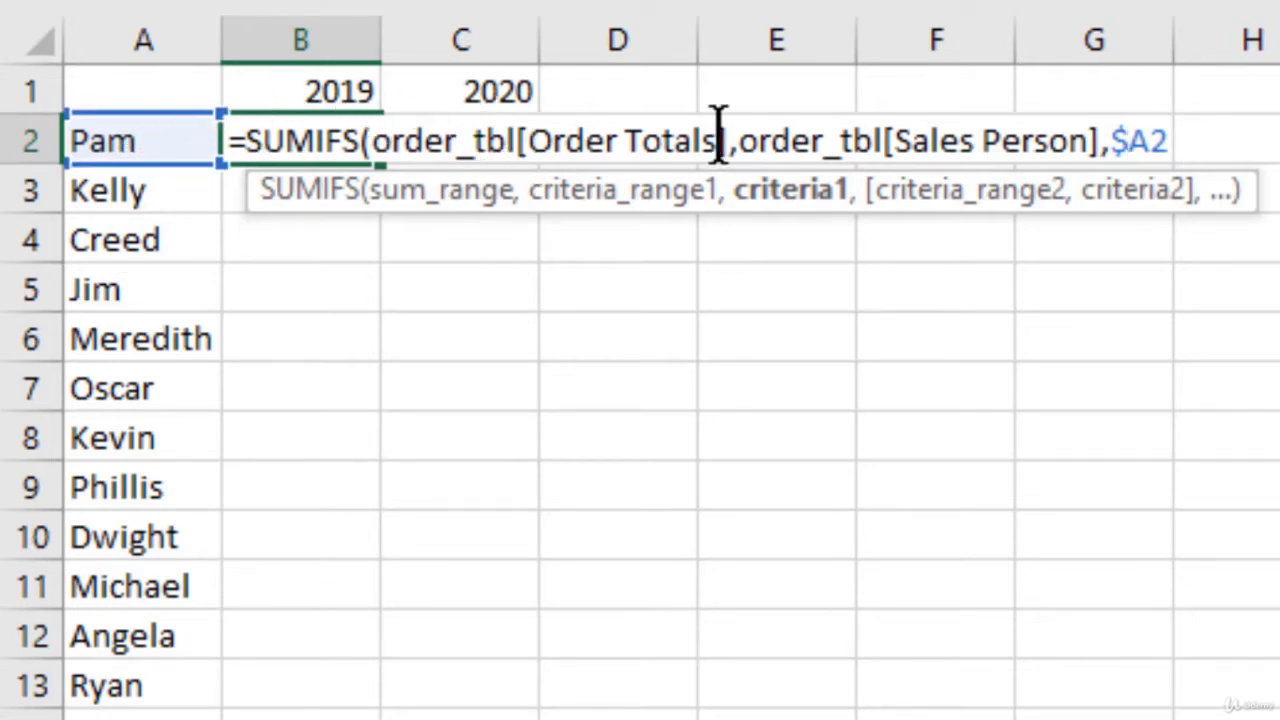
pyautogui.press('End')
pyautogui.write(',')
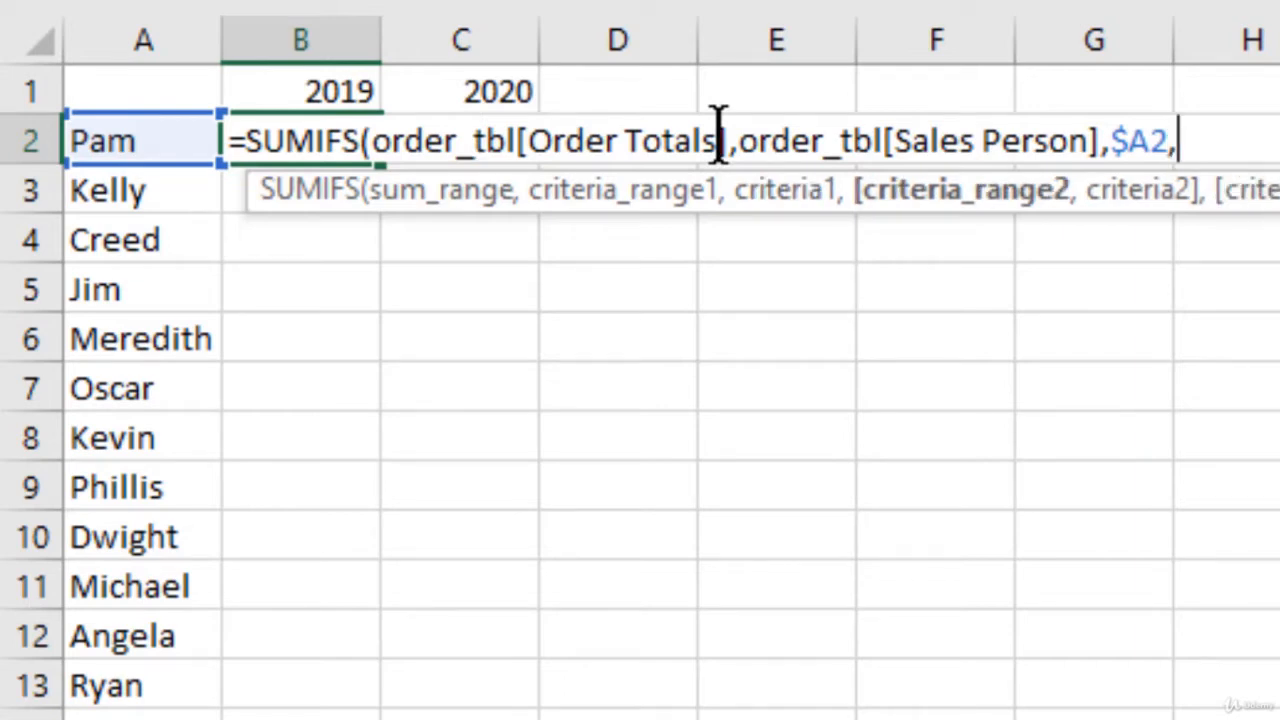
# Add order_tbl[Year] as the second criteria range of the formula
pyautogui.write('ord')
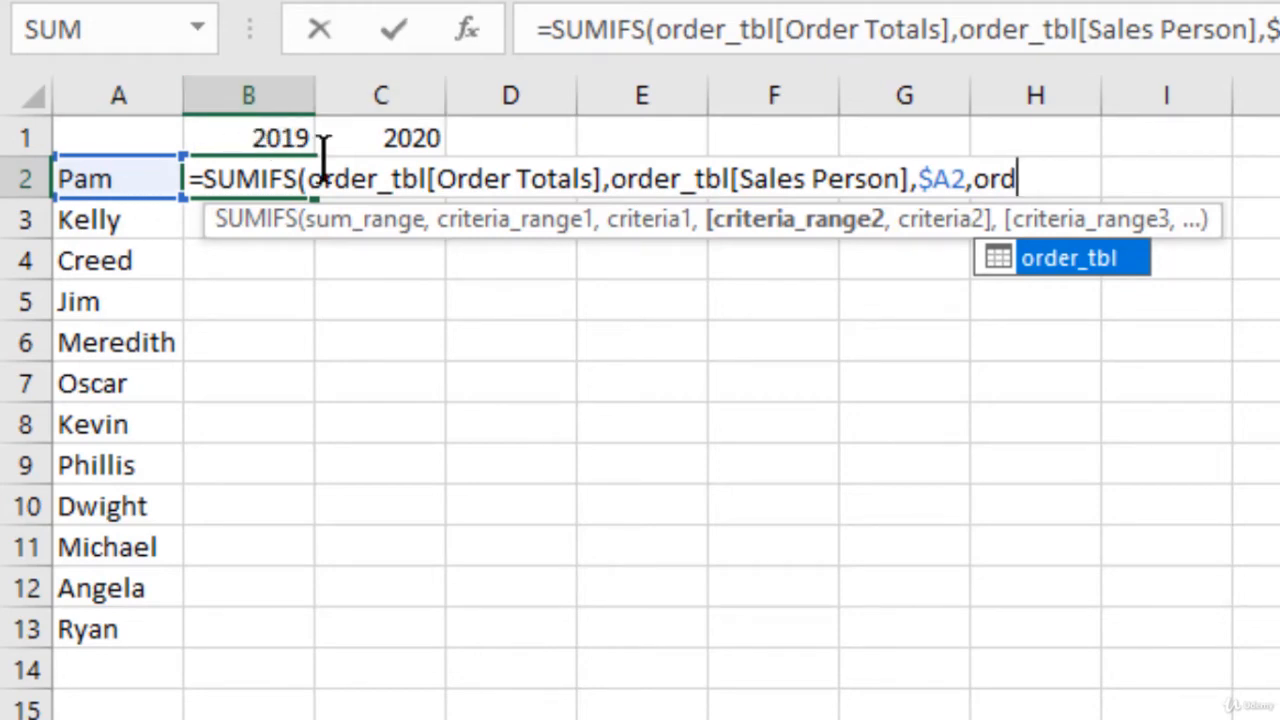
pyautogui.press('Tab')
pyautogui.write('[')
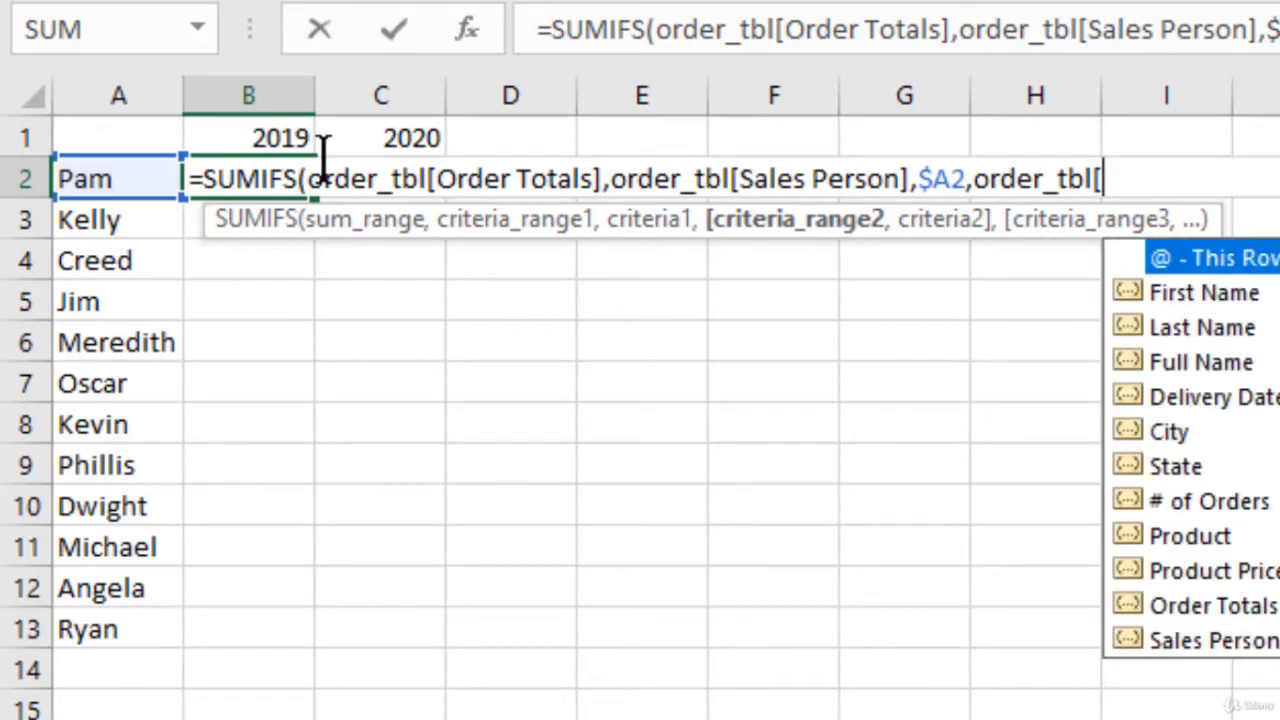
pyautogui.write('yea')
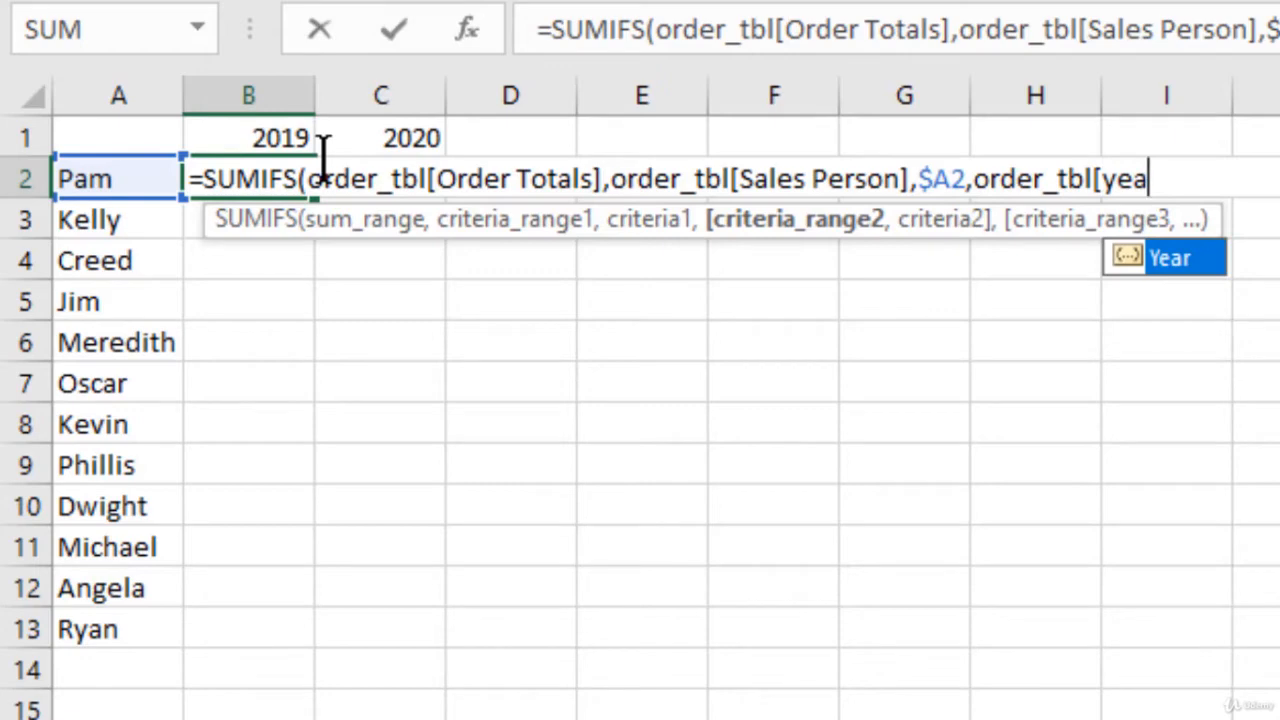
pyautogui.press('Tab')
pyautogui.write('],')
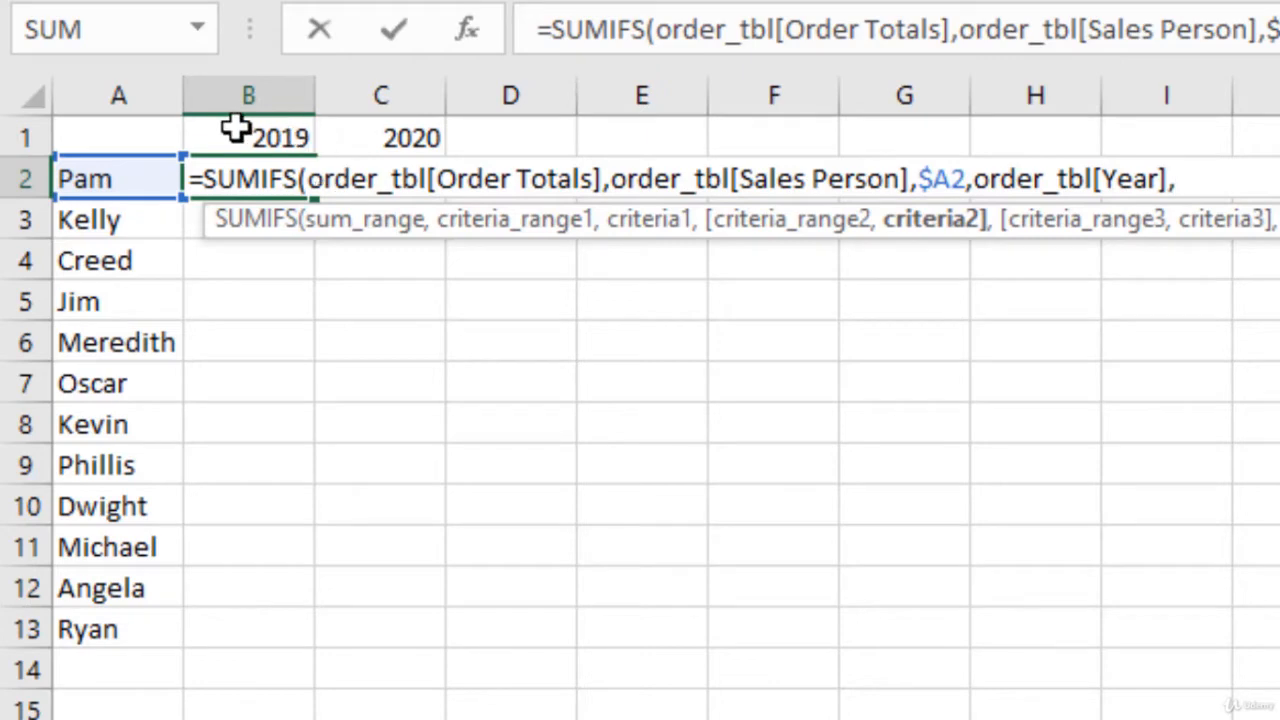
# Use the 2019 header as the second criterion, with its row locked as B$1, and complete the formula
pyautogui.click(266, 137)
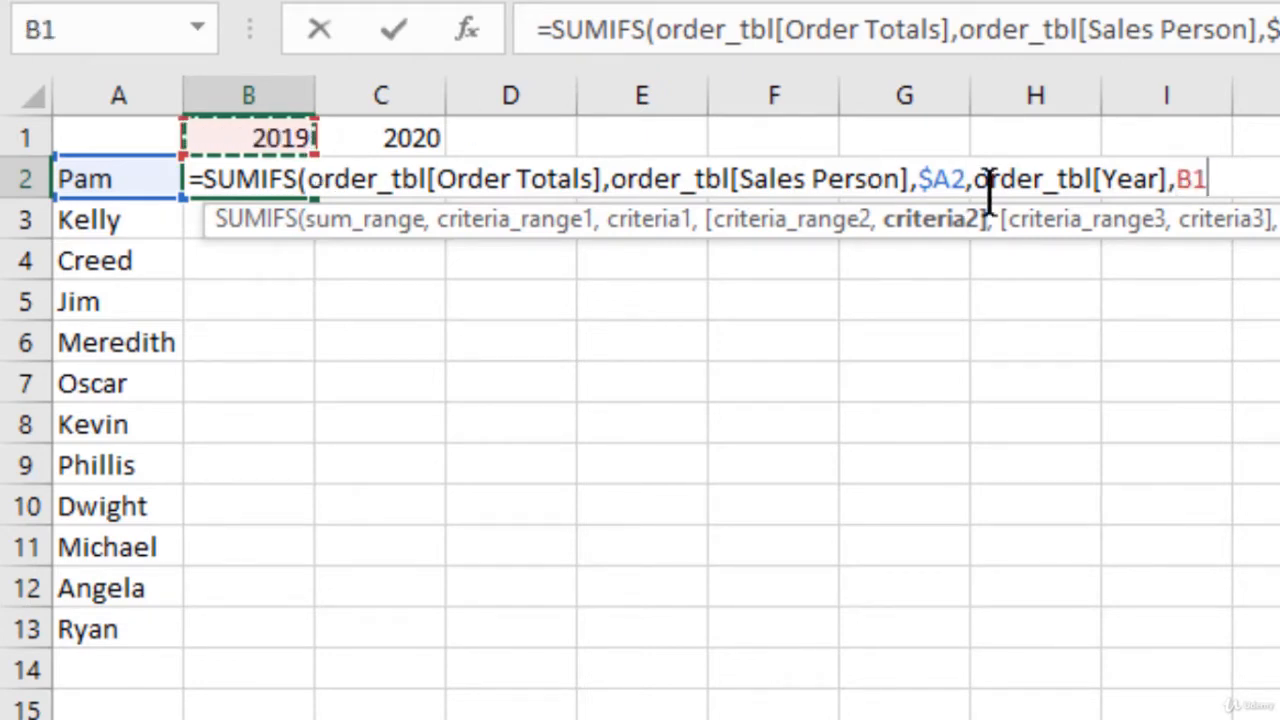
pyautogui.click(1190, 180)
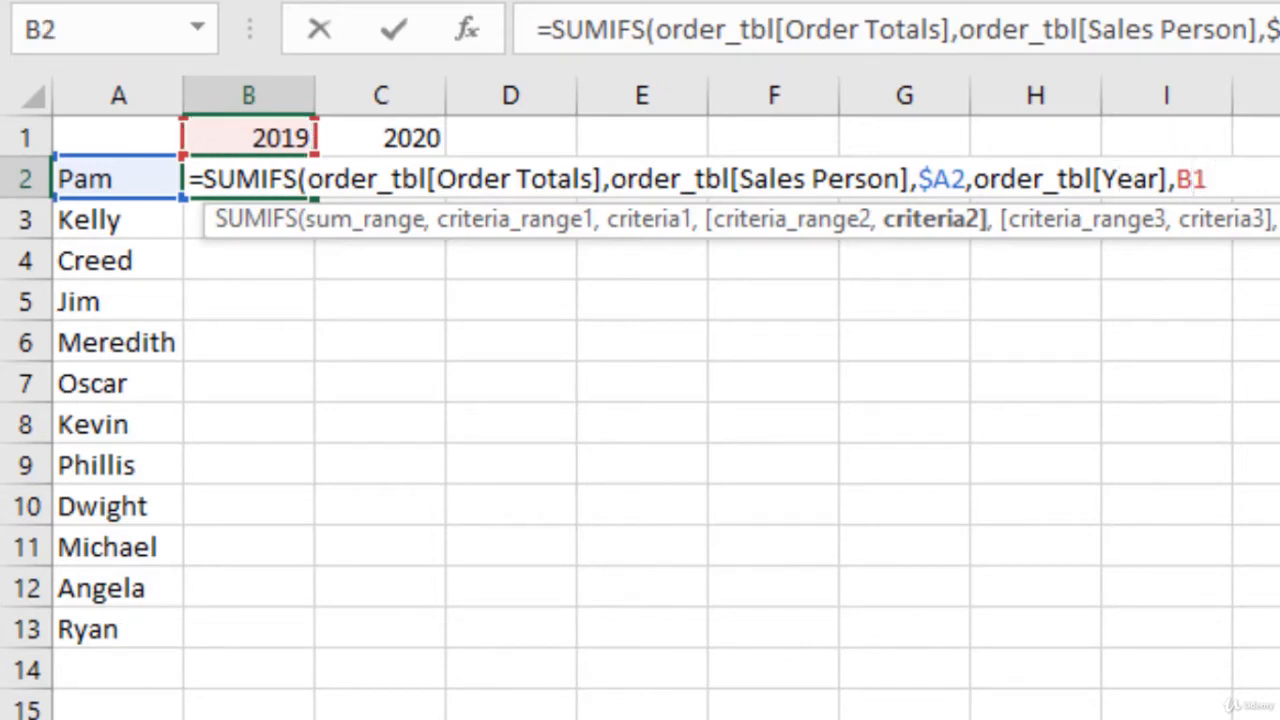
pyautogui.write('$')
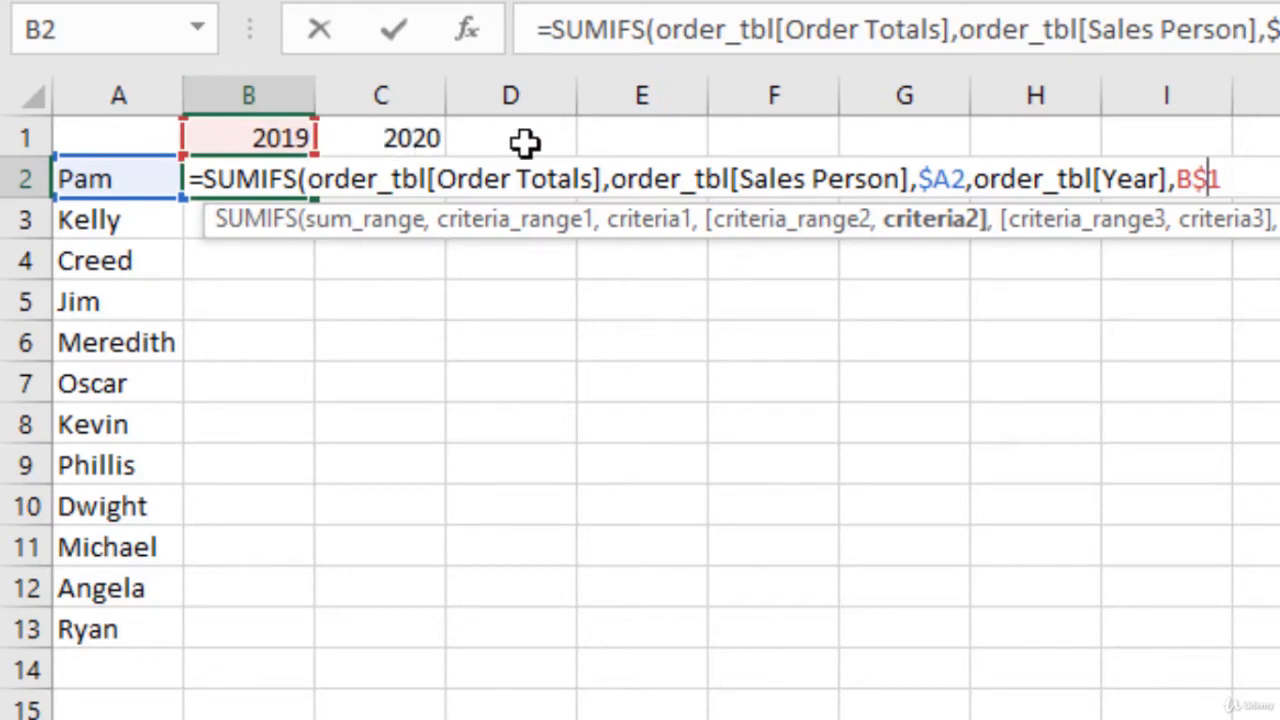
pyautogui.write(')')
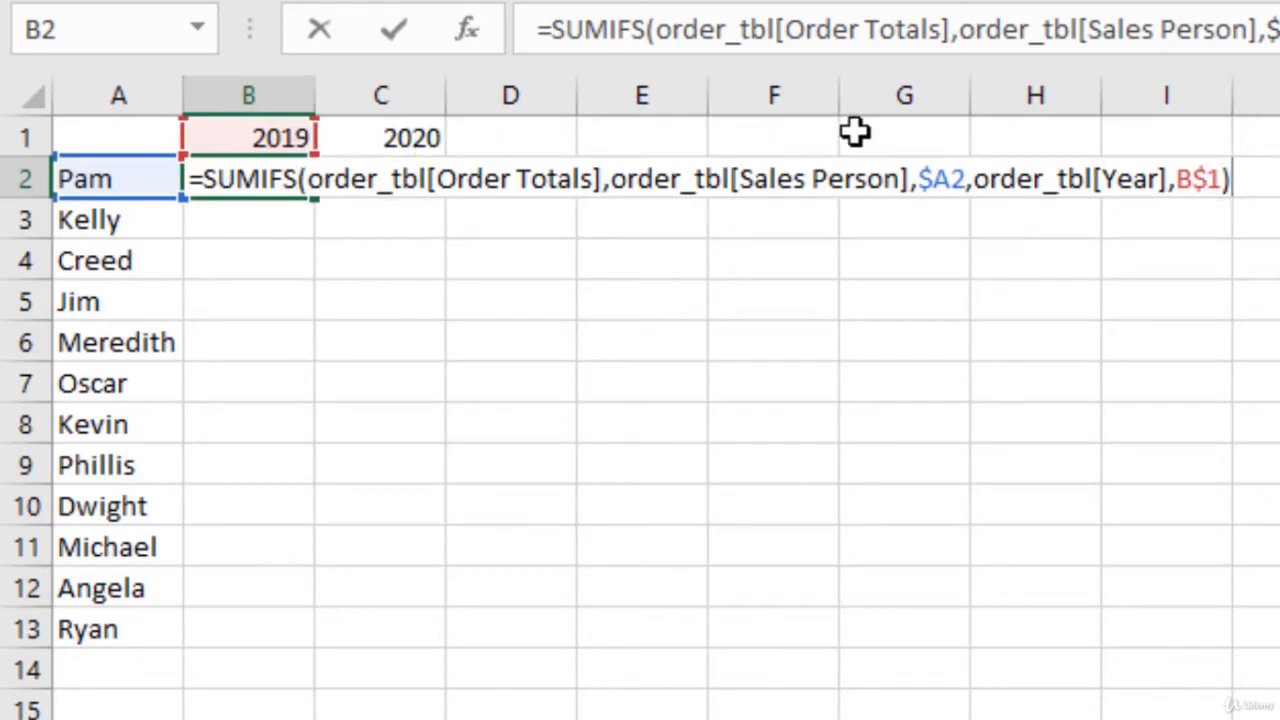
pyautogui.press('Return')
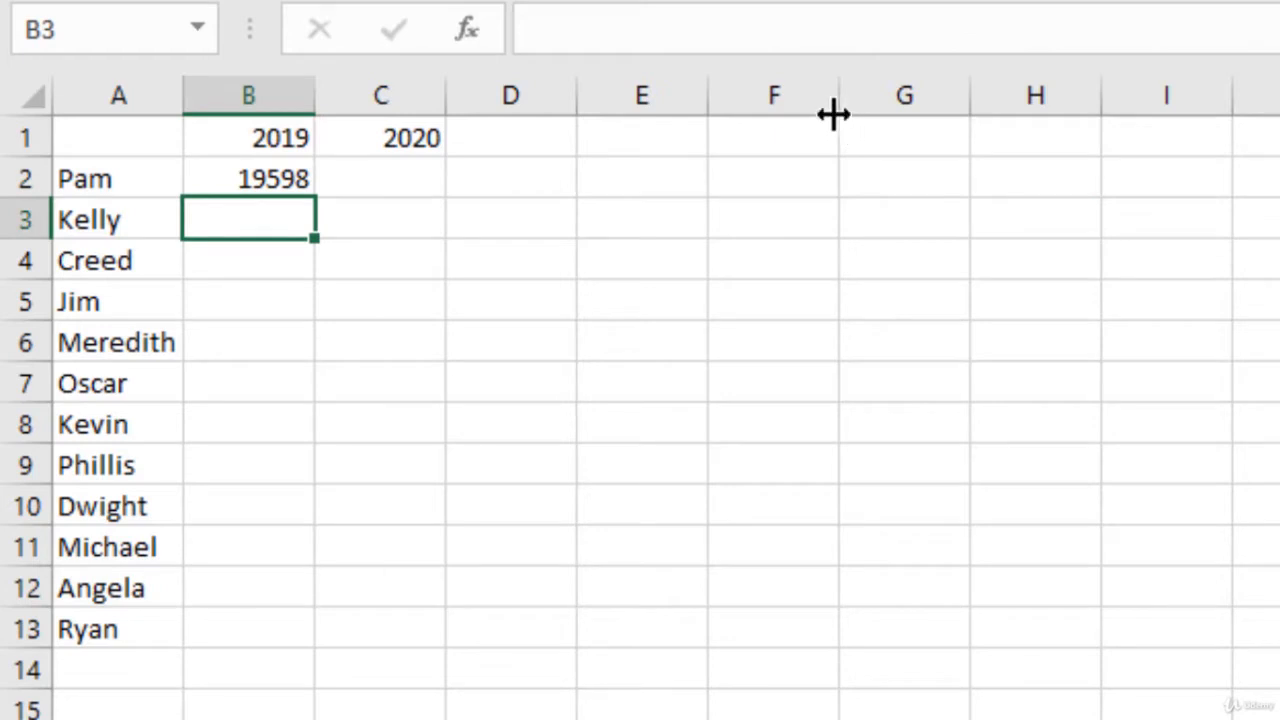
# Fill the B2 formula down to B13 and copy B2:B13 into the 2020 column starting at C2
pyautogui.click(298, 178)
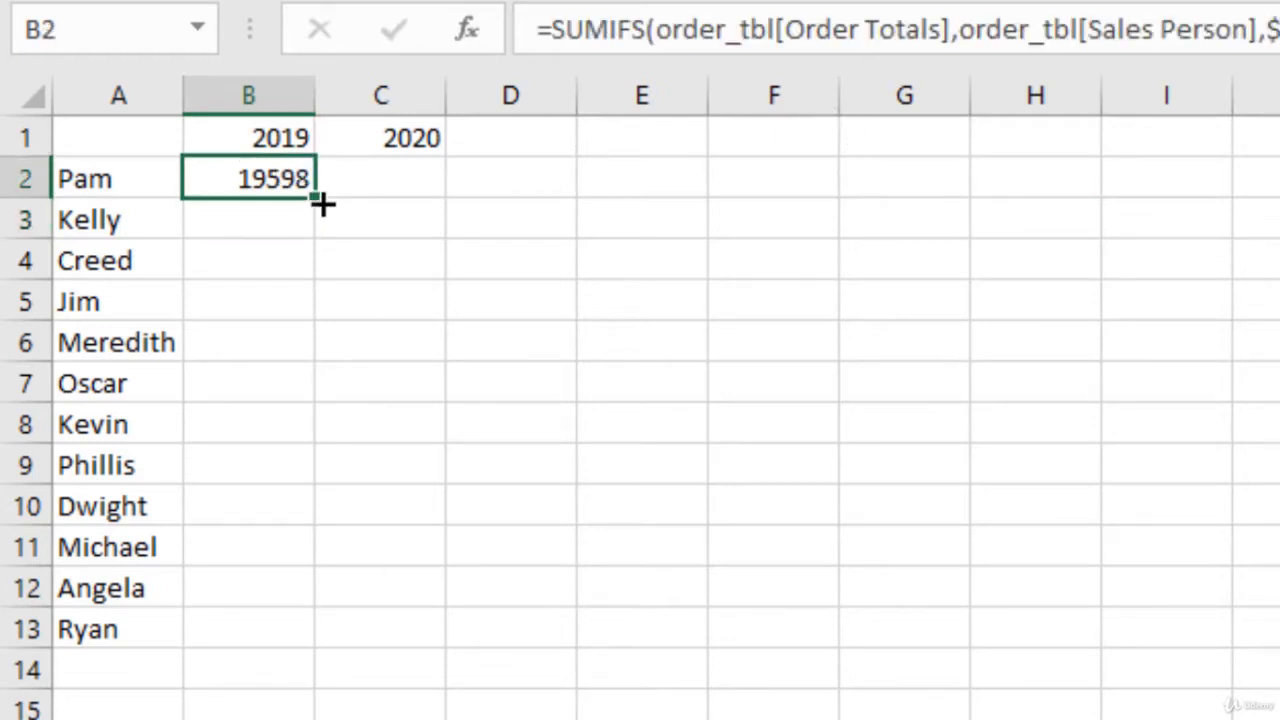
pyautogui.doubleClick(316, 198)
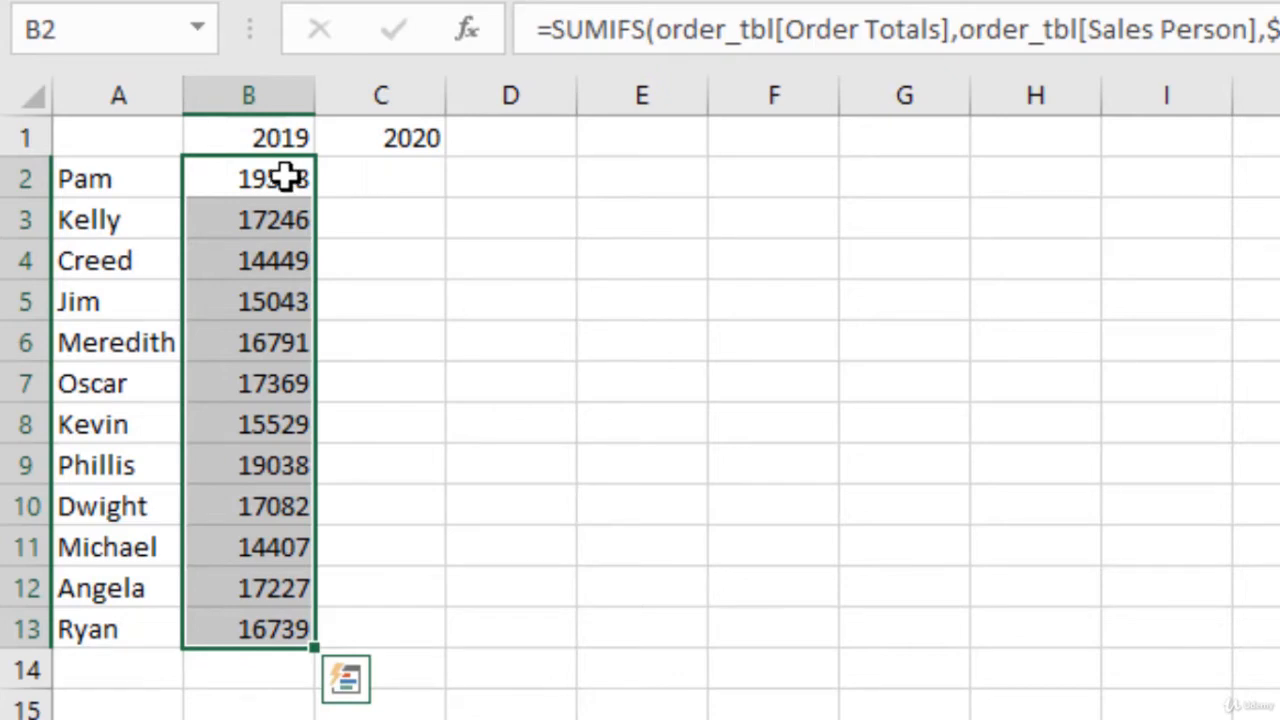
pyautogui.hotkey('ctrl', 'c')
pyautogui.click(411, 174)
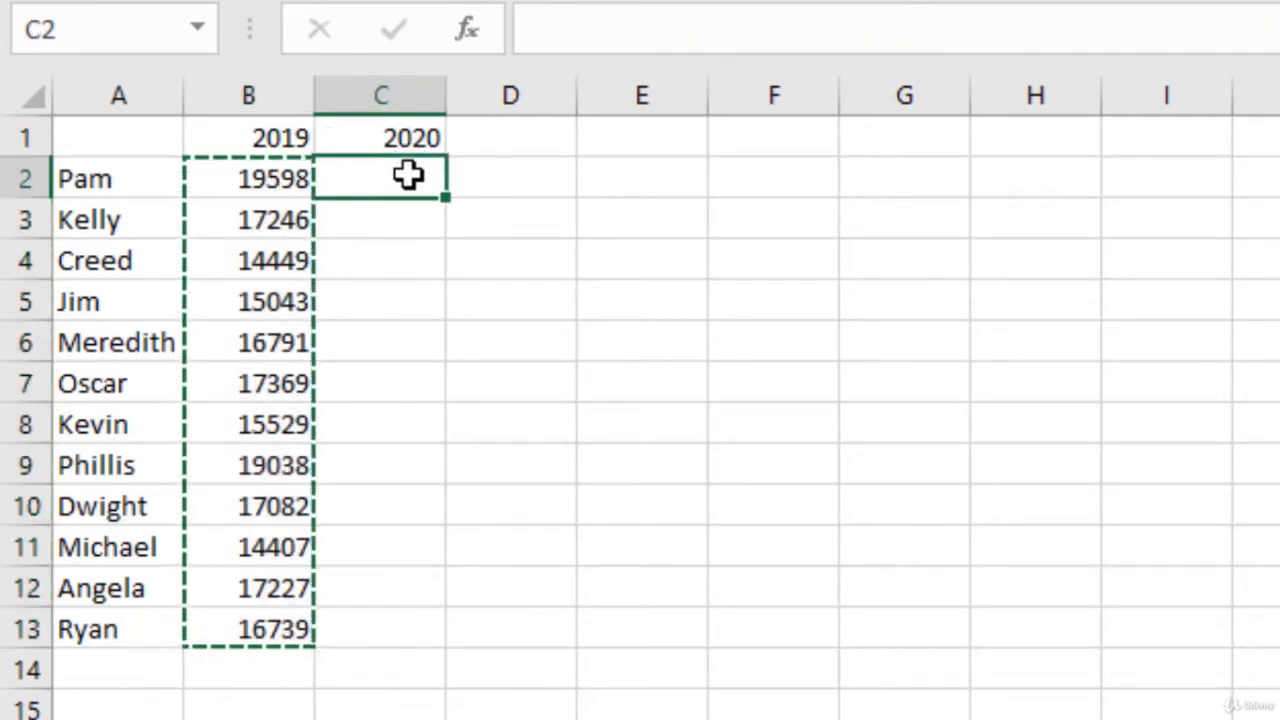
pyautogui.hotkey('ctrl', 'v')
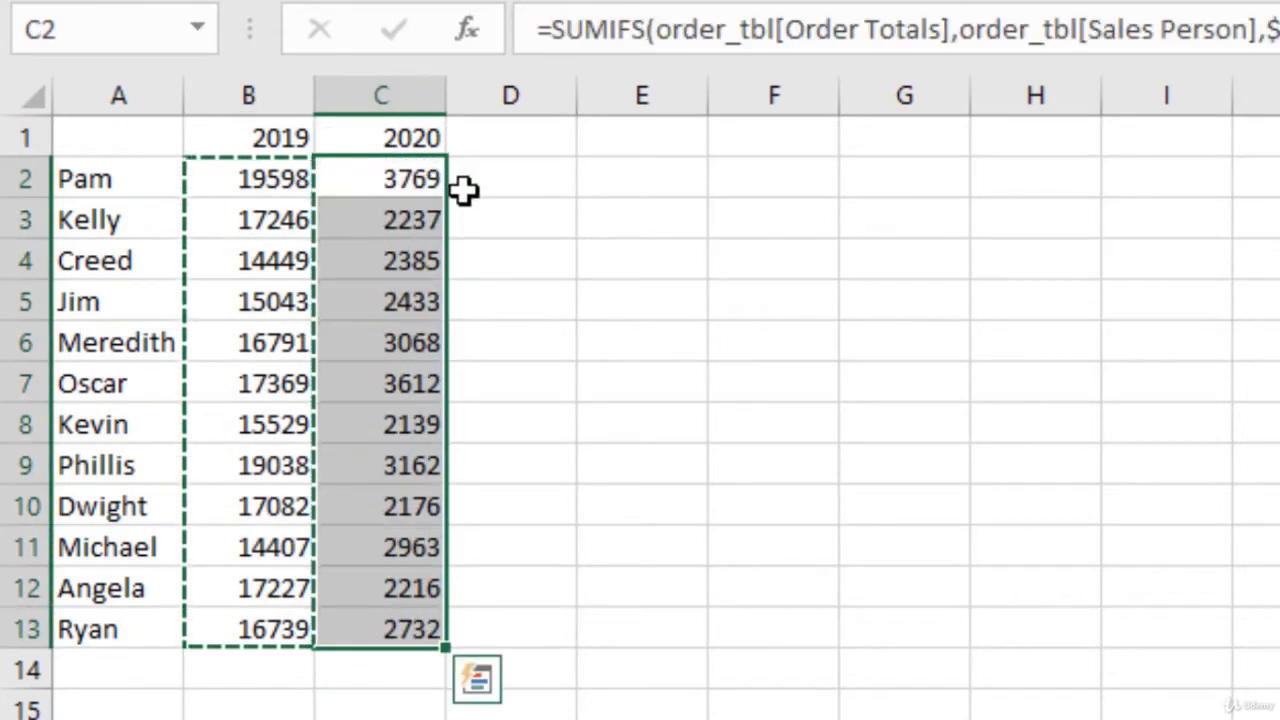
pyautogui.press('Escape')
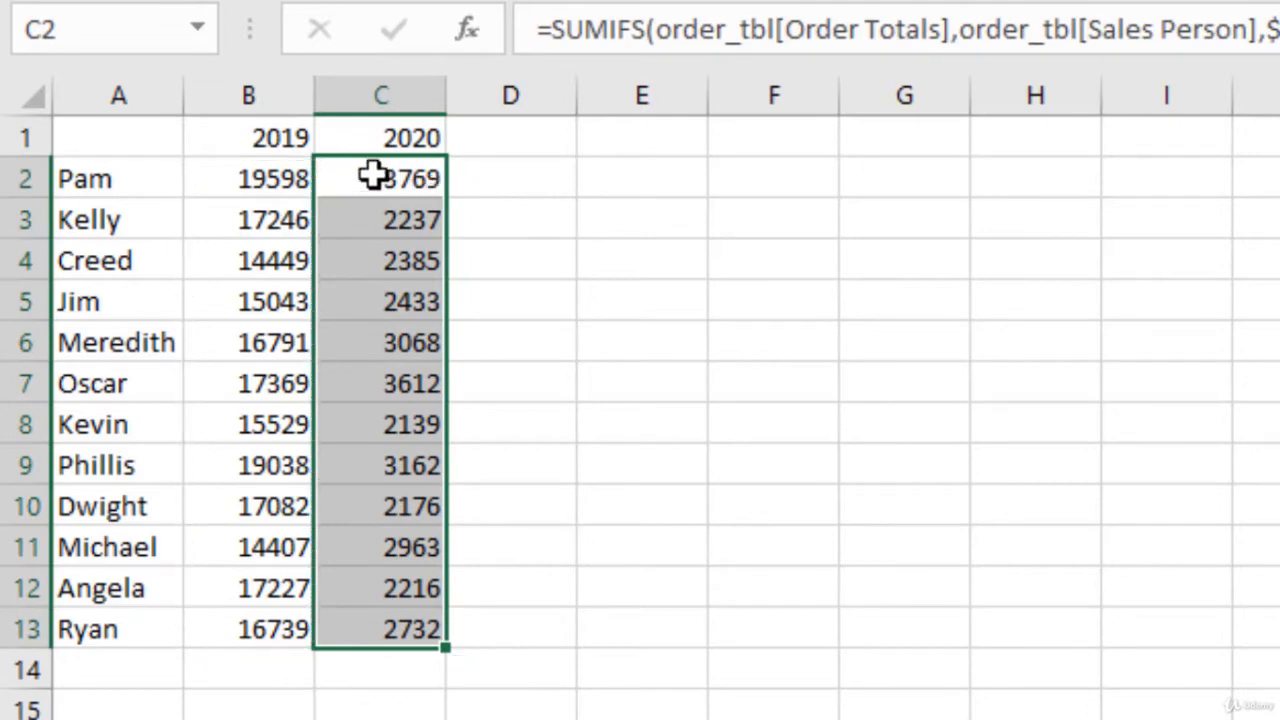
# Check which cells the copied formulas in C2 and C3 reference, leaving both formulas unedited
pyautogui.click(411, 172)
pyautogui.press('F2')
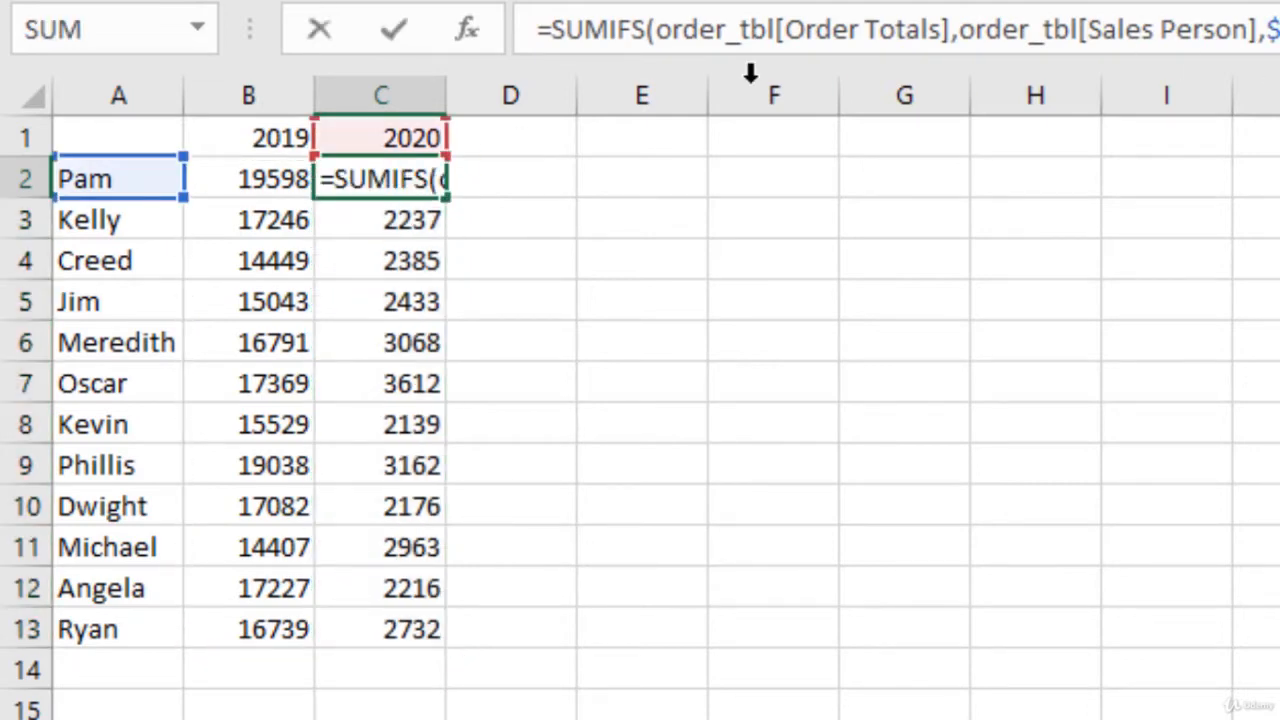
pyautogui.press('Escape')
pyautogui.click(391, 229)
pyautogui.press('F2')
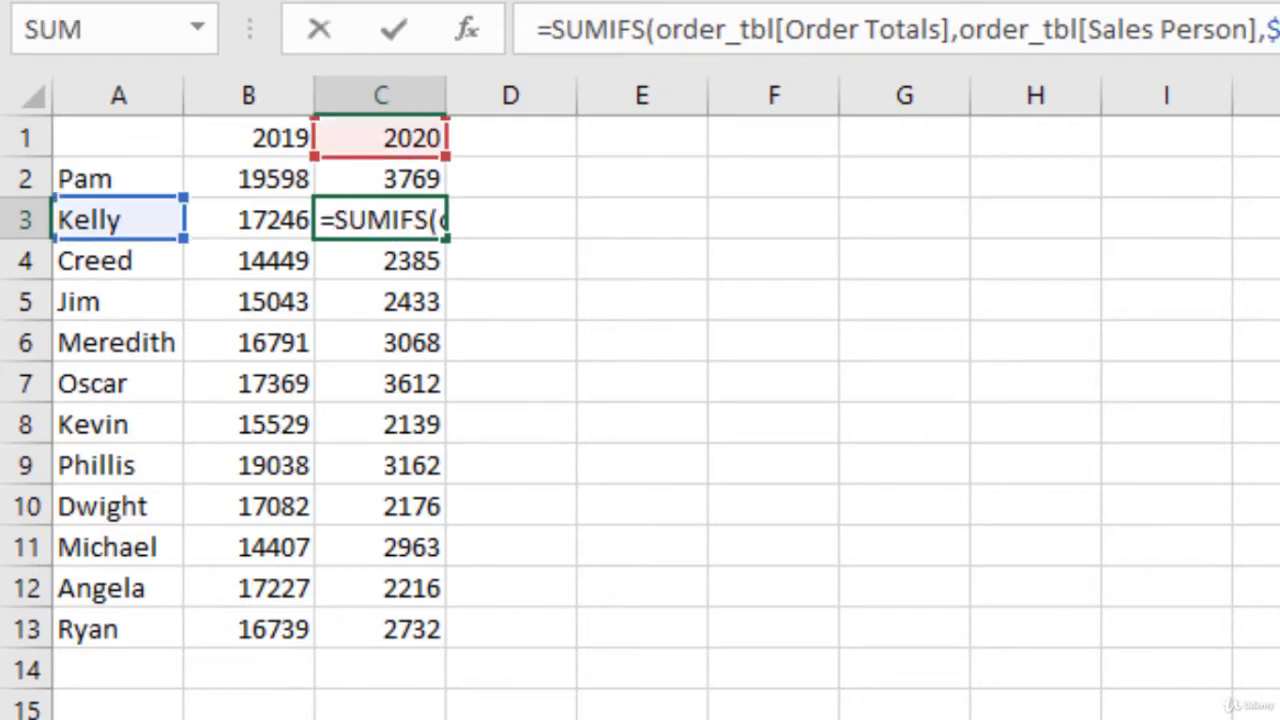
pyautogui.press('Escape')
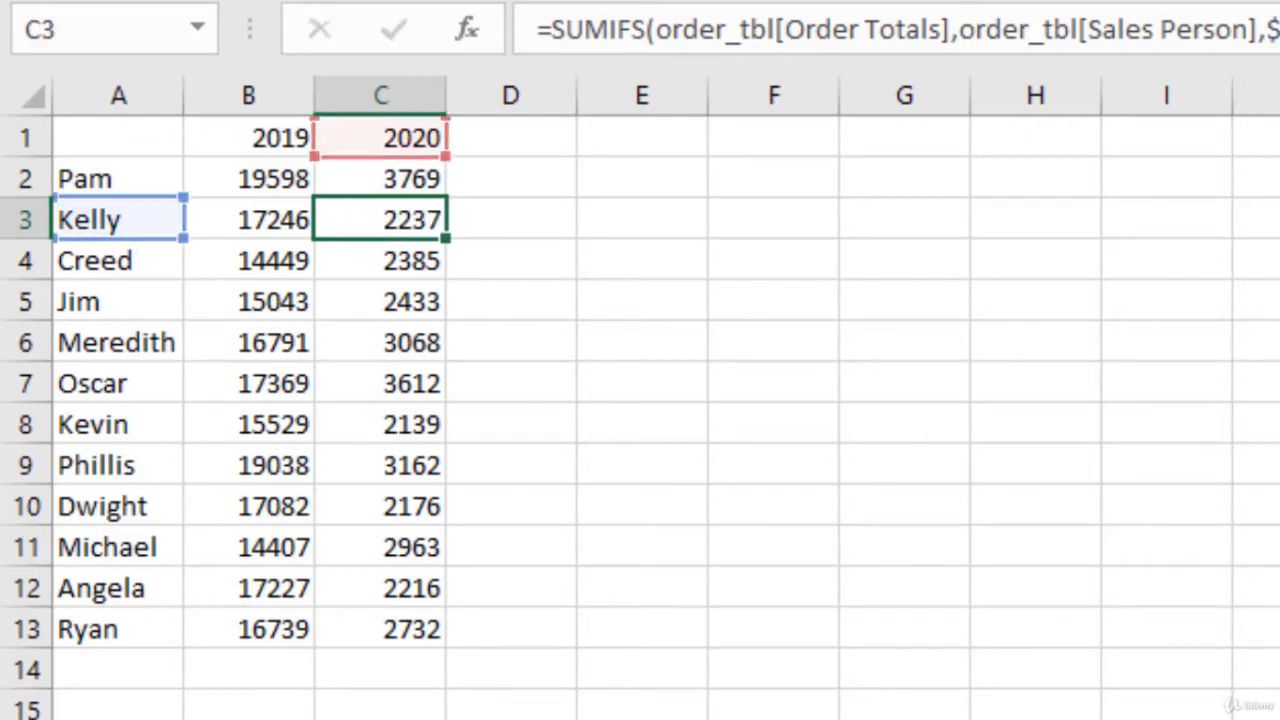
# Insert a Form Controls check box on the sheet over cells H1:I2
pyautogui.click(671, 243)
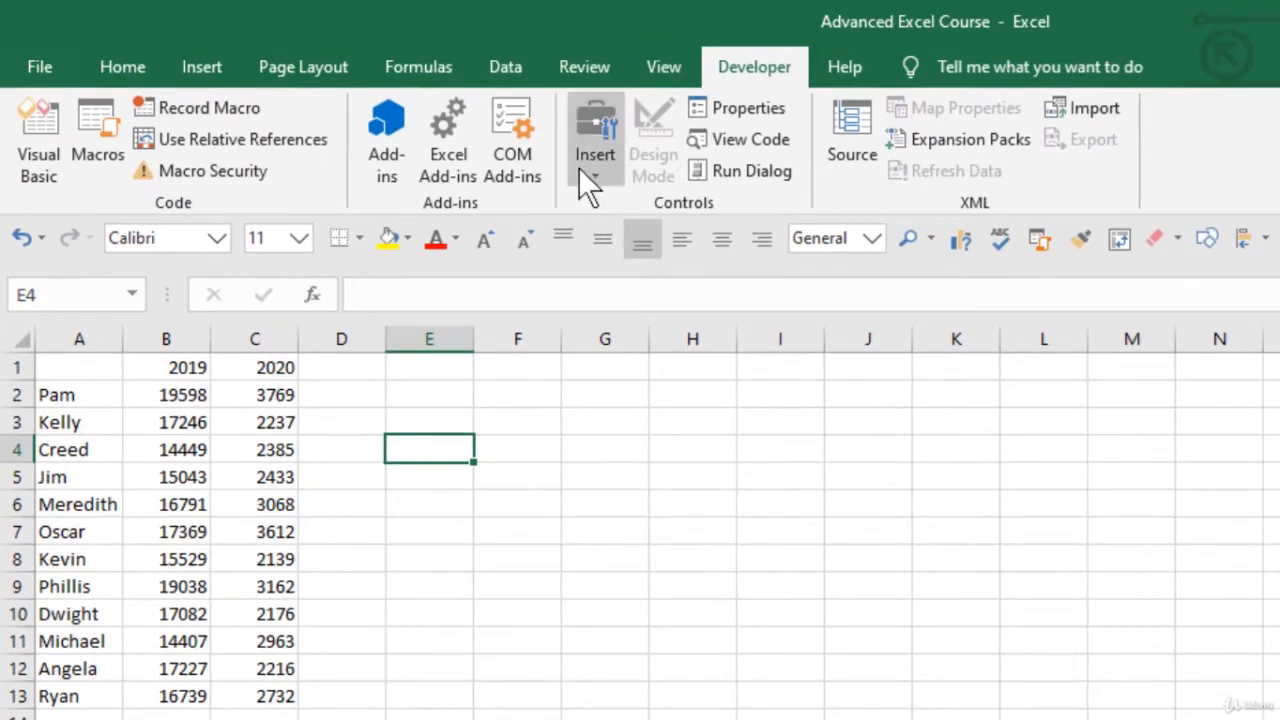
pyautogui.click(580, 165)
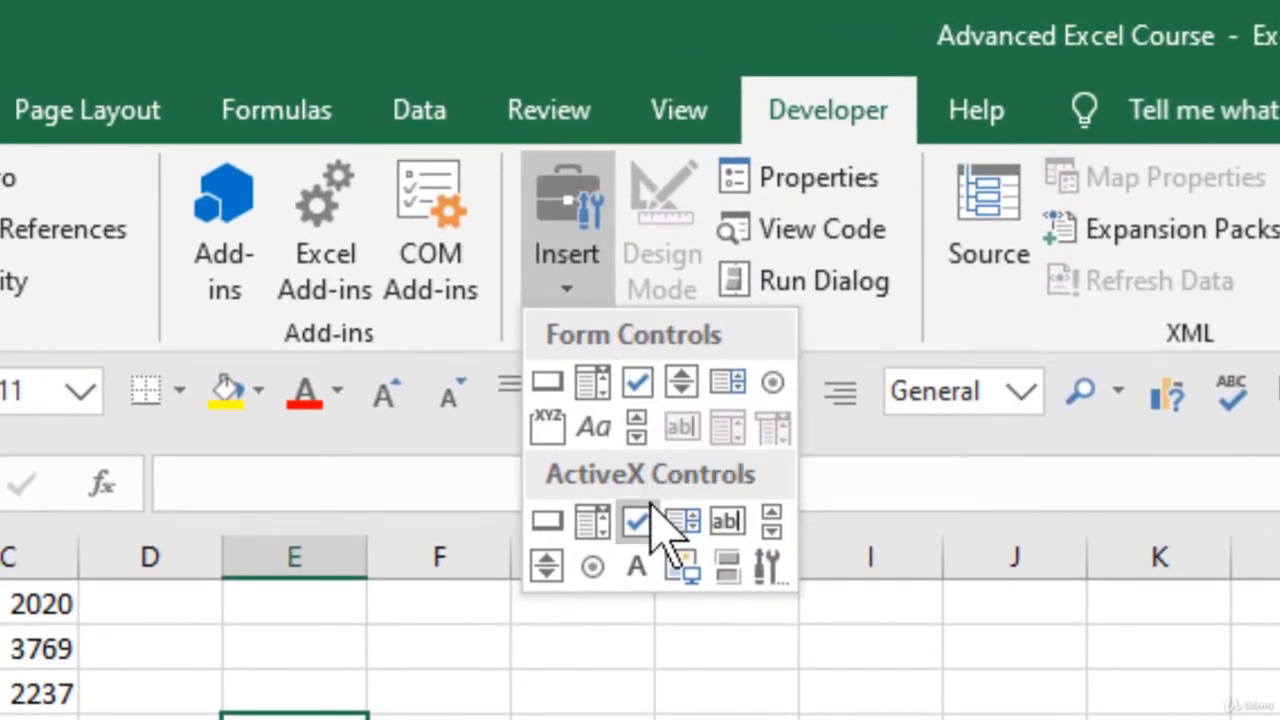
pyautogui.click(645, 383)
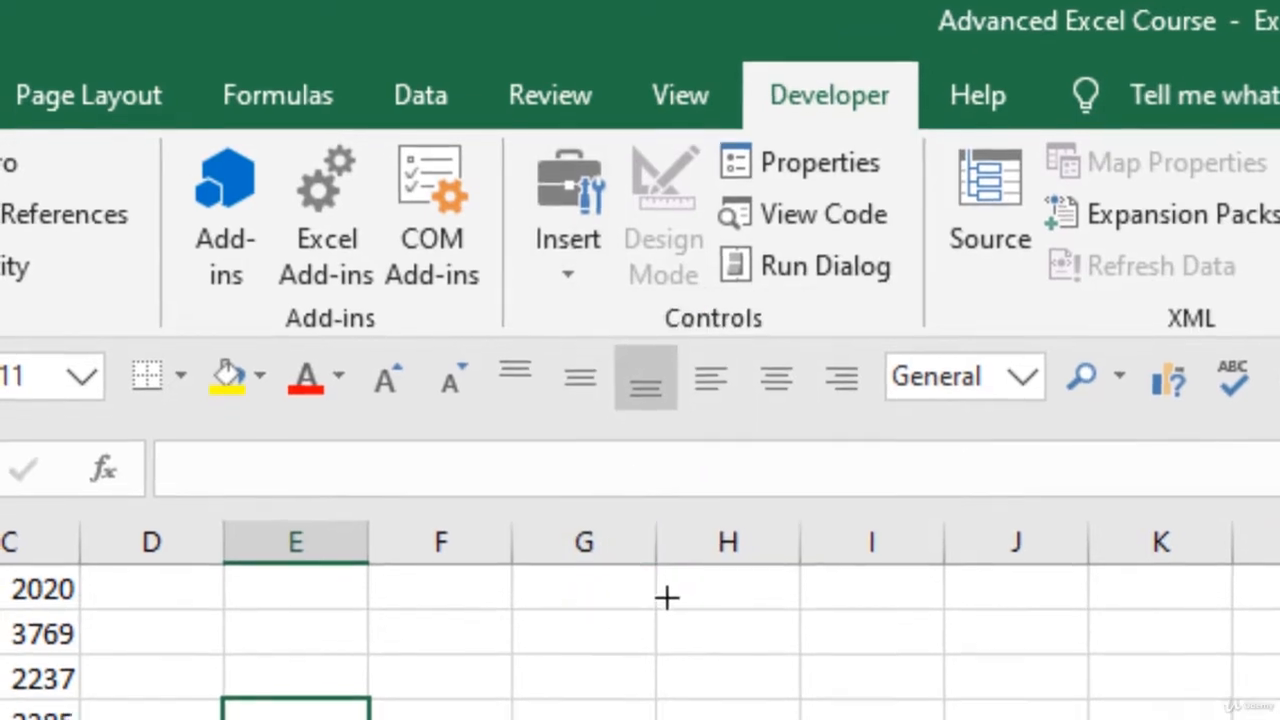
pyautogui.click(664, 610)
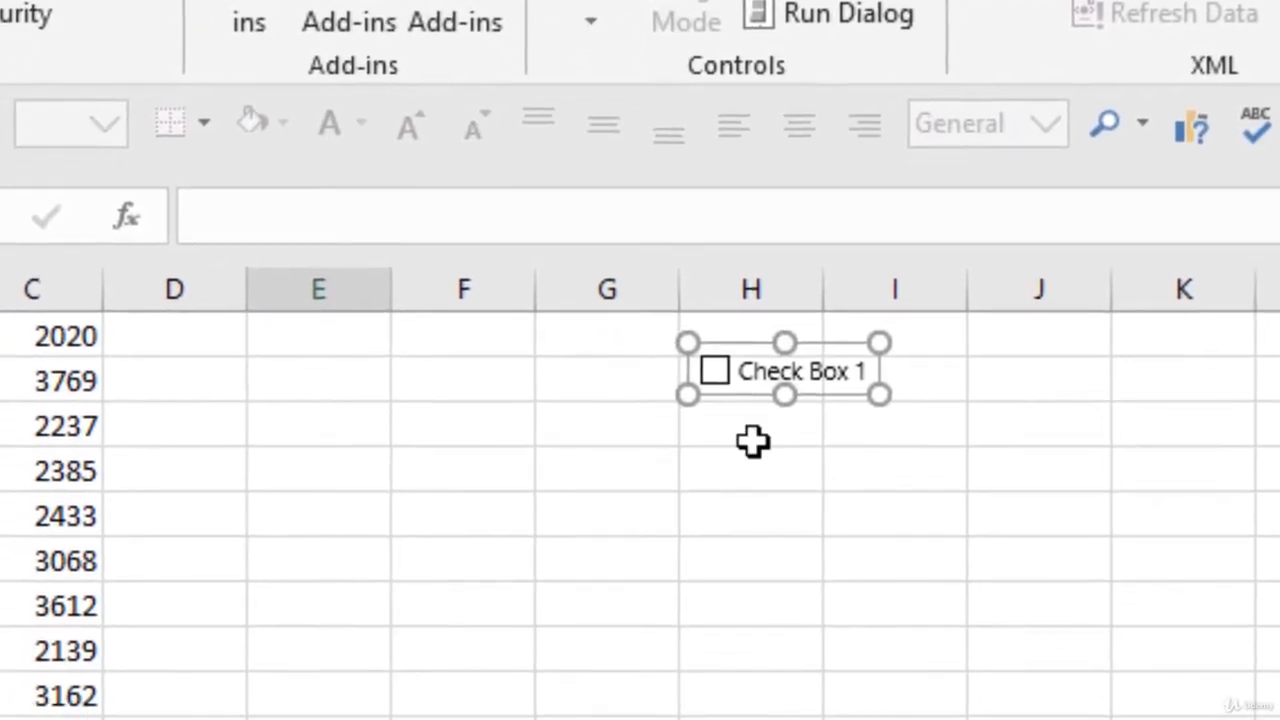
# Replace the new check box's label text with 2019
pyautogui.click(741, 378)
pyautogui.press('Delete')
pyautogui.press('Delete')
pyautogui.press('Delete')
pyautogui.press('Delete')
pyautogui.press('Delete')
pyautogui.press('Delete')
pyautogui.press('Delete')
pyautogui.press('Delete')
pyautogui.press('Delete')
pyautogui.press('Delete')
pyautogui.press('Delete')
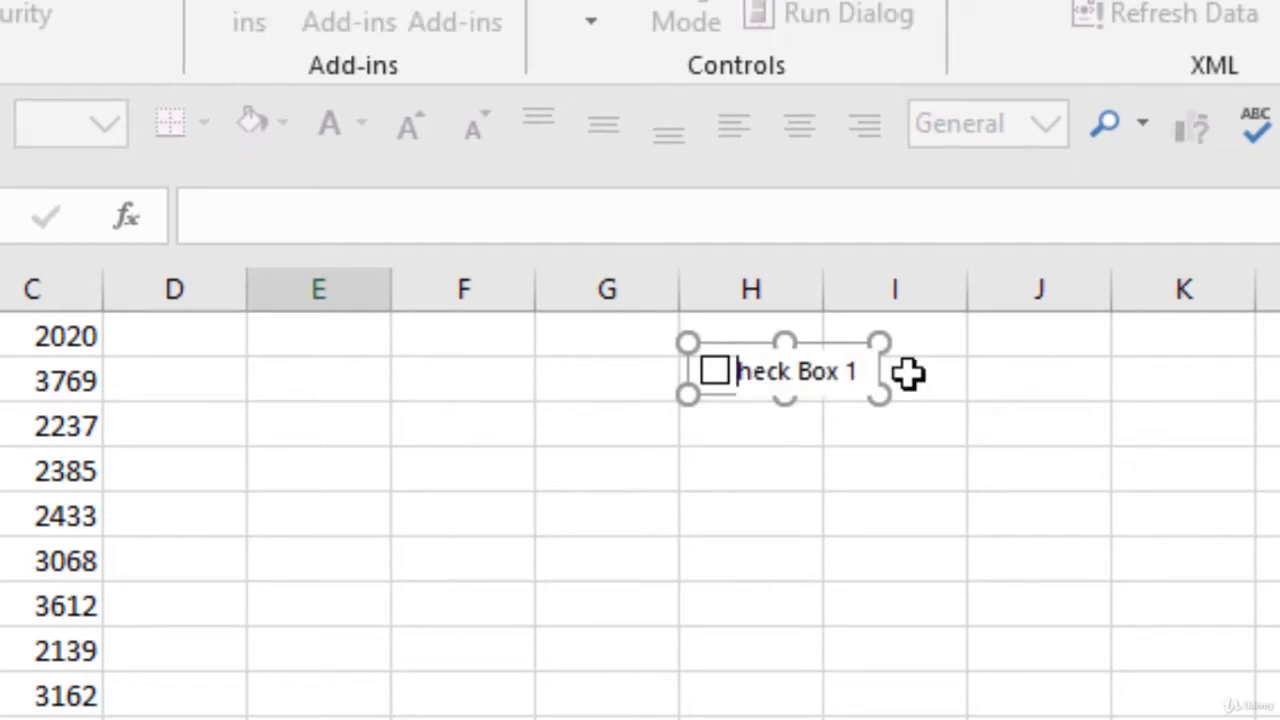
pyautogui.write('2019')
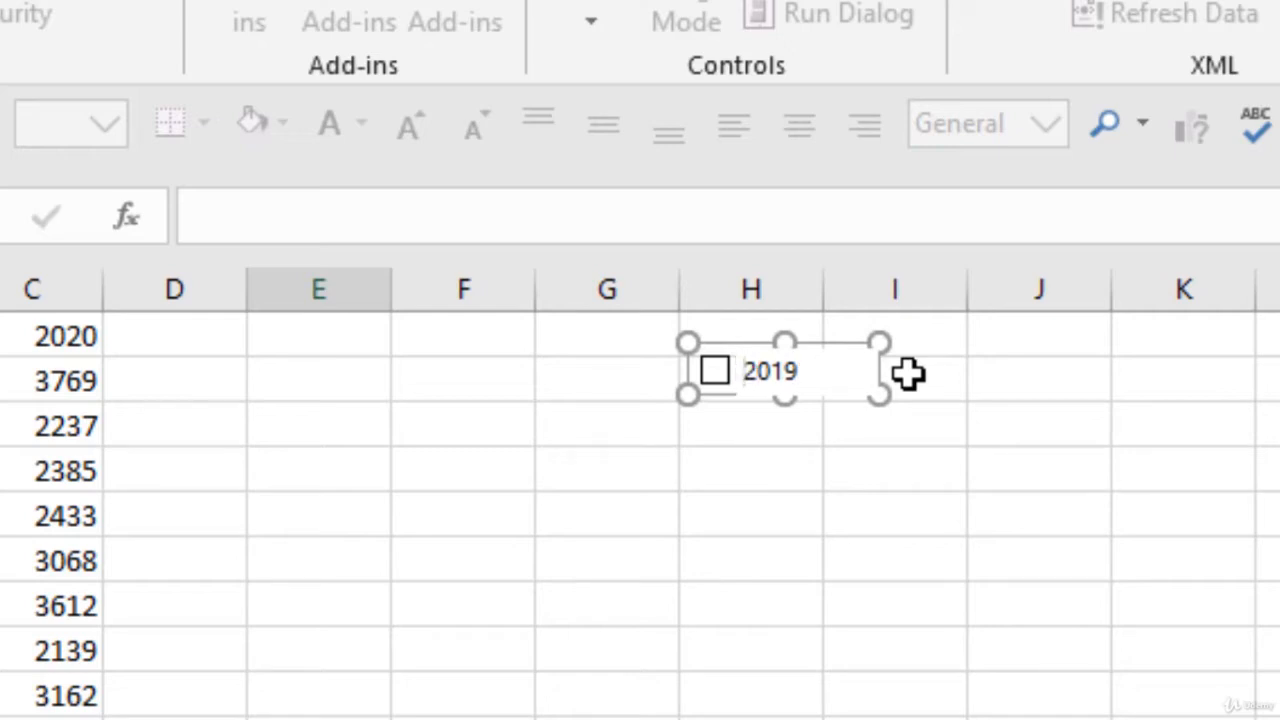
pyautogui.click(938, 418)
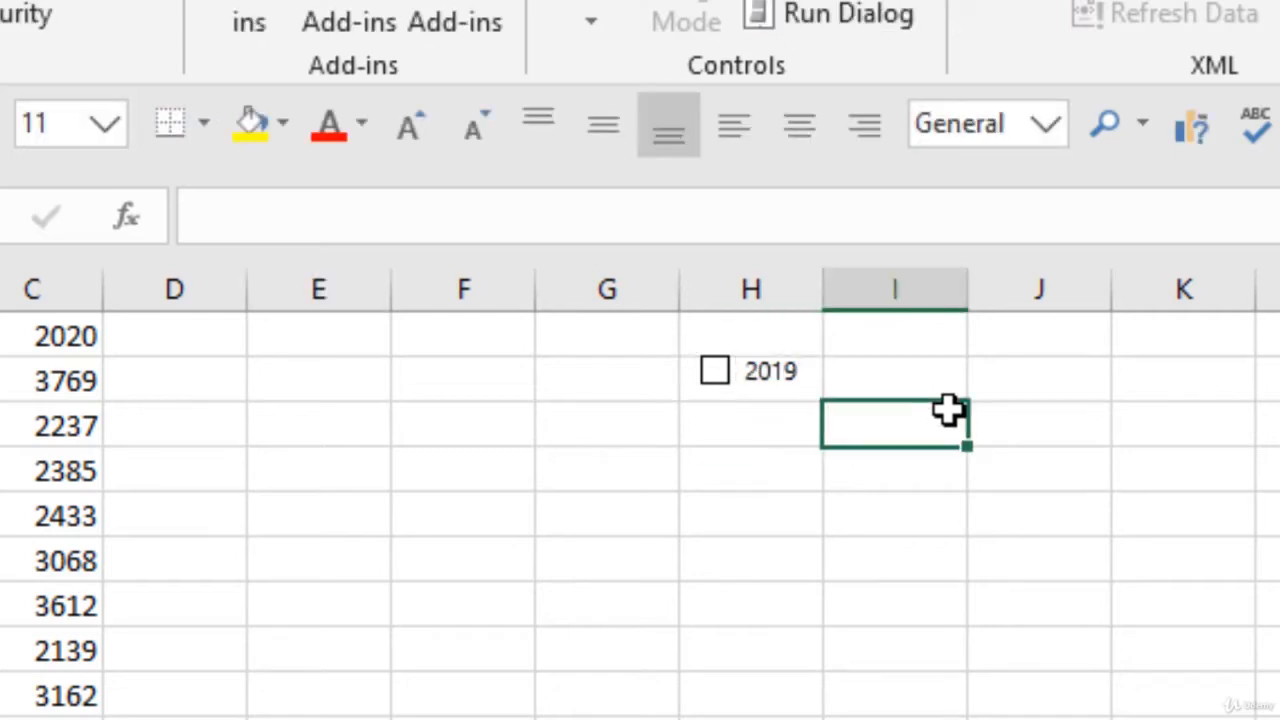
# Test the 2019 check box by ticking it and clearing it again
pyautogui.click(791, 379)
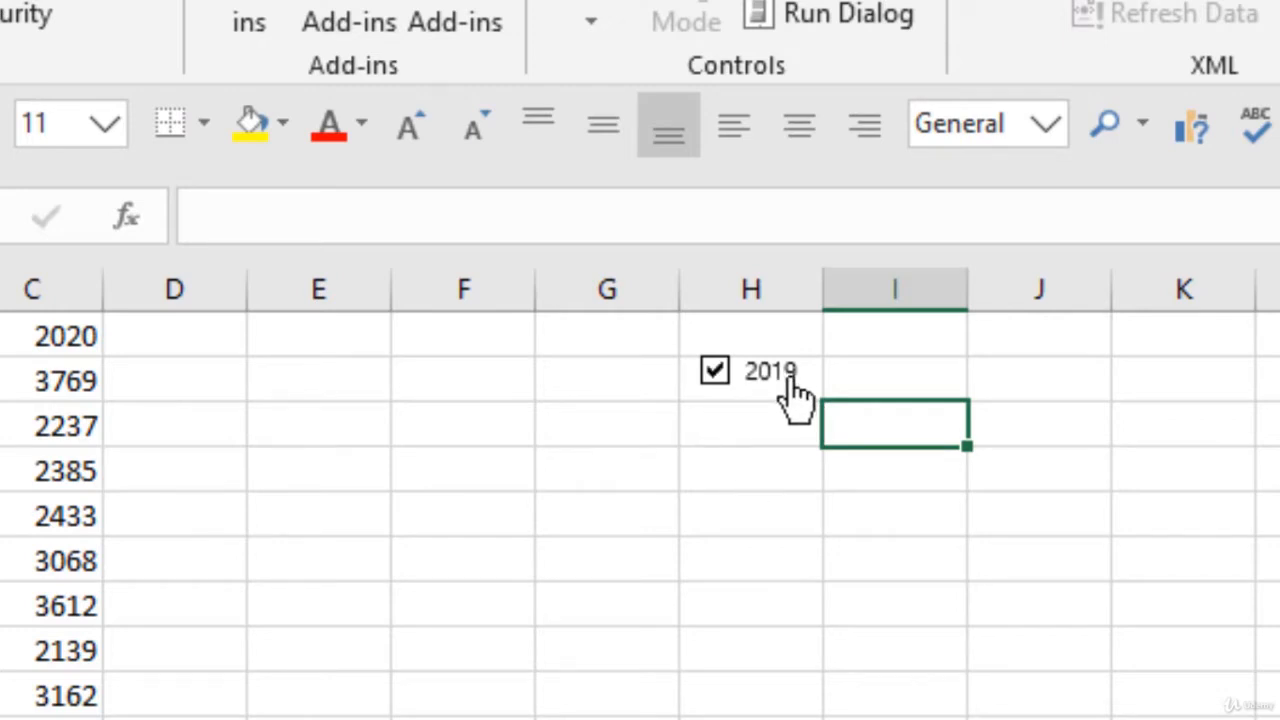
pyautogui.click(788, 380)
pyautogui.click(1131, 392)
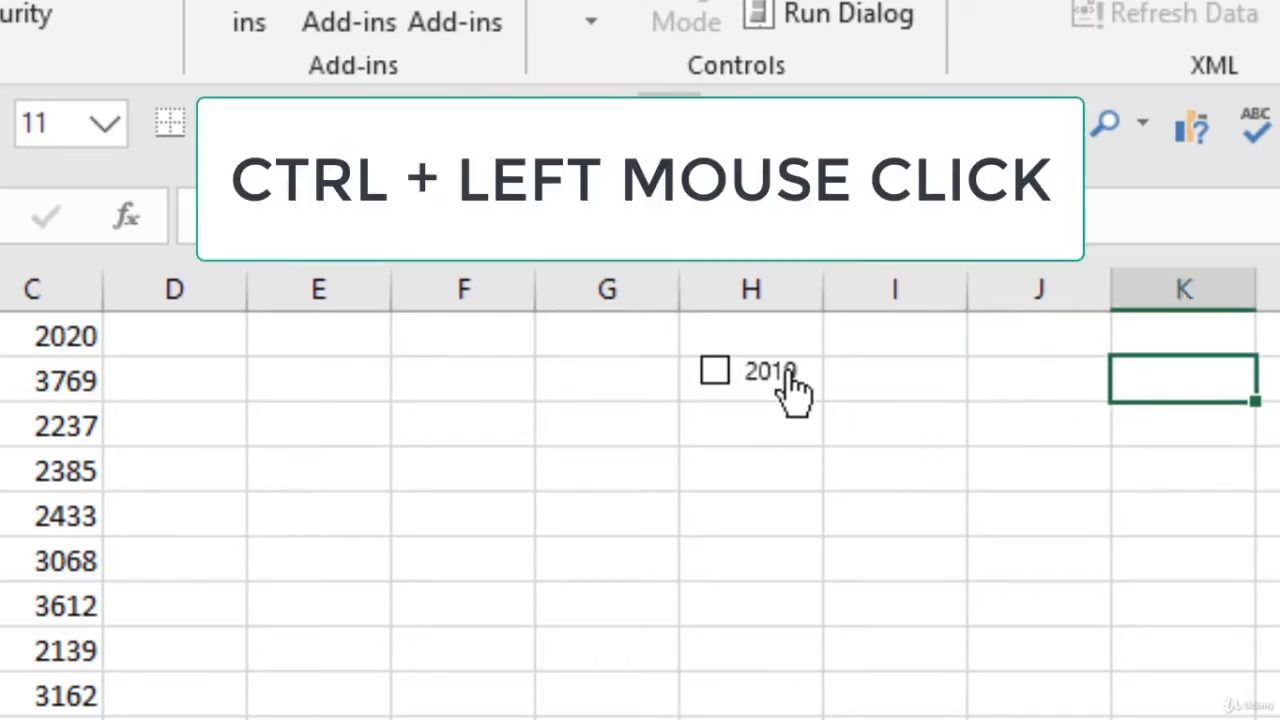
# Move the 2019 check box down to row 3 in columns H and I
pyautogui.keyDown('ctrl'); pyautogui.click(788, 378); pyautogui.keyUp('ctrl')
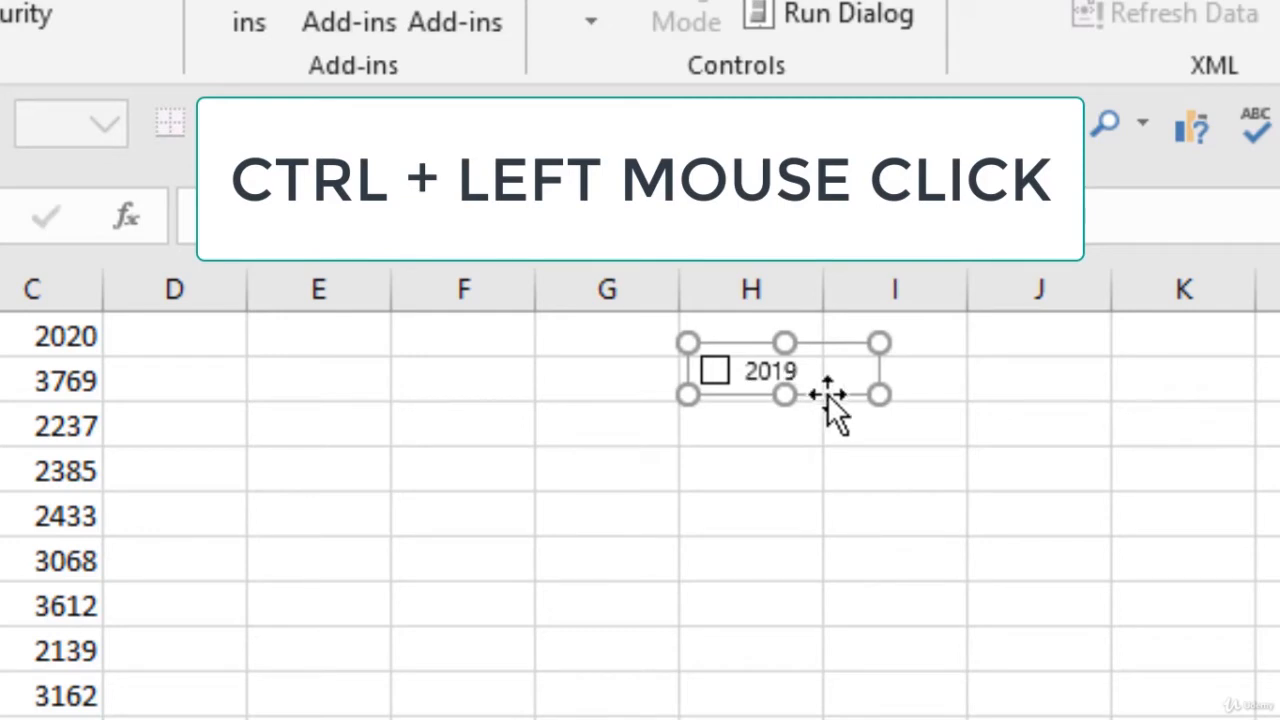
pyautogui.moveTo(863, 391); pyautogui.dragTo(843, 457)
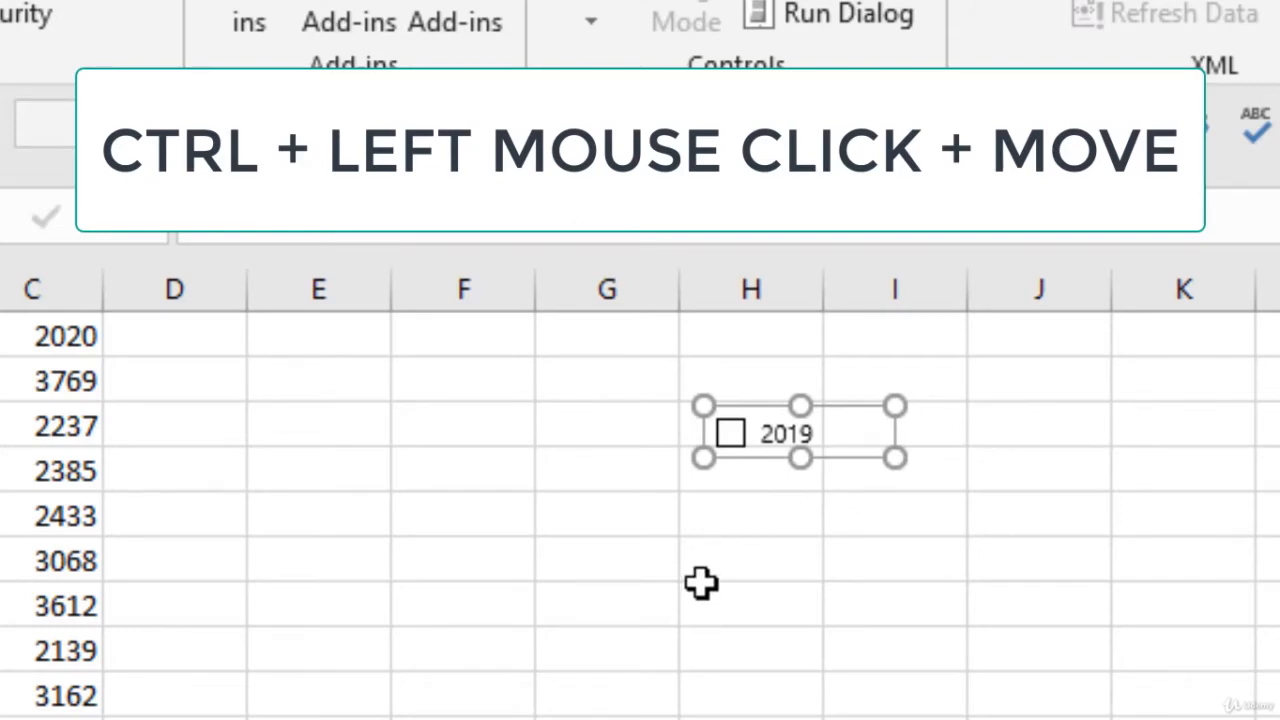
pyautogui.click(821, 547)
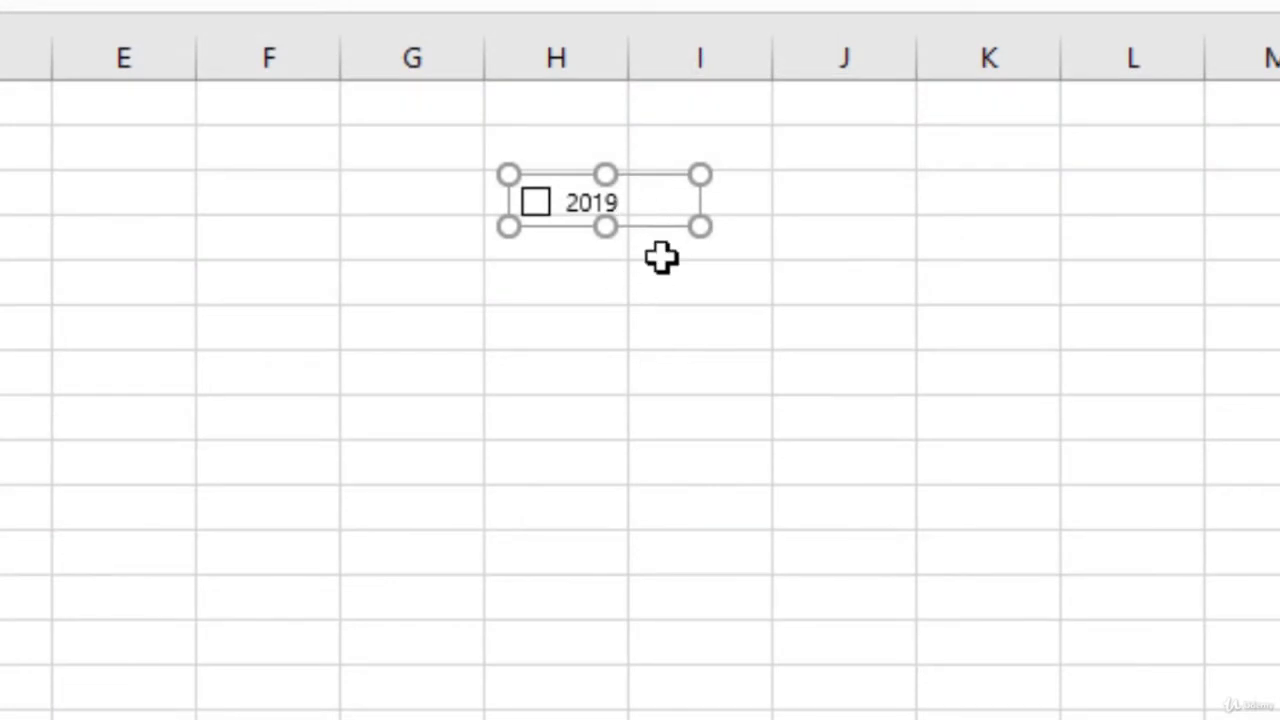
pyautogui.click(1003, 243)
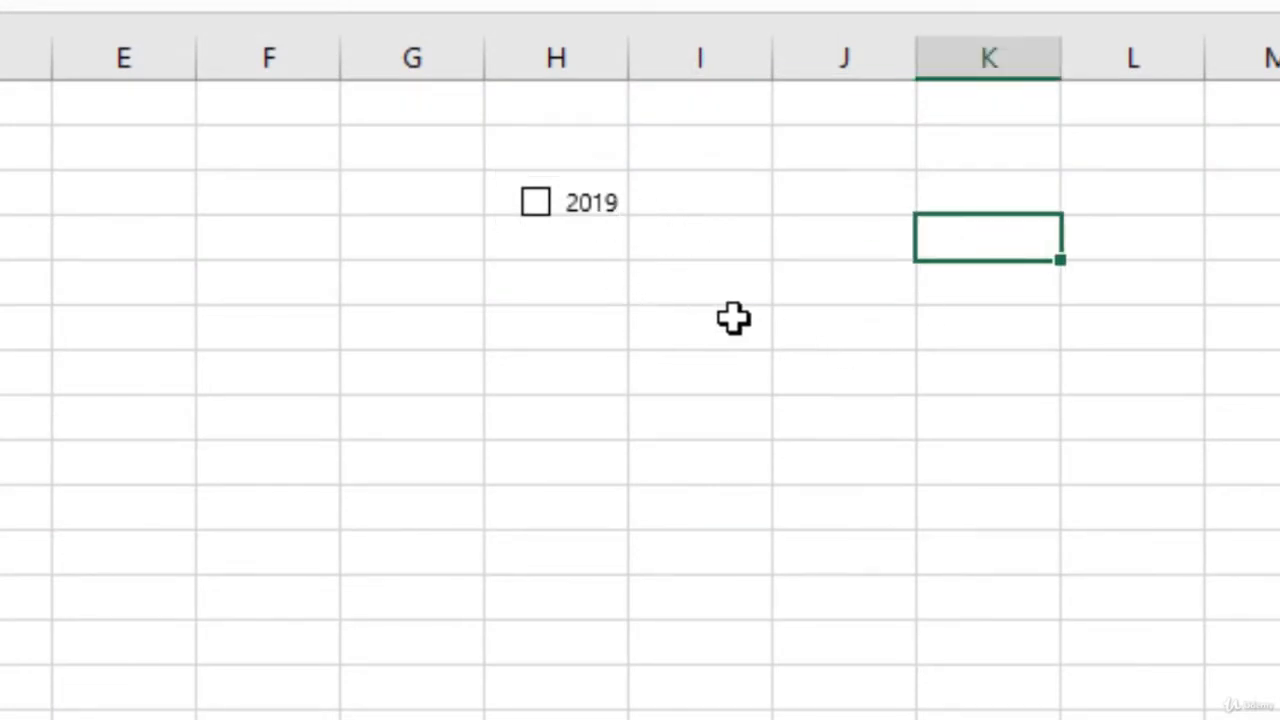
# Duplicate the 2019 check box below the original and change the copy's label to 2020
pyautogui.keyDown('ctrl'); pyautogui.click(603, 223); pyautogui.keyUp('ctrl')
pyautogui.moveTo(603, 223); pyautogui.dragTo(582, 307)
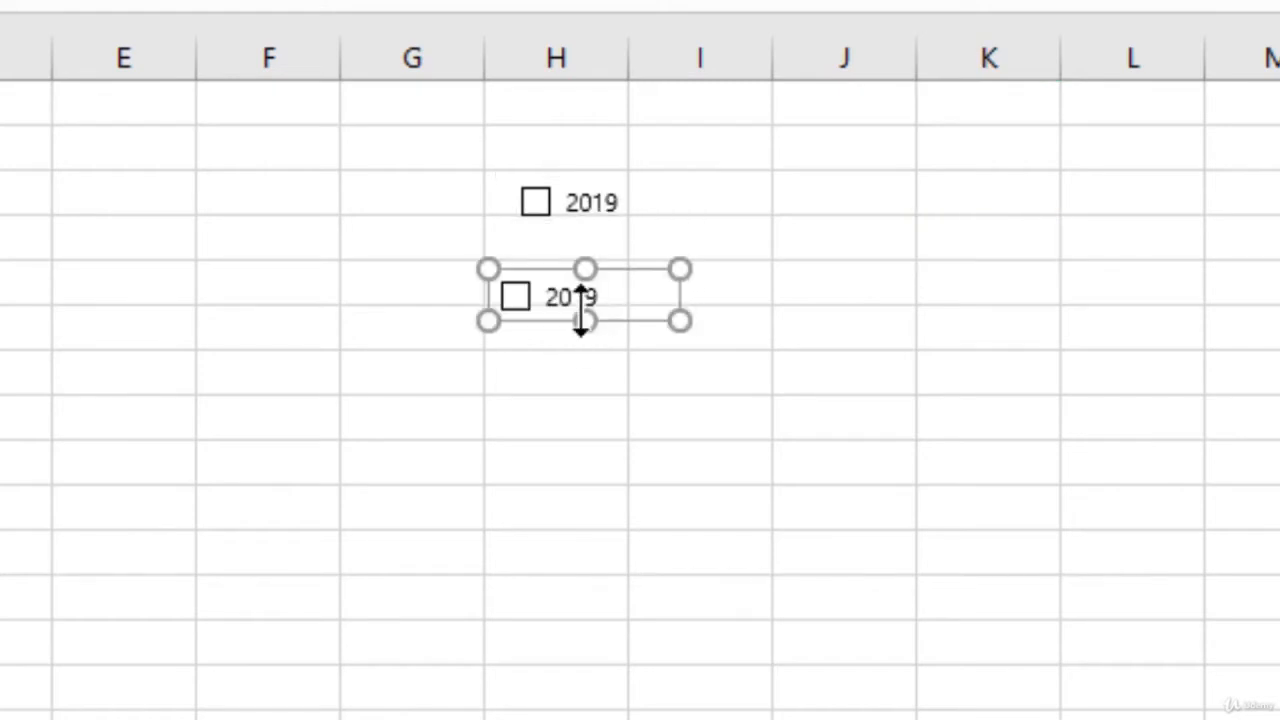
pyautogui.click(553, 300)
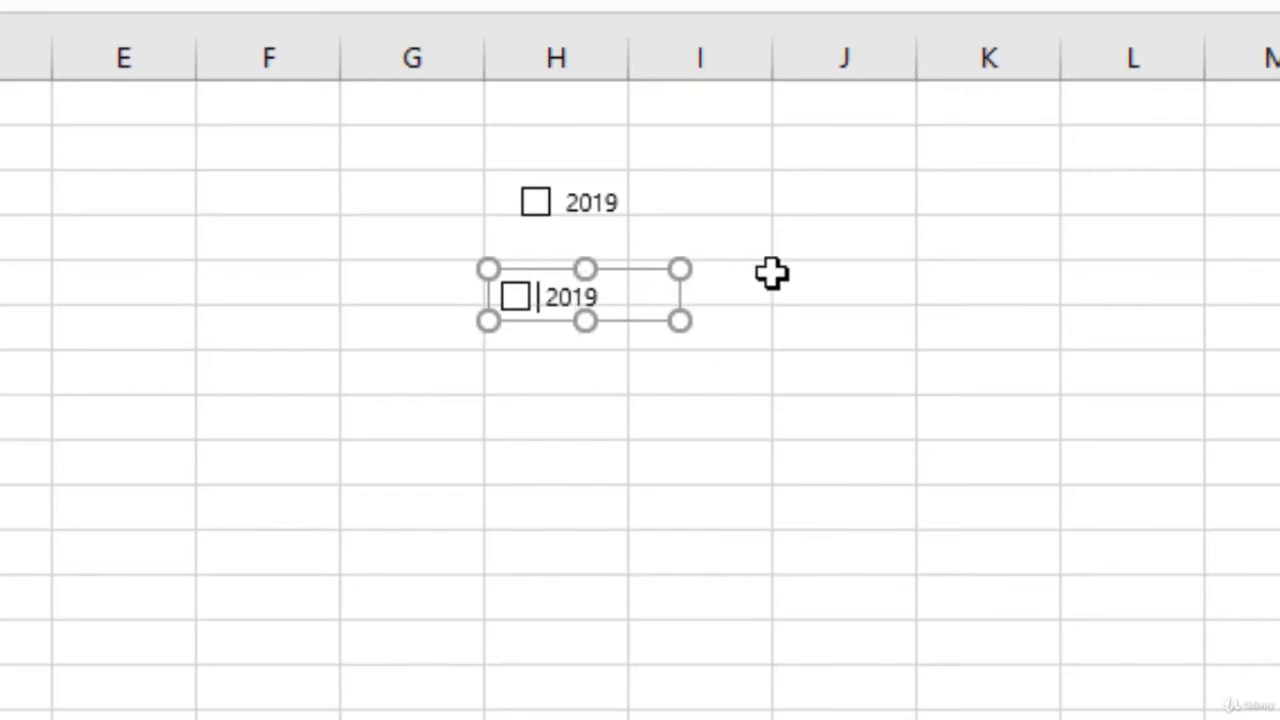
pyautogui.press('BackSpace')
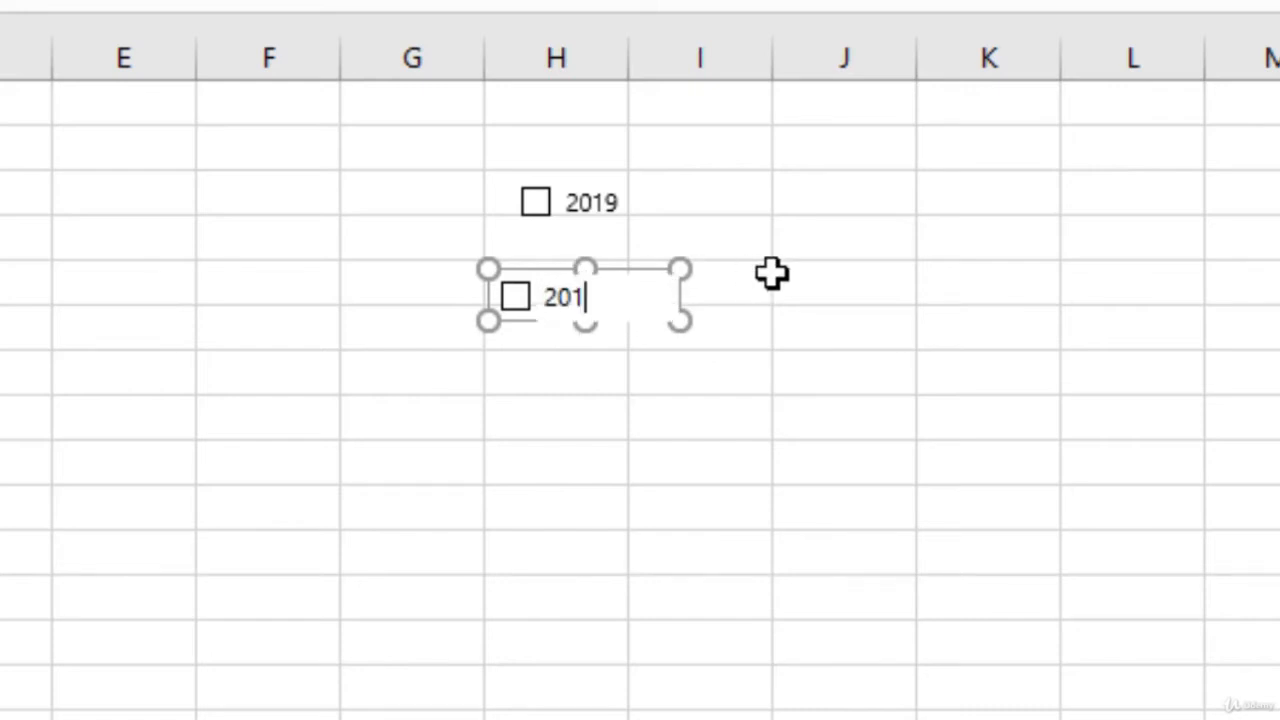
pyautogui.write('20')
pyautogui.click(813, 401)
# Move the 2020 check box directly above the 2019 one and left-align both check boxes
pyautogui.keyDown('ctrl'); pyautogui.click(584, 300); pyautogui.keyUp('ctrl')
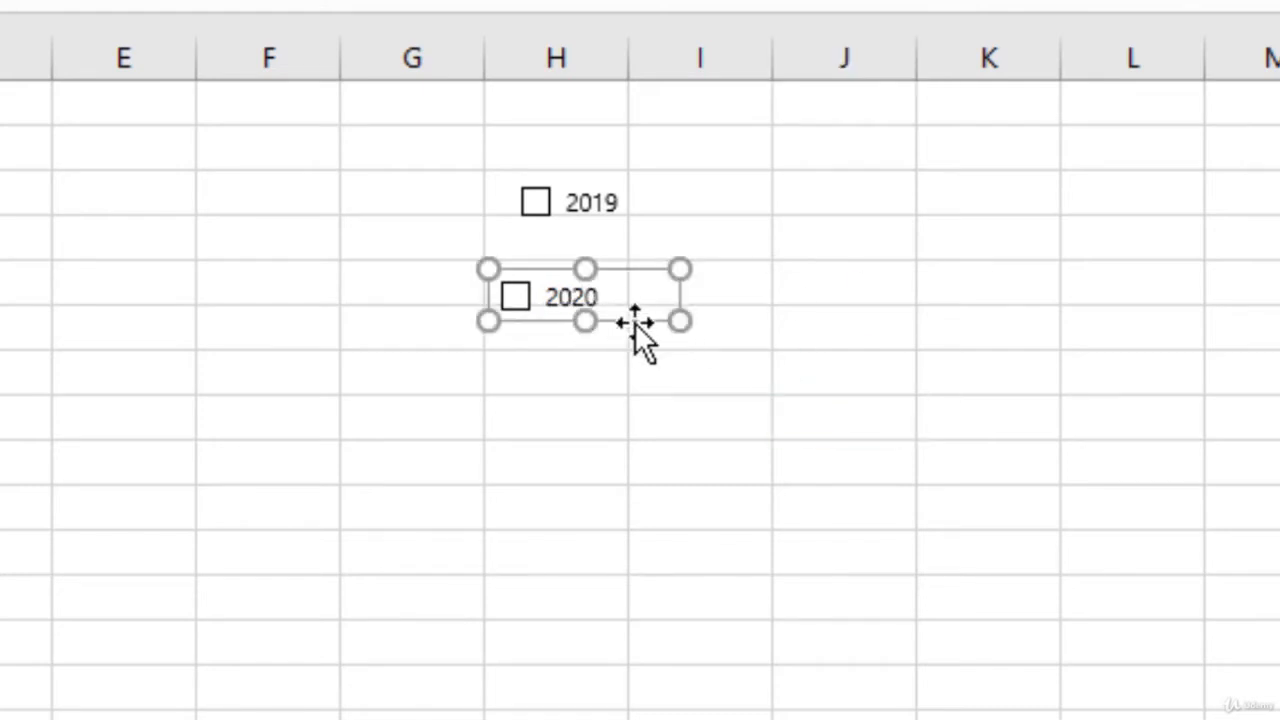
pyautogui.moveTo(634, 322); pyautogui.dragTo(655, 169)
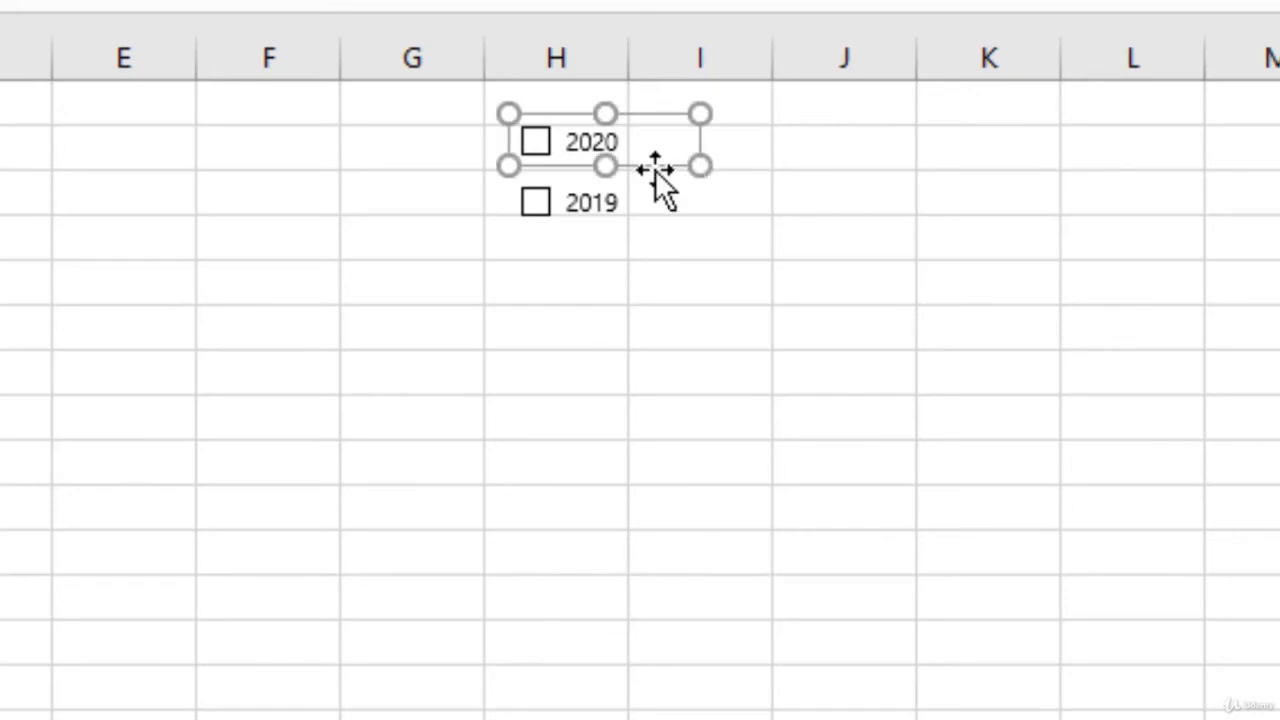
pyautogui.keyDown('ctrl'); pyautogui.click(612, 212); pyautogui.keyUp('ctrl')
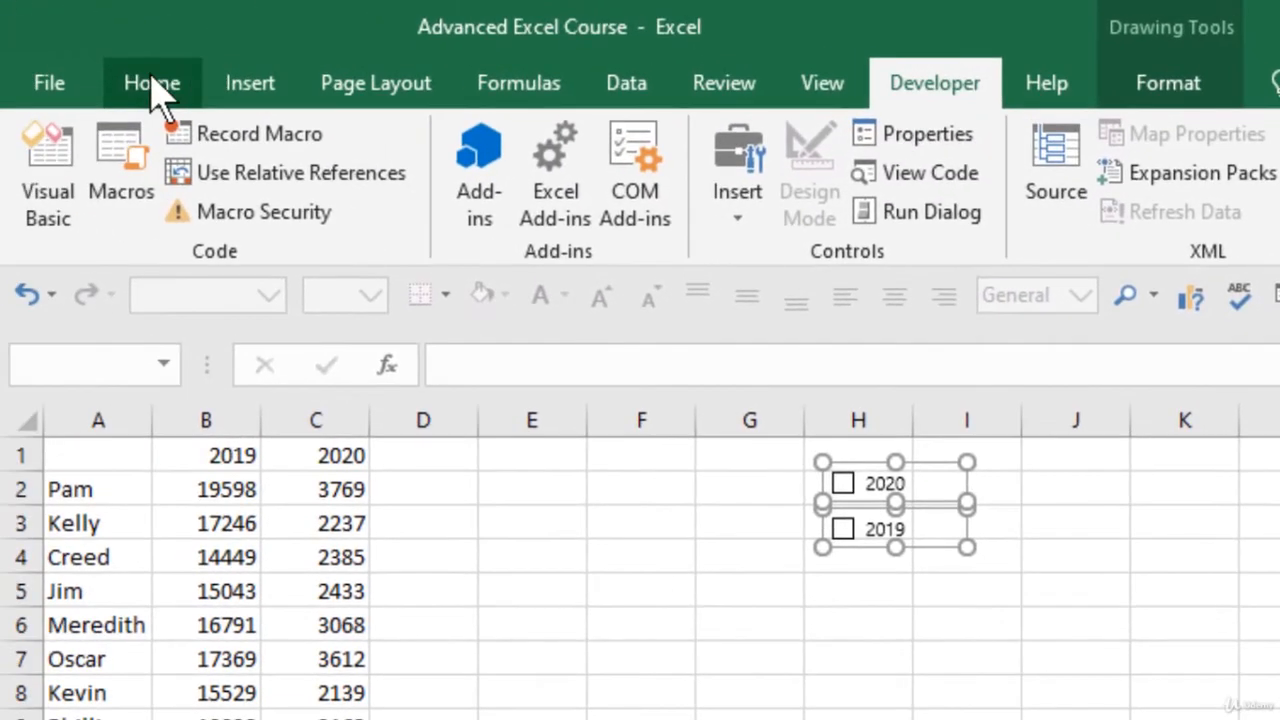
pyautogui.click(150, 76)
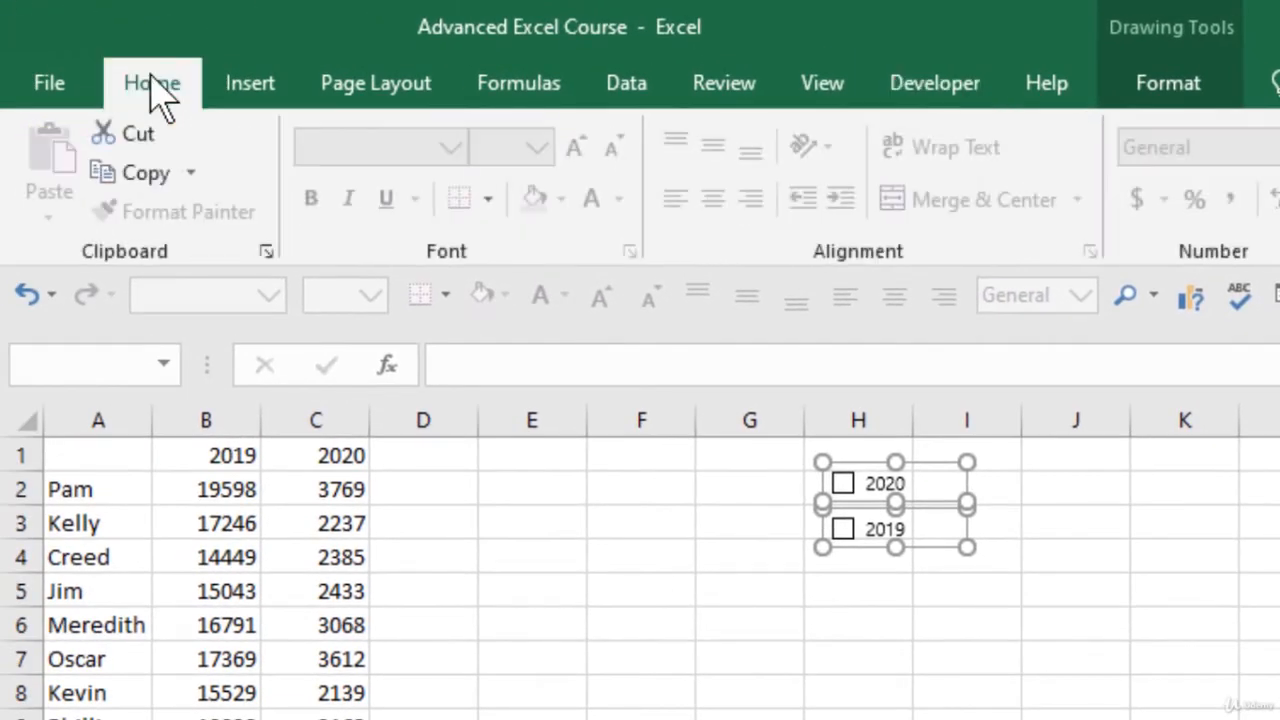
pyautogui.click(232, 76)
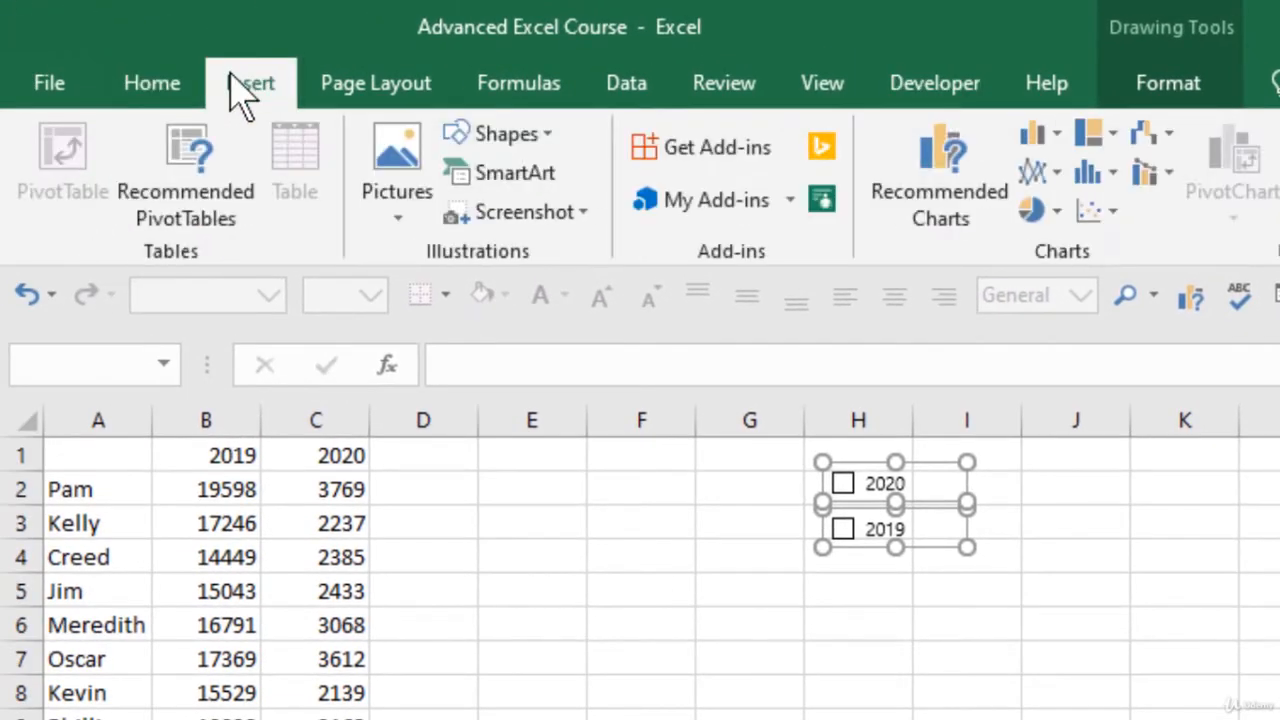
pyautogui.click(374, 86)
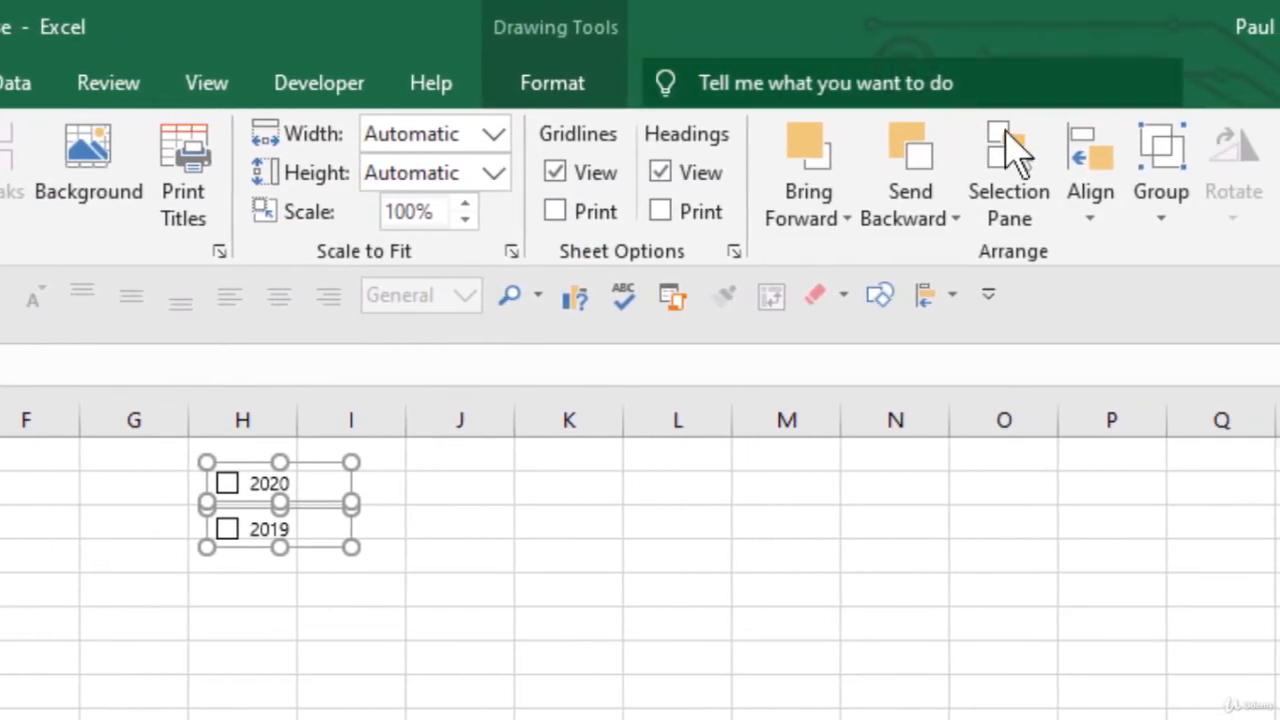
pyautogui.click(1092, 210)
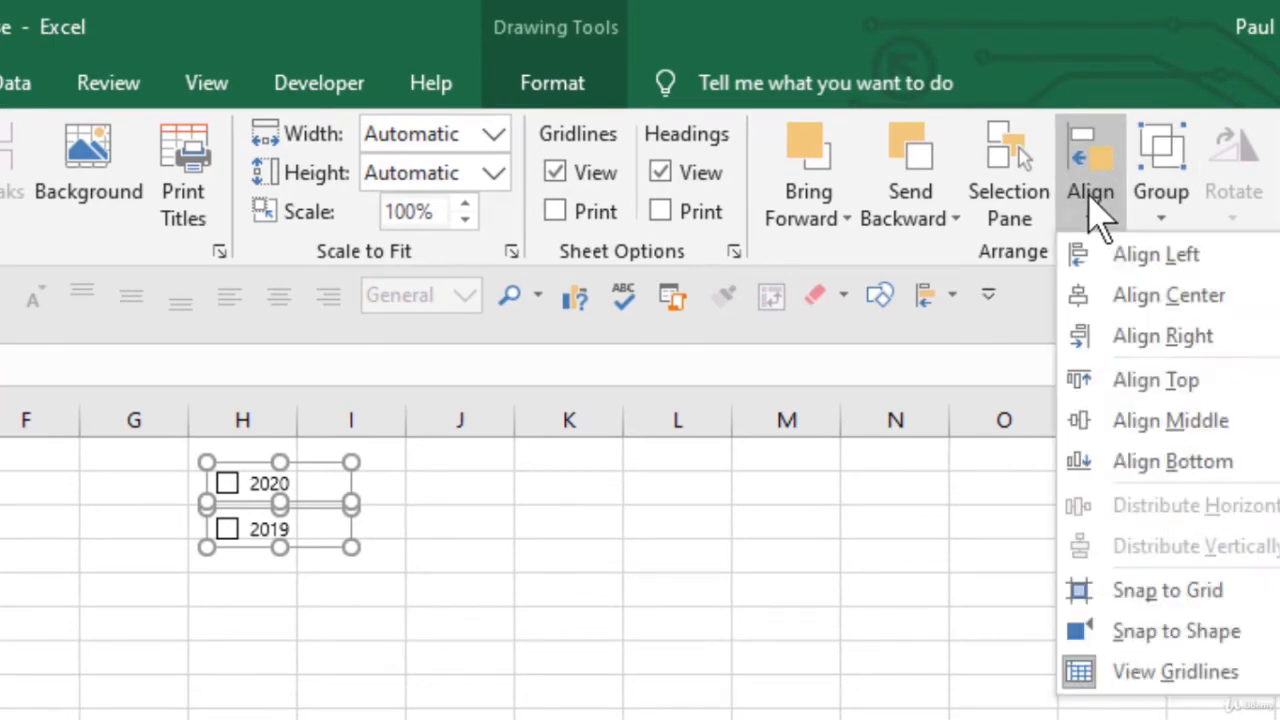
pyautogui.click(1178, 262)
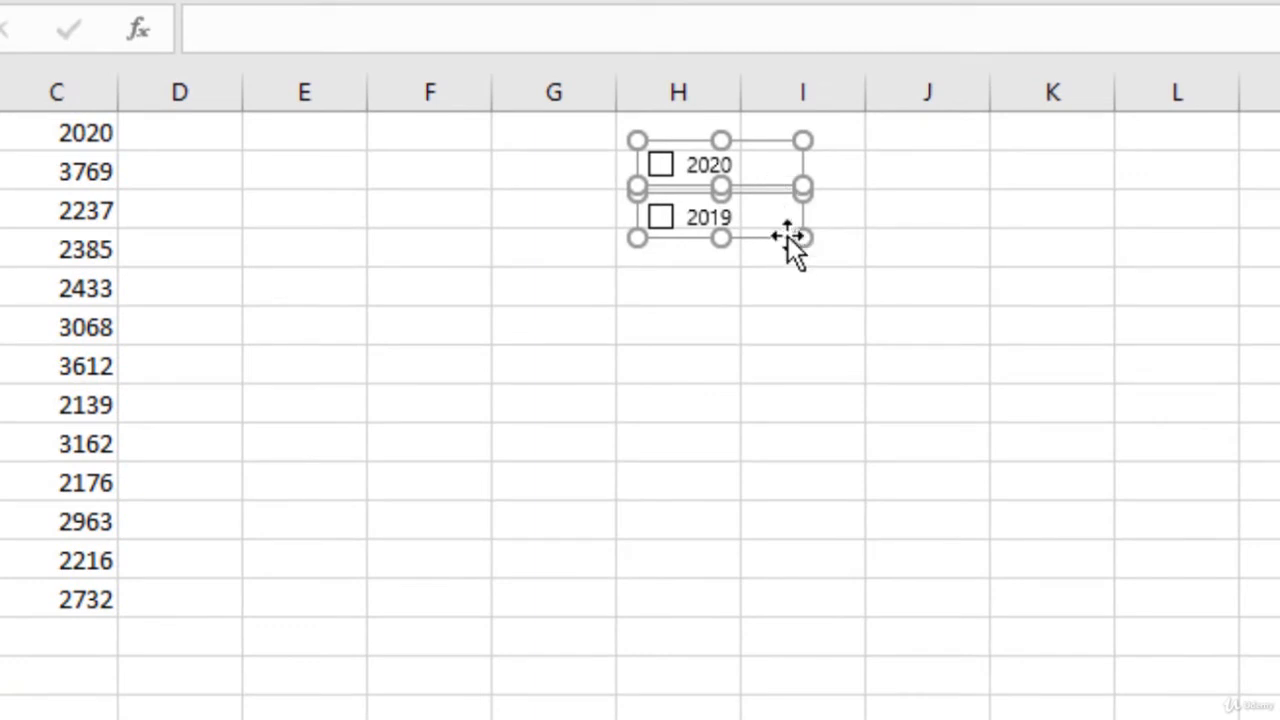
# Narrow both check boxes together so their frames end just past column H, and deselect them
pyautogui.moveTo(802, 241); pyautogui.dragTo(772, 243)
pyautogui.moveTo(760, 243); pyautogui.dragTo(760, 243)
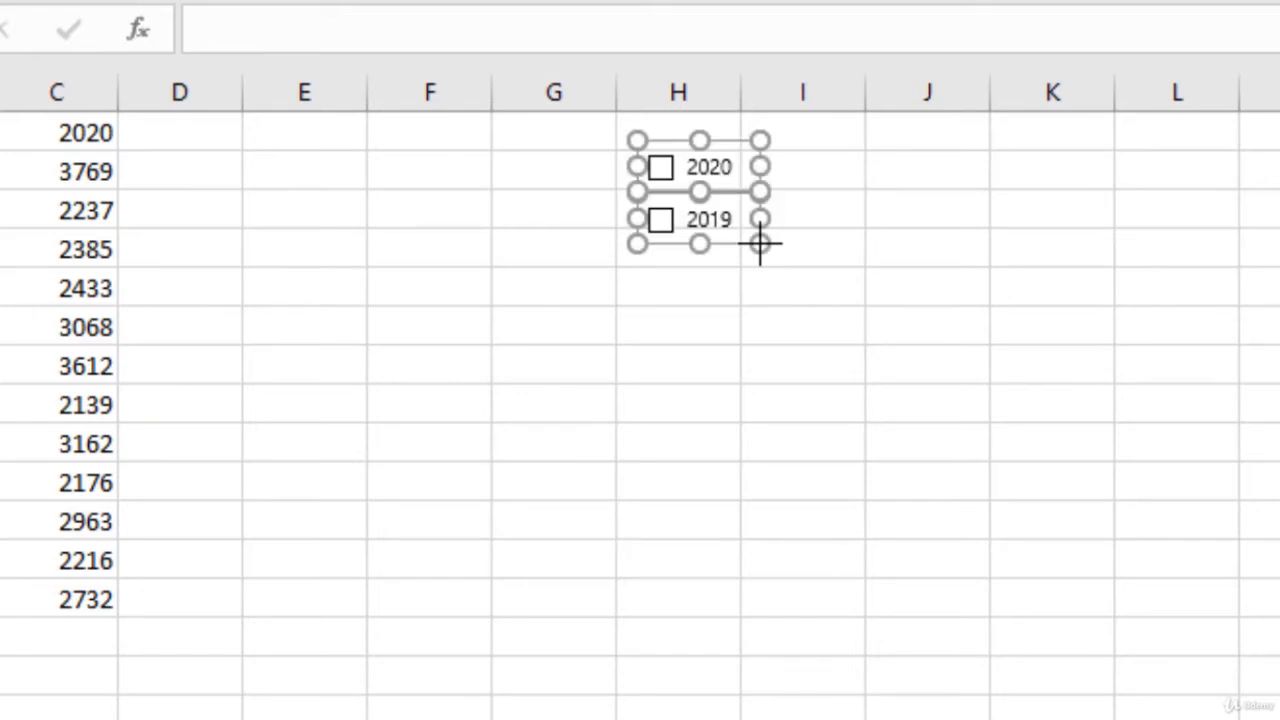
pyautogui.click(832, 243)
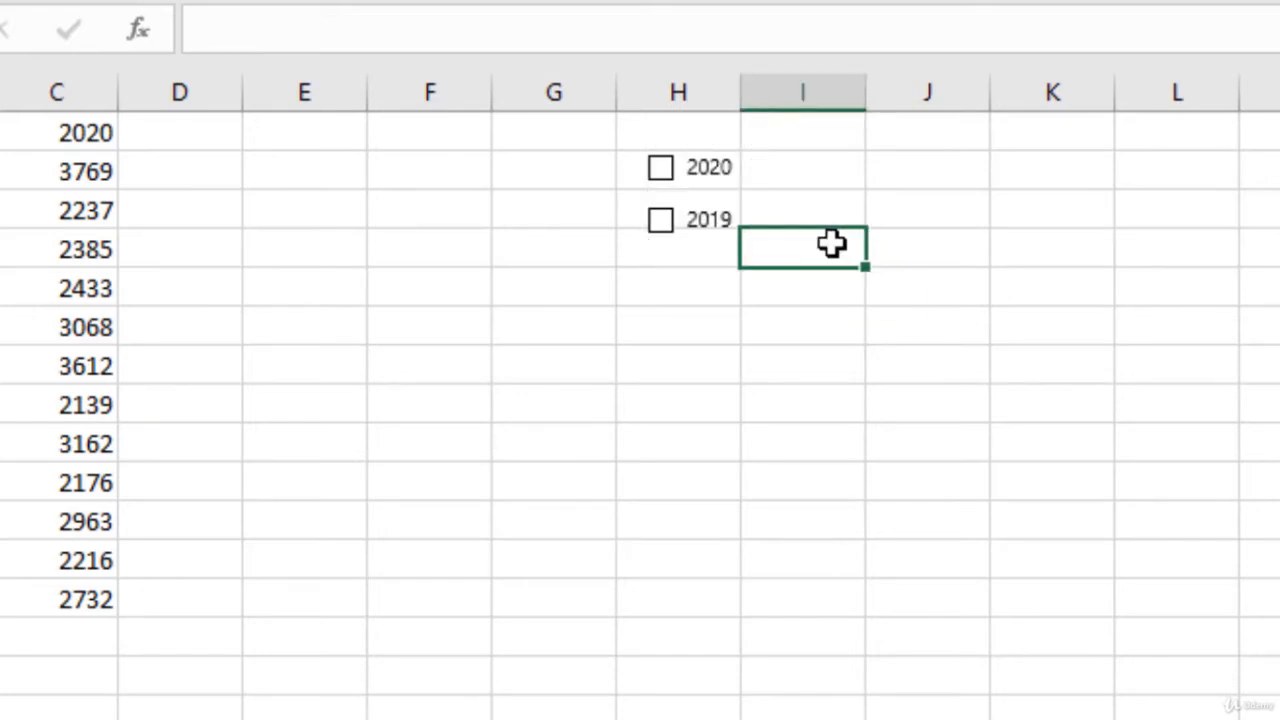
# Set the 2019 check box's cell link to $G$2 in its control format settings
pyautogui.rightClick(724, 236)
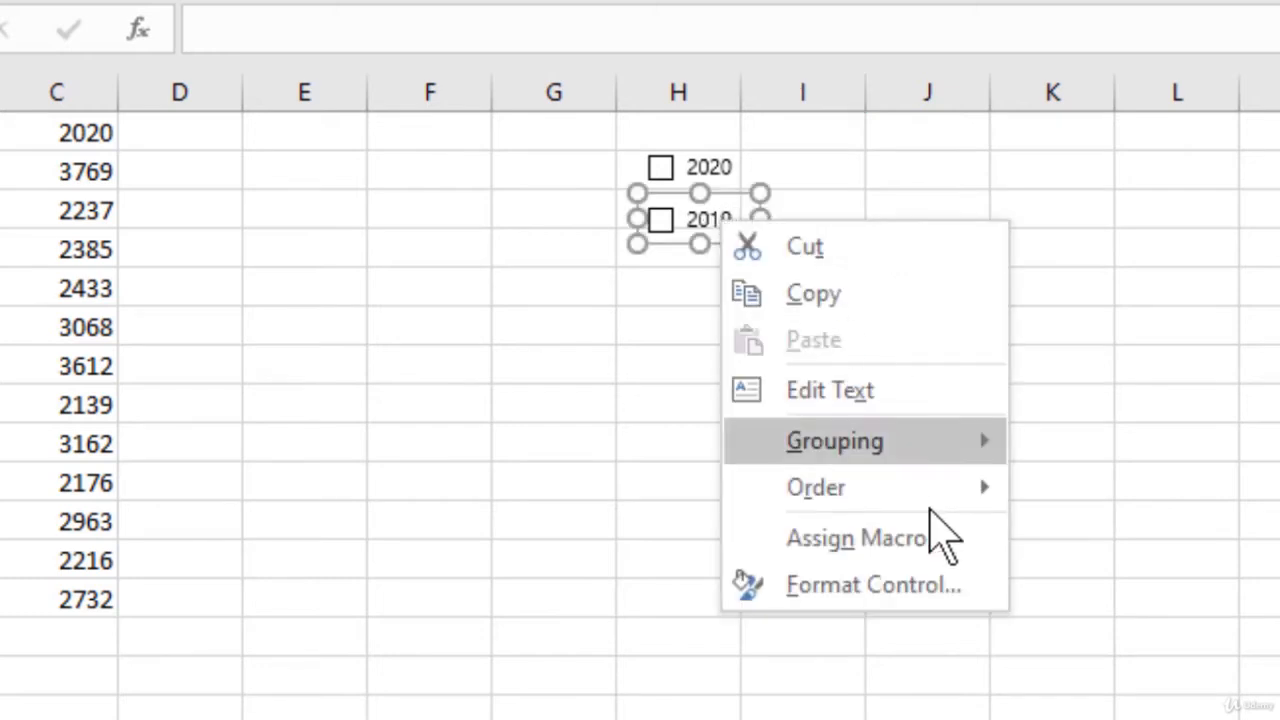
pyautogui.click(932, 597)
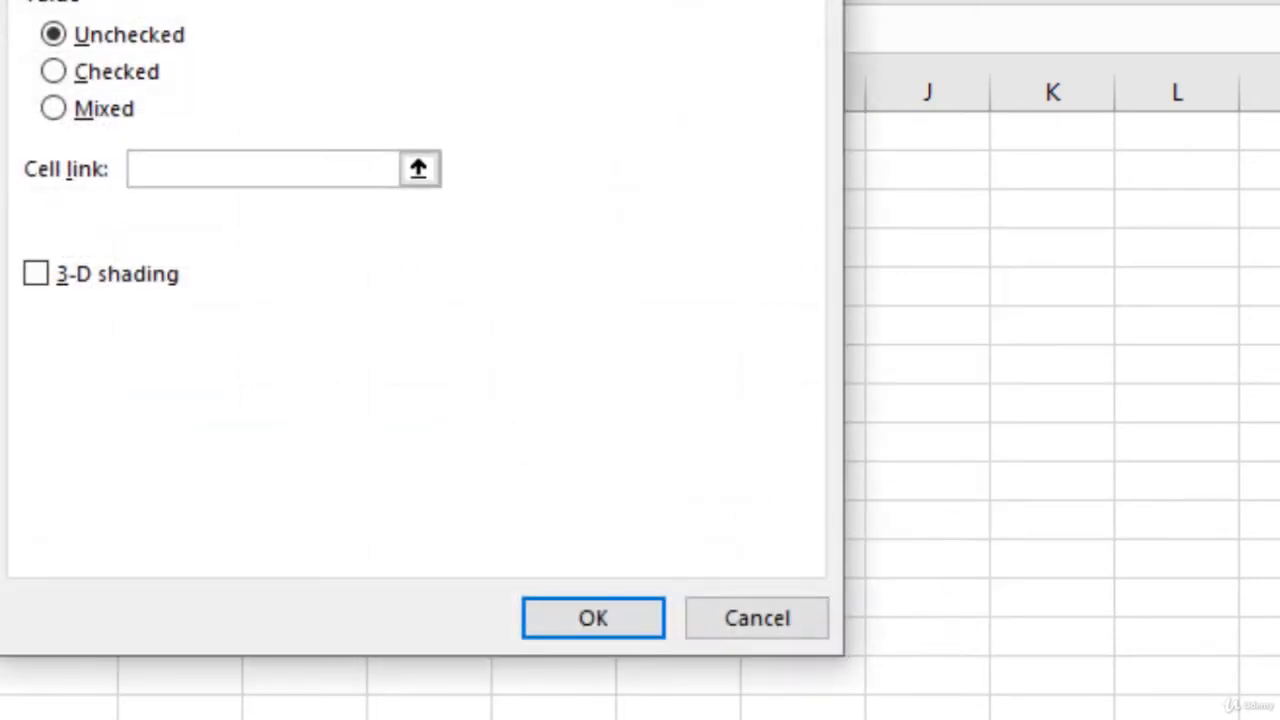
pyautogui.moveTo(420, 2); pyautogui.dragTo(1187, 2)
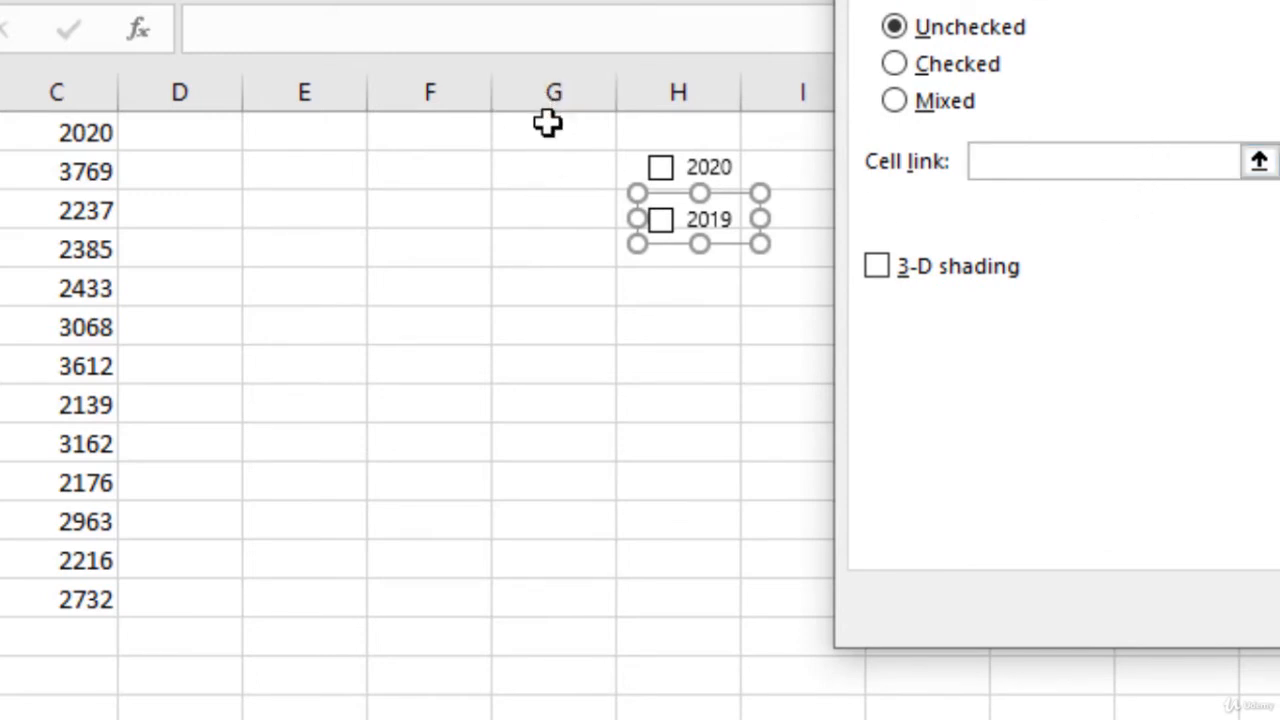
pyautogui.click(548, 167)
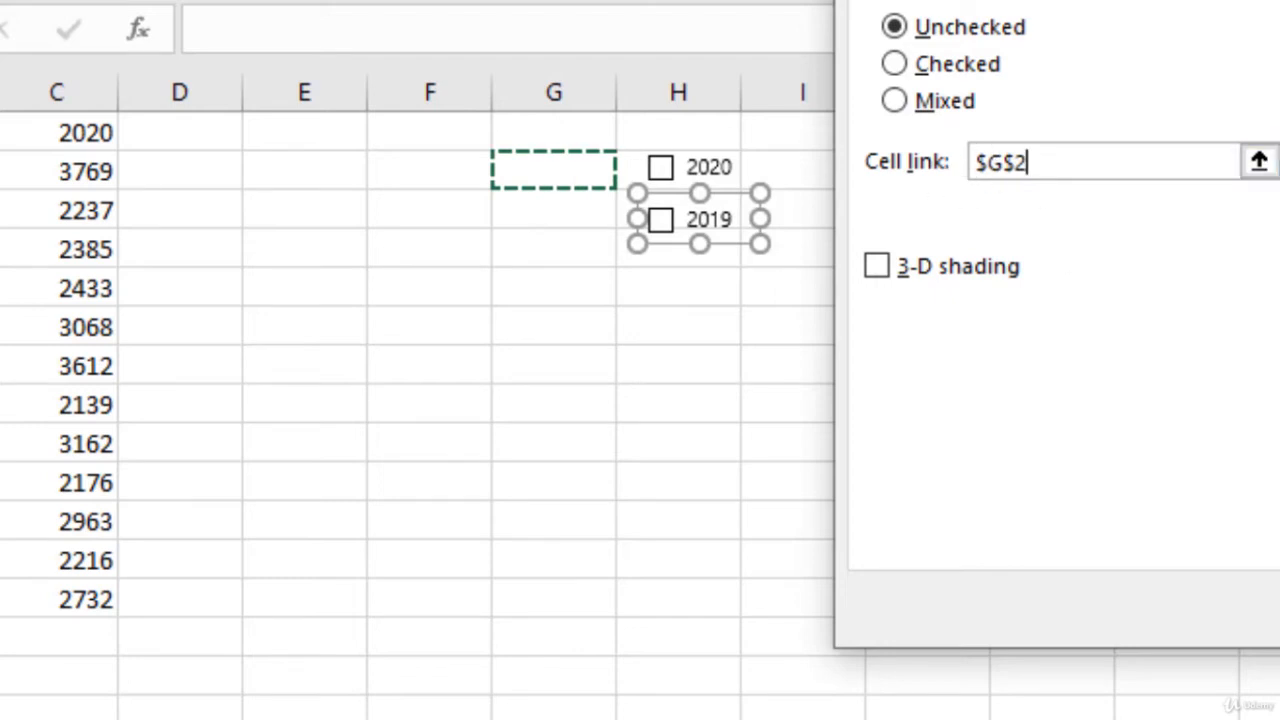
pyautogui.press('Return')
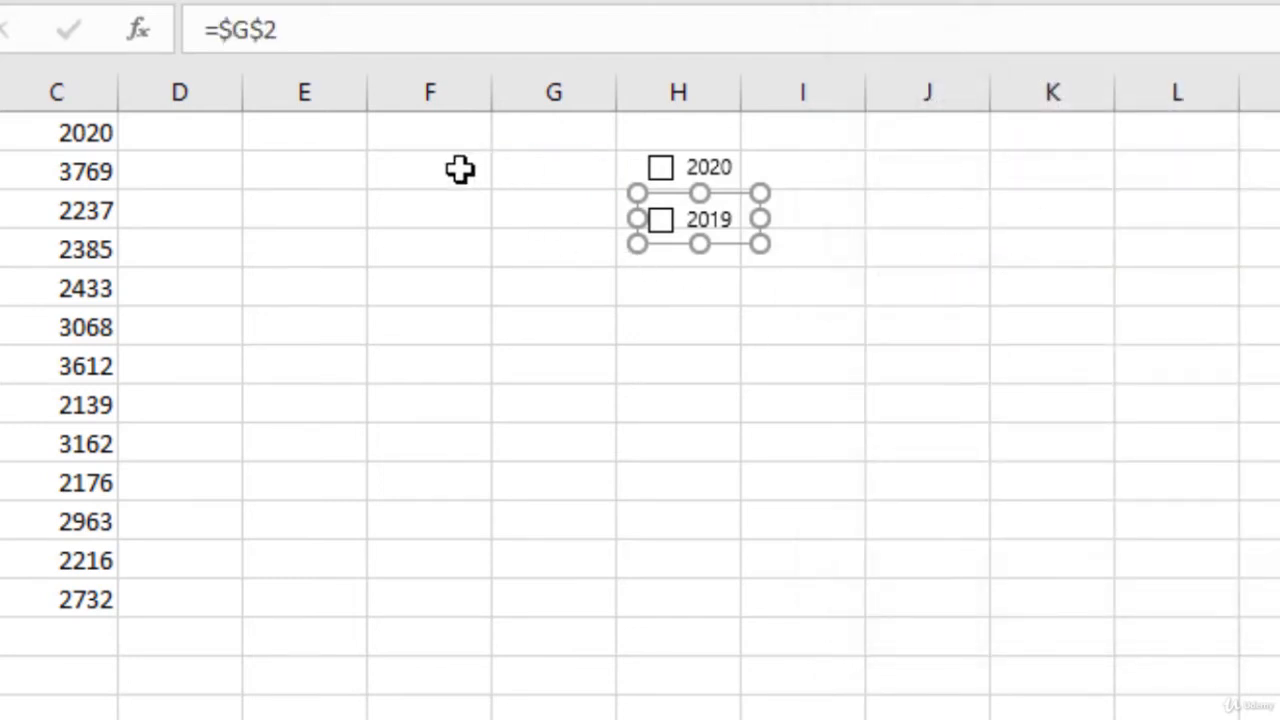
# Label the check box link cells by entering 2019 in F2 and 2020 in F1
pyautogui.click(432, 170)
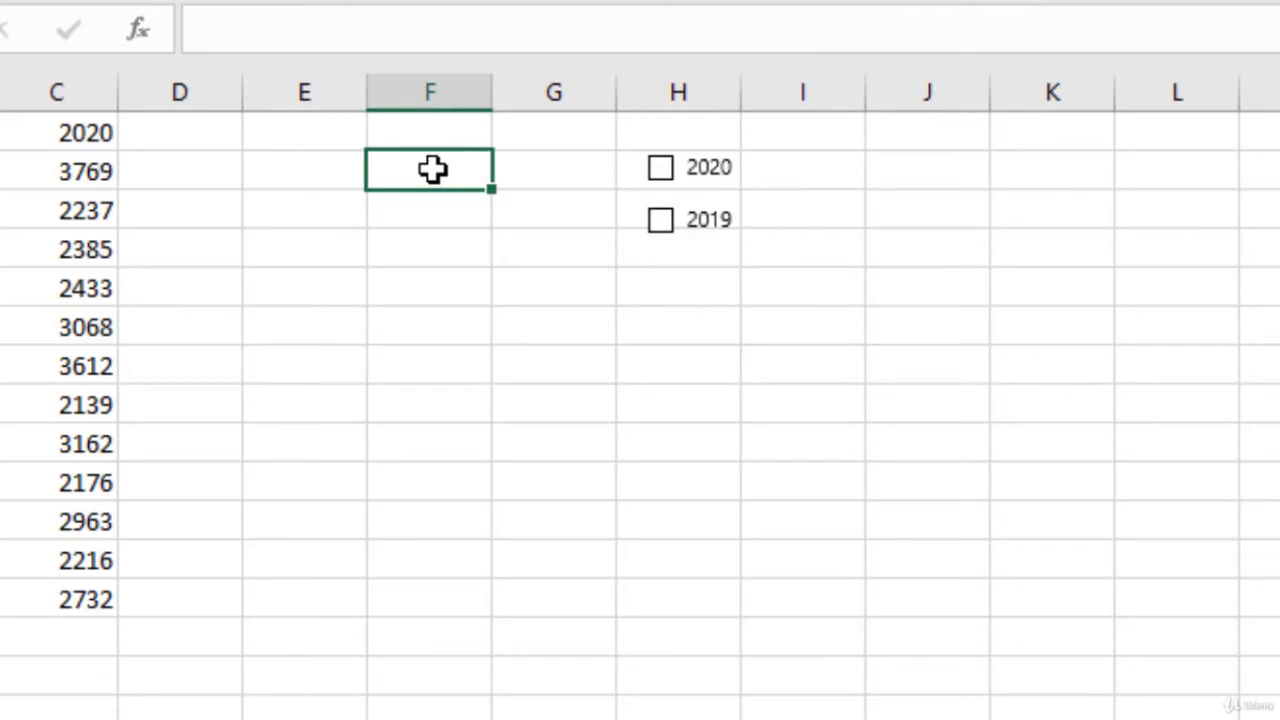
pyautogui.write('2019')
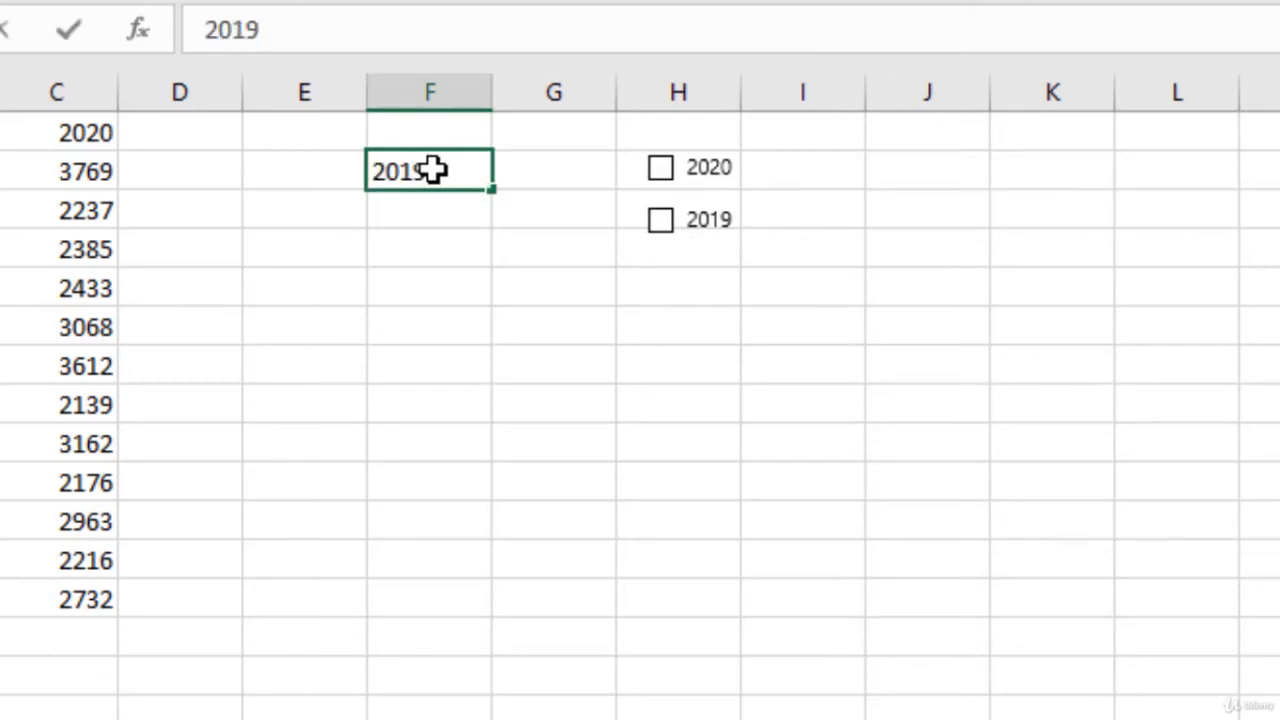
pyautogui.press('Up')
pyautogui.write('2020')
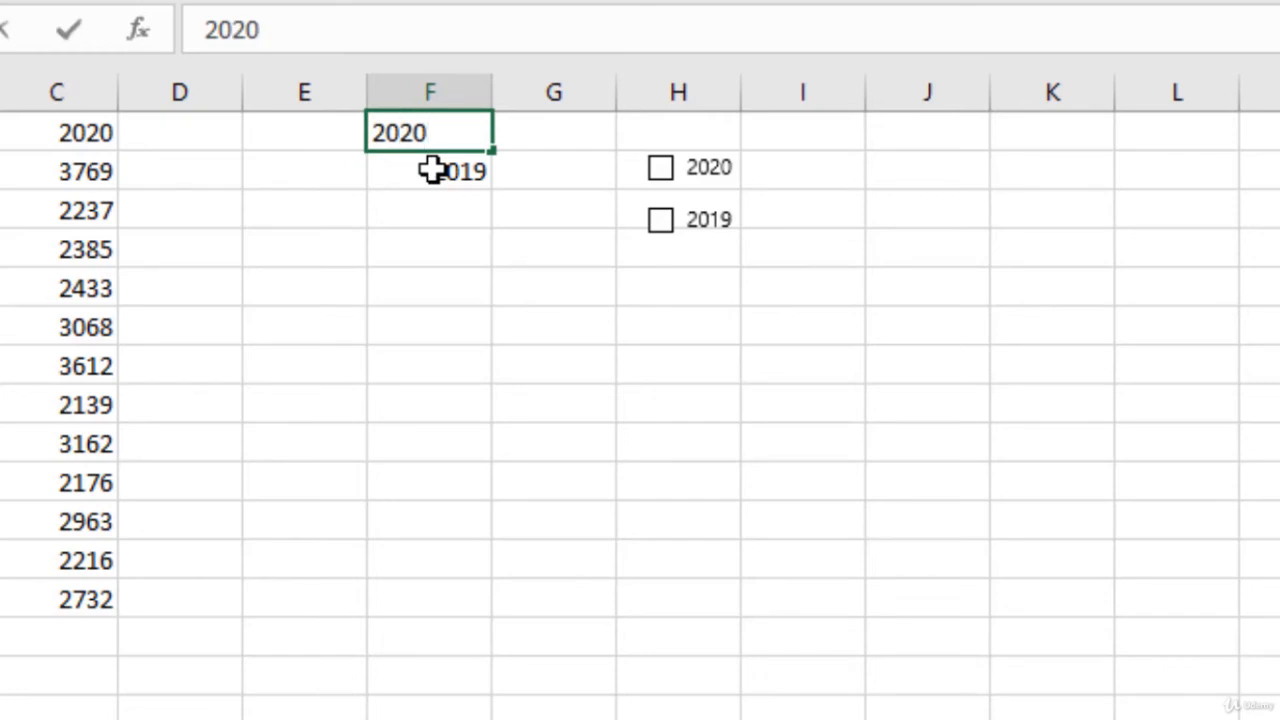
pyautogui.press('Tab')
pyautogui.click(554, 288)
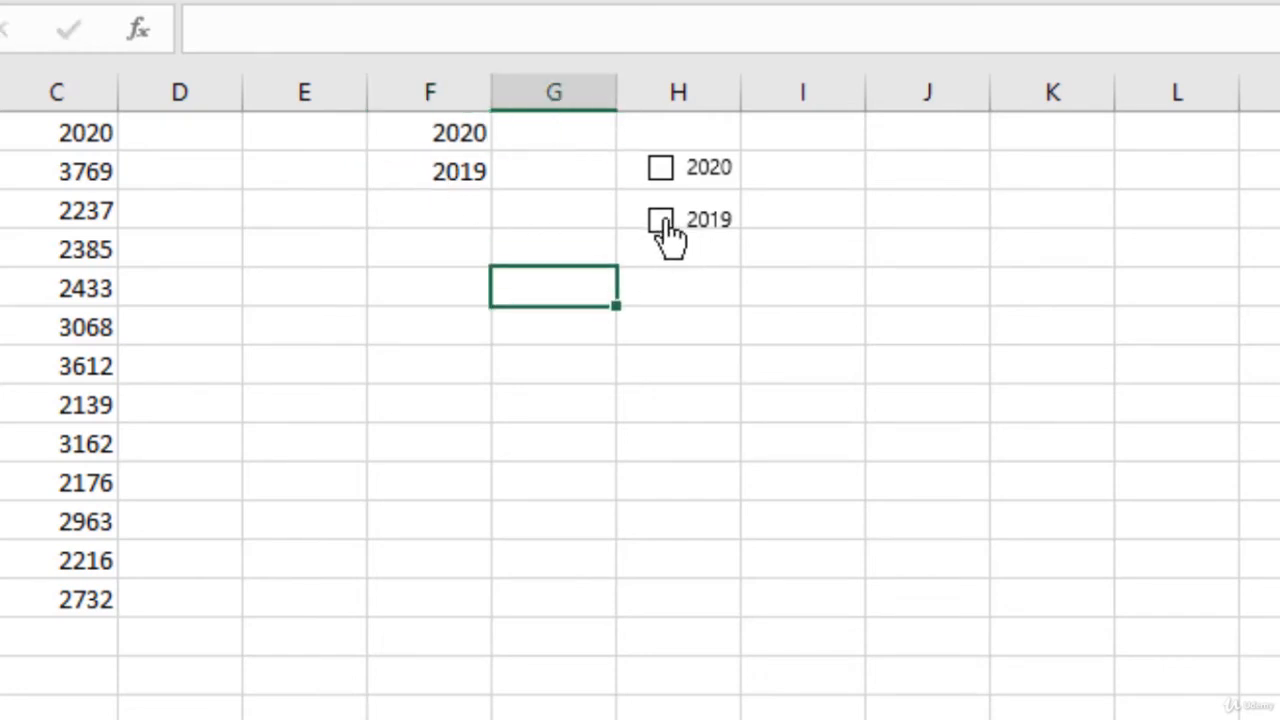
# Tick the 2019 check box and set the 2020 check box's cell link to $G$1 in its control format settings
pyautogui.click(663, 228)
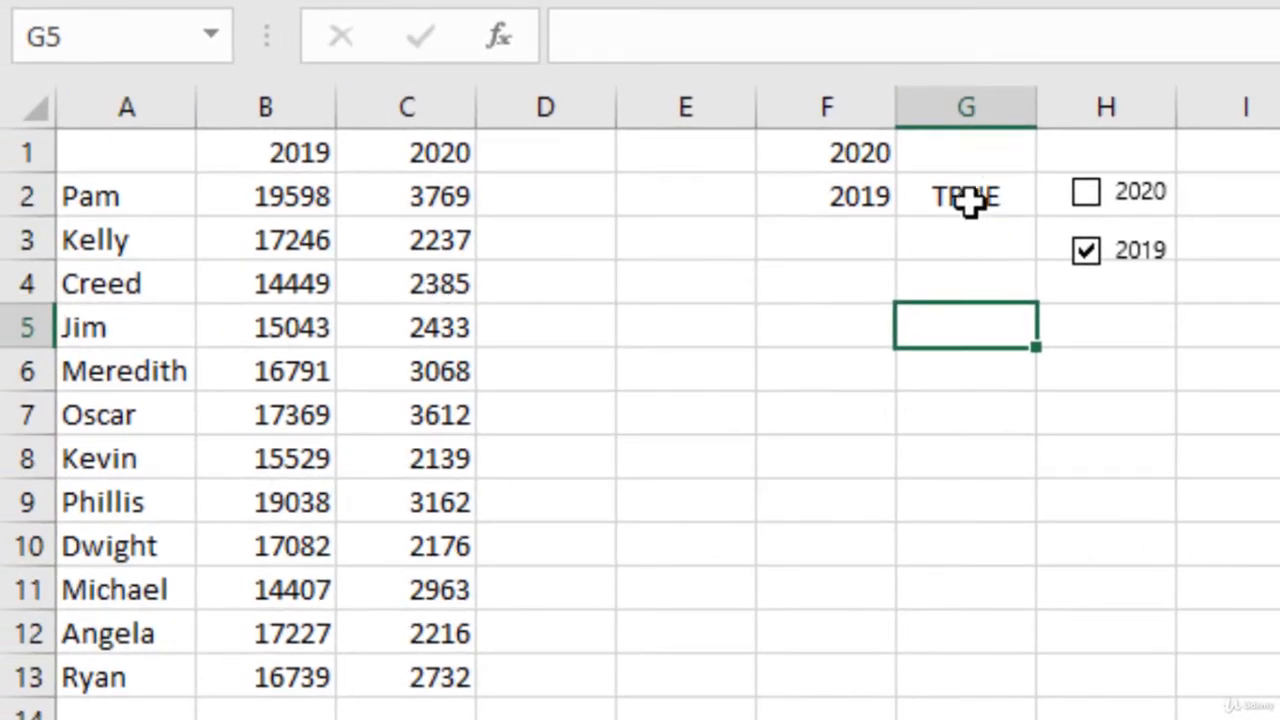
pyautogui.keyDown('ctrl'); pyautogui.click(1150, 213); pyautogui.keyUp('ctrl')
pyautogui.rightClick(1150, 213)
pyautogui.click(1233, 612)
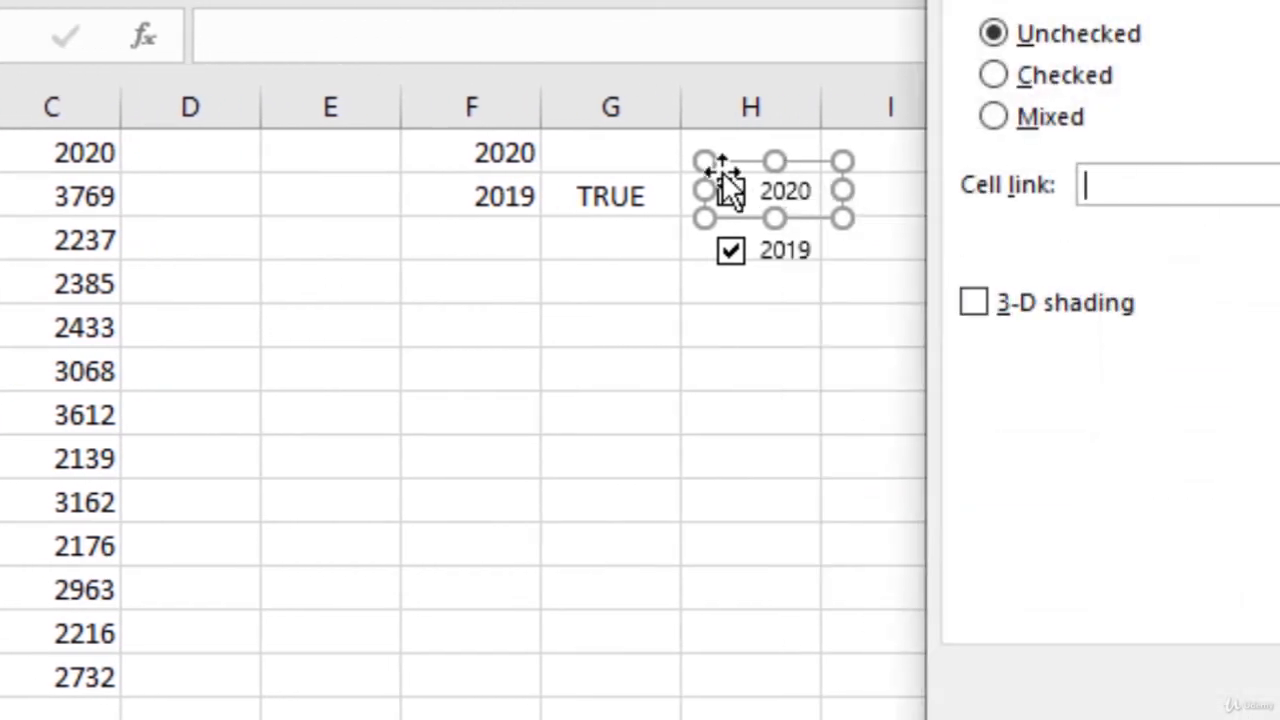
pyautogui.click(603, 147)
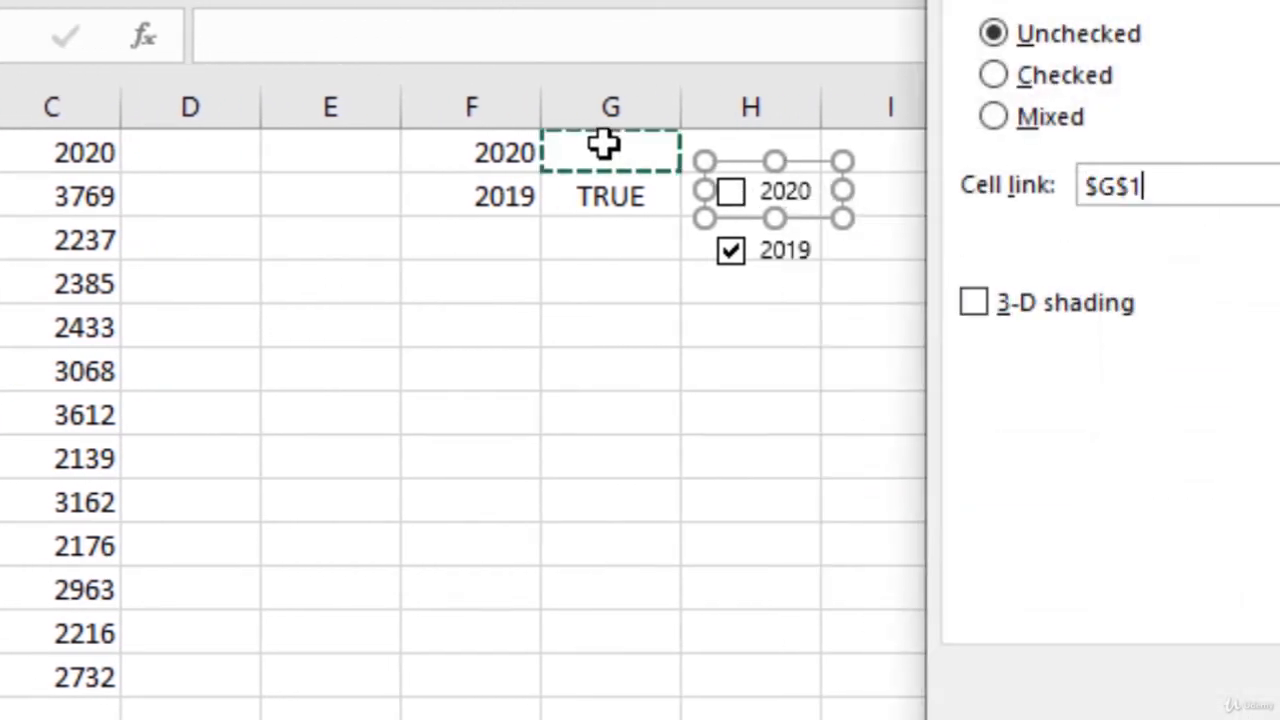
pyautogui.press('Return')
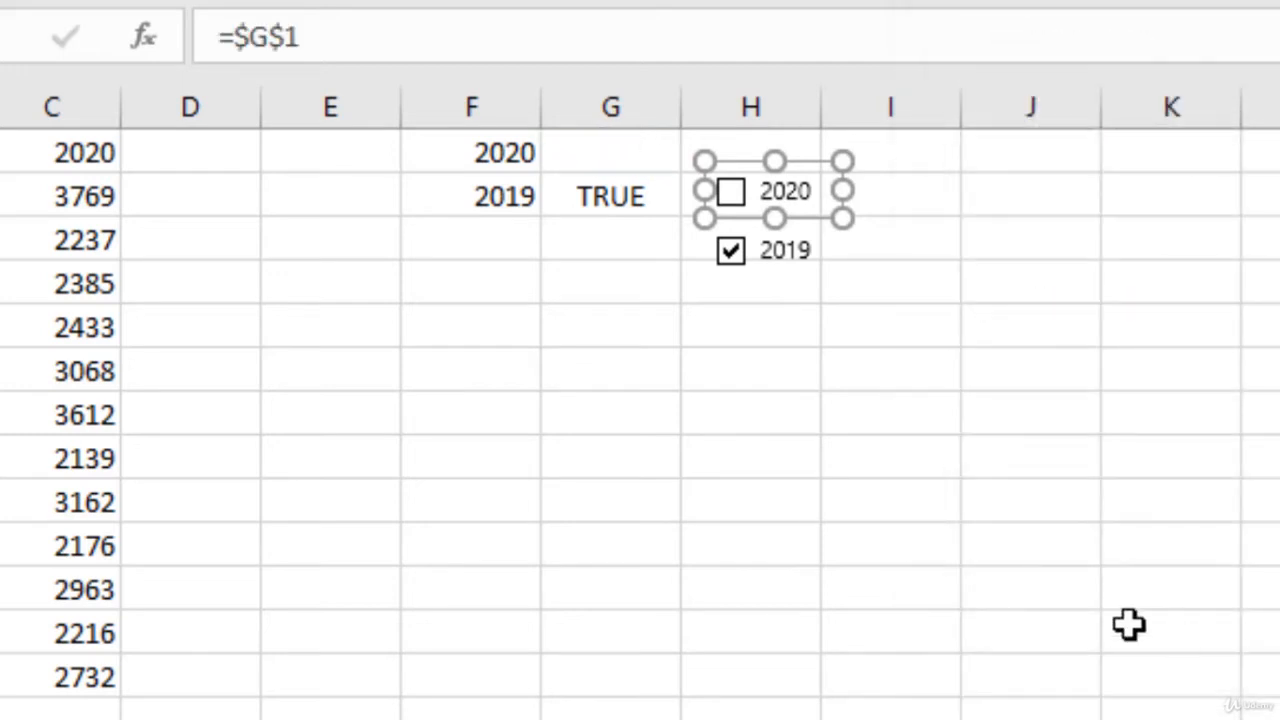
pyautogui.click(883, 471)
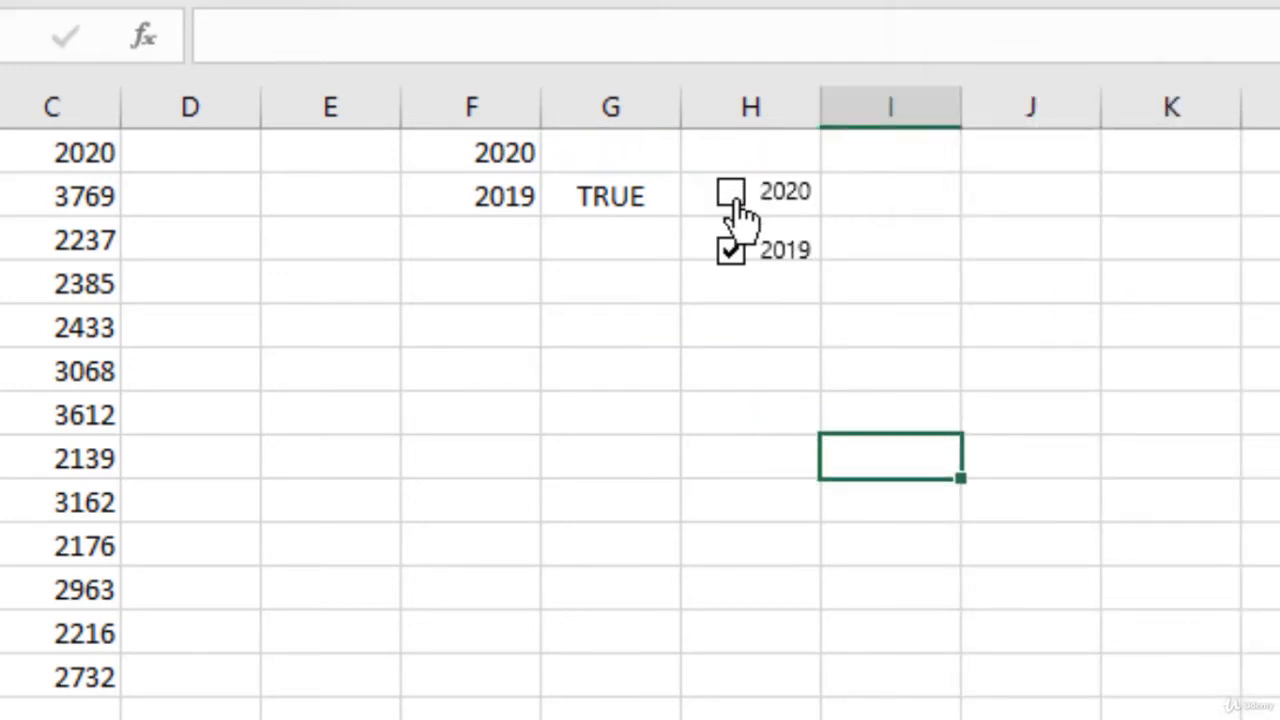
# Test both linked check boxes by ticking 2020 and toggling 2019, and leave both cleared
pyautogui.click(738, 200)
pyautogui.click(643, 401)
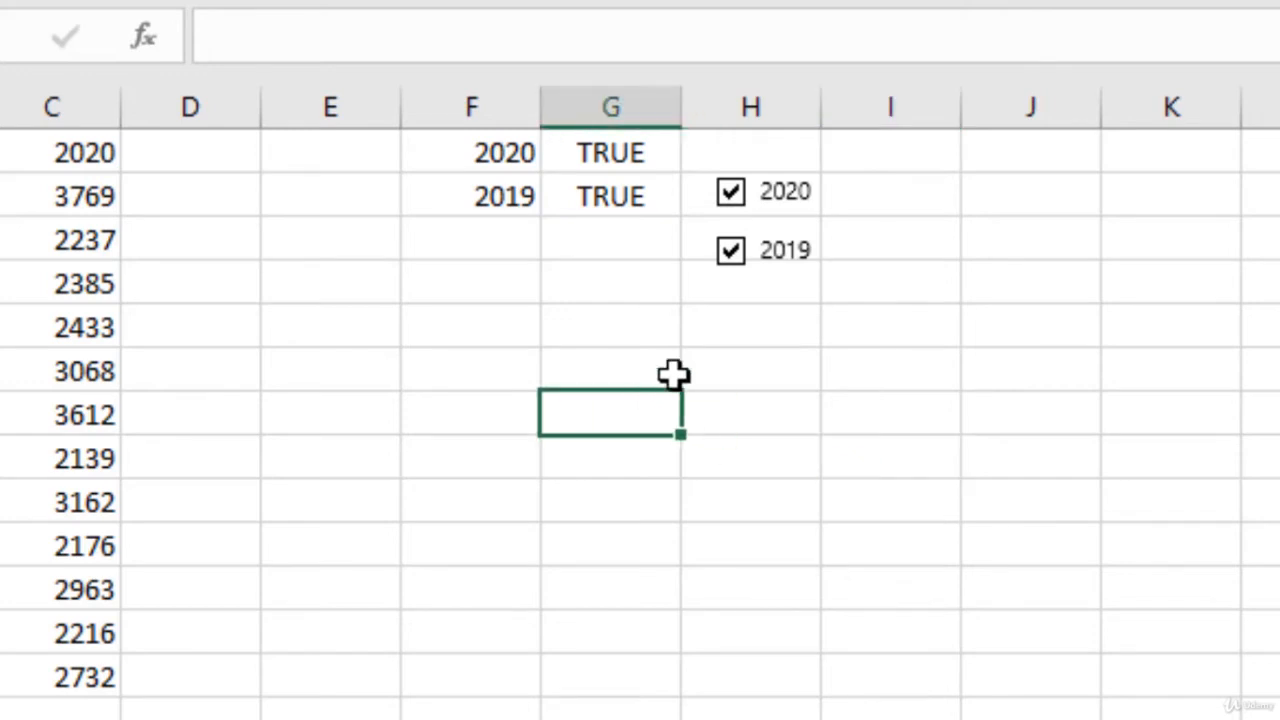
pyautogui.click(736, 254)
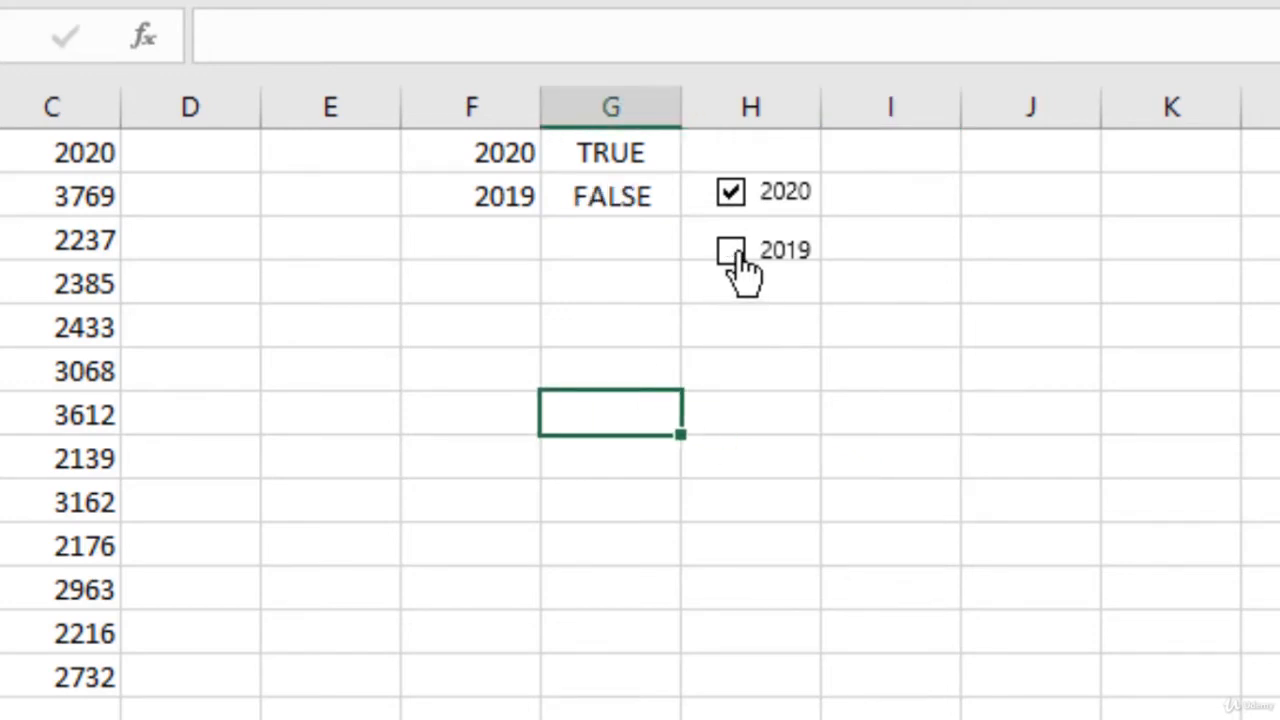
pyautogui.click(738, 262)
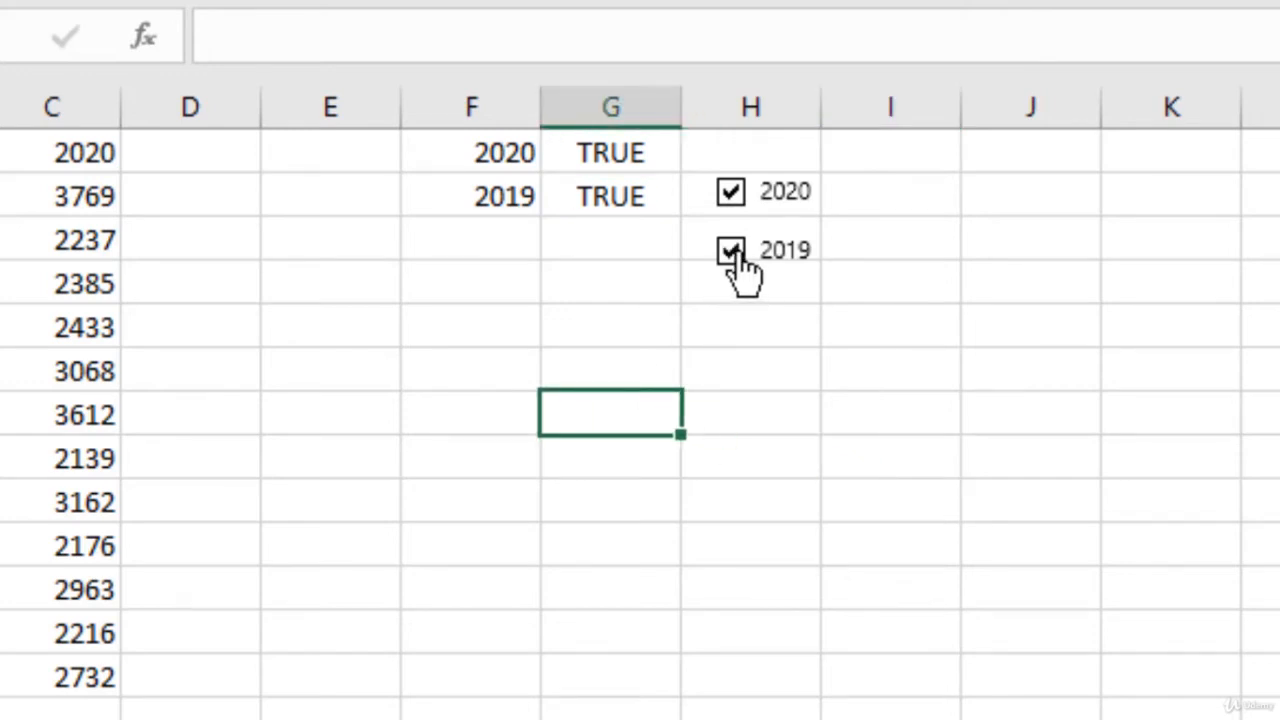
pyautogui.click(983, 366)
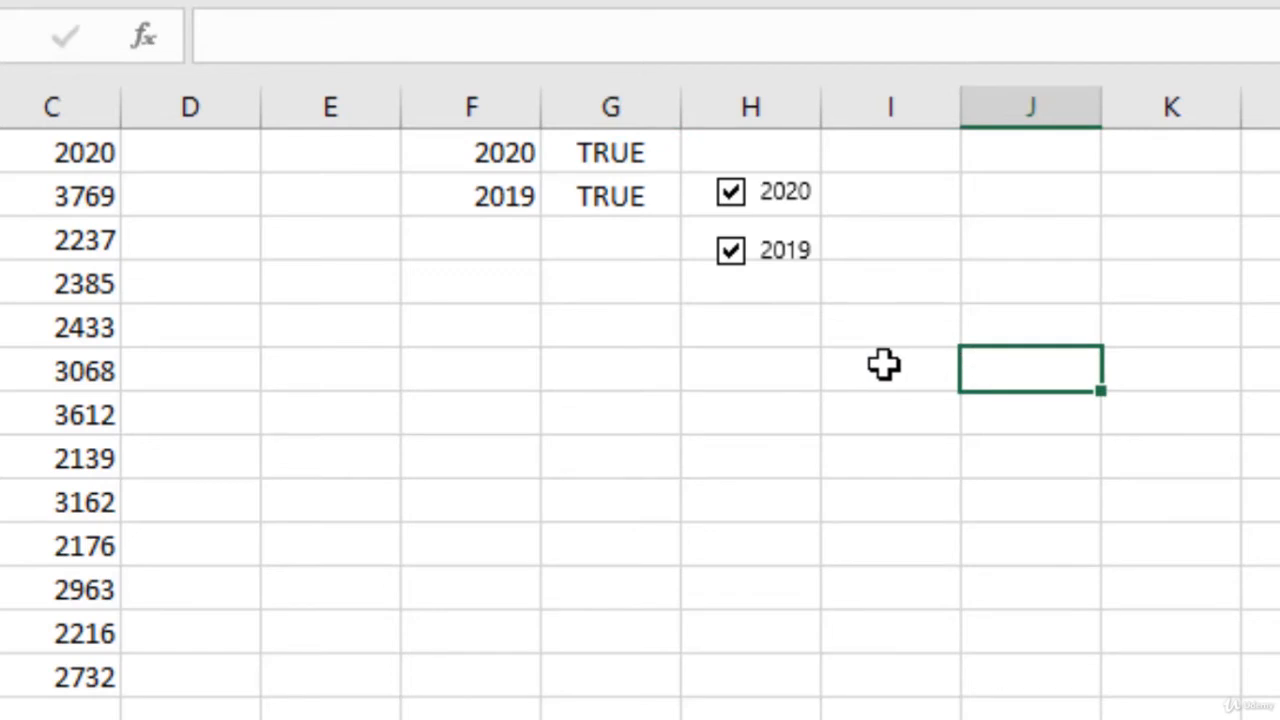
pyautogui.click(743, 212)
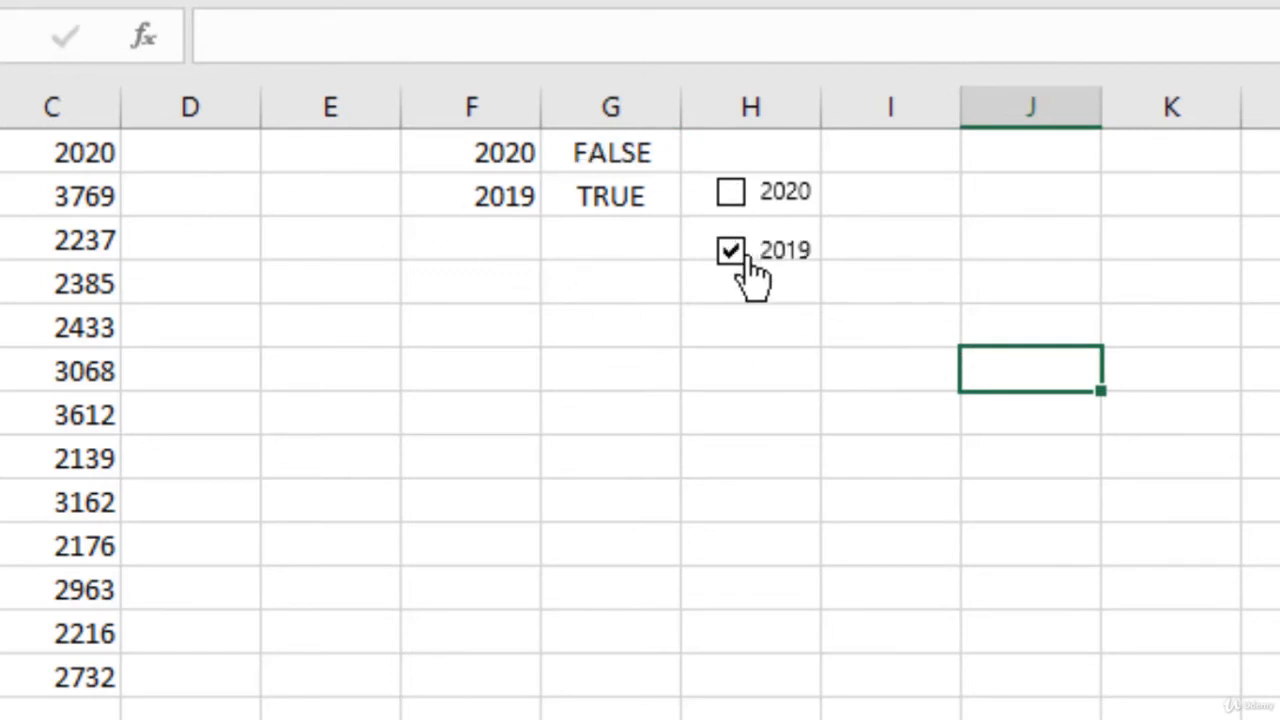
pyautogui.click(741, 252)
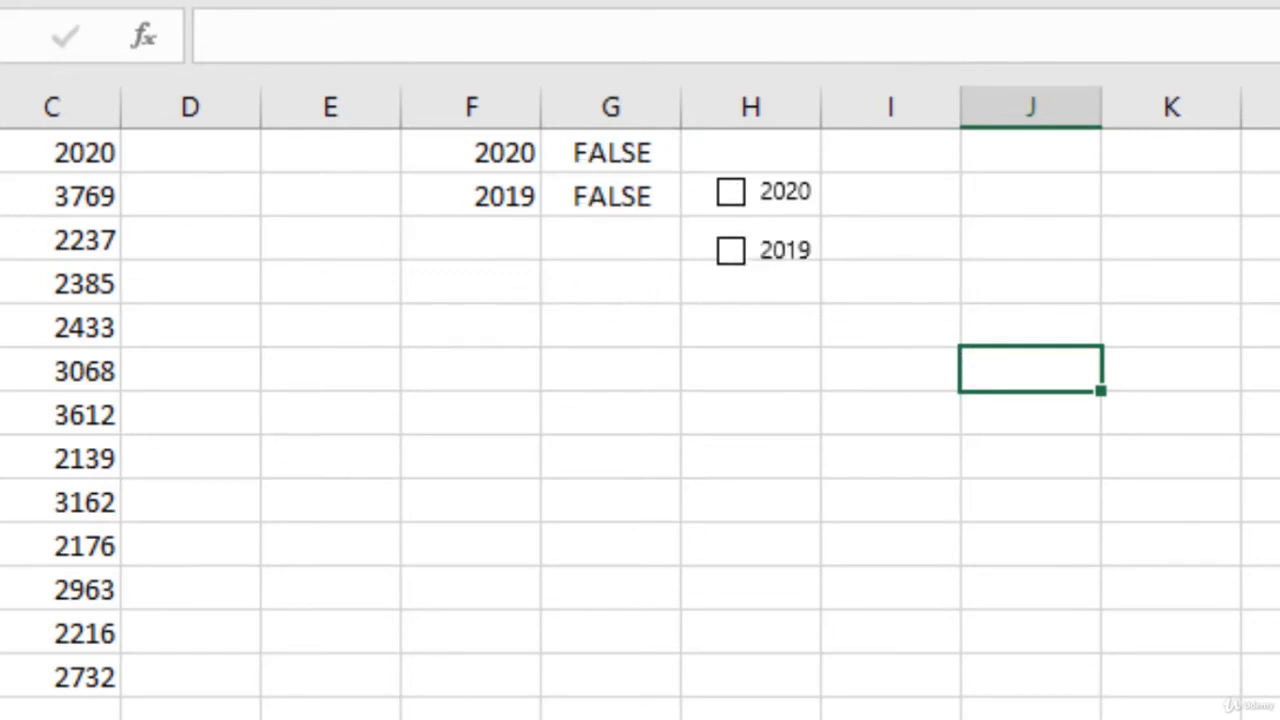
# Wrap the SUMIFS formula in B2 in an IF function with the absolute reference $G$2 as its logical test
pyautogui.click(277, 163)
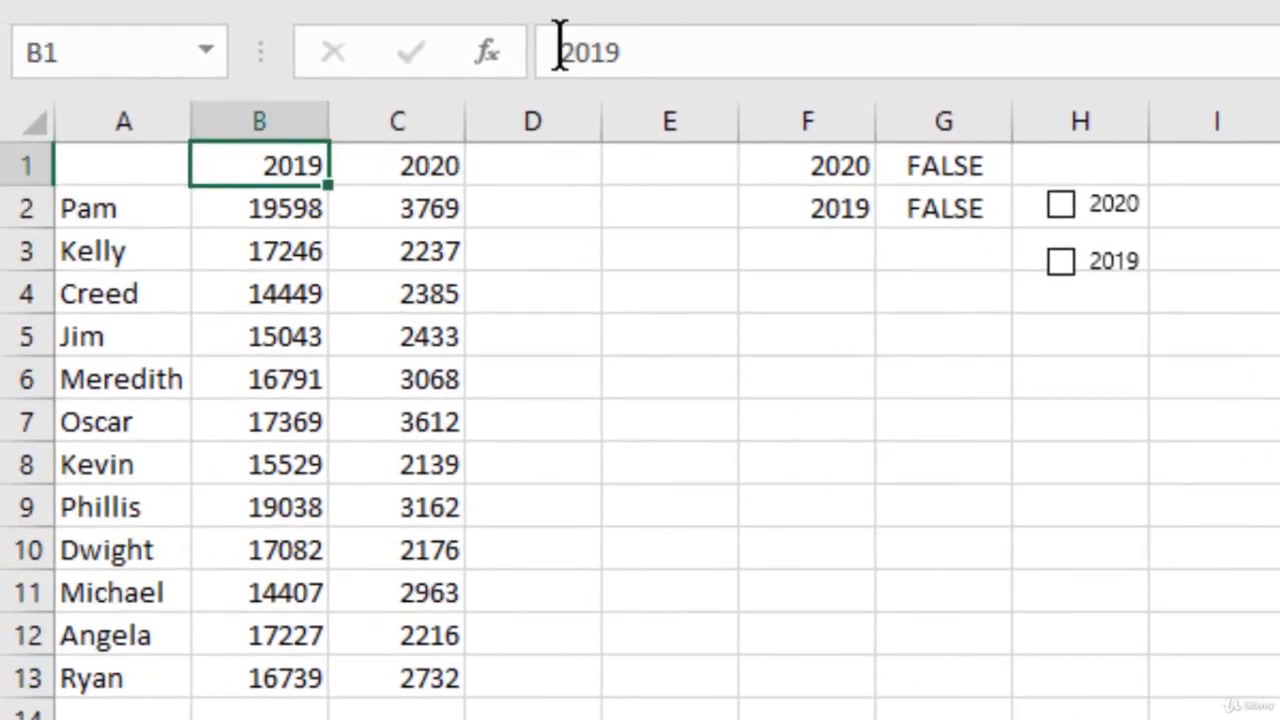
pyautogui.click(288, 208)
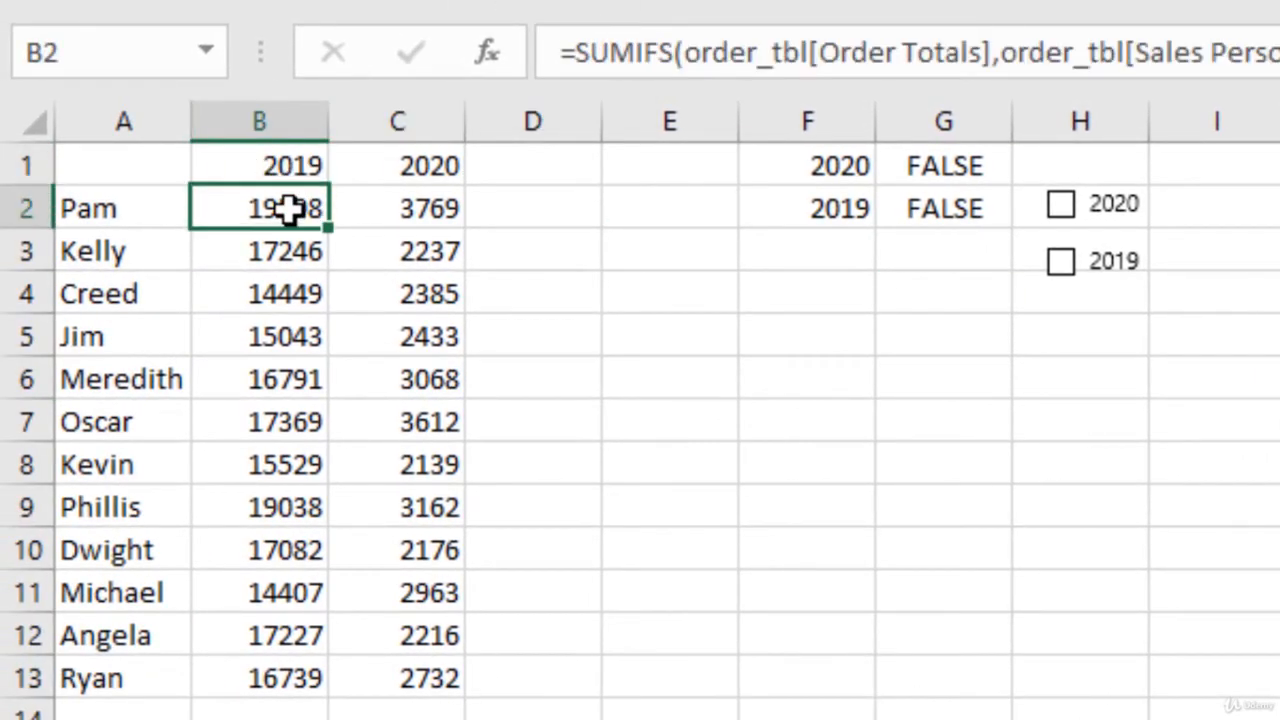
pyautogui.click(576, 50)
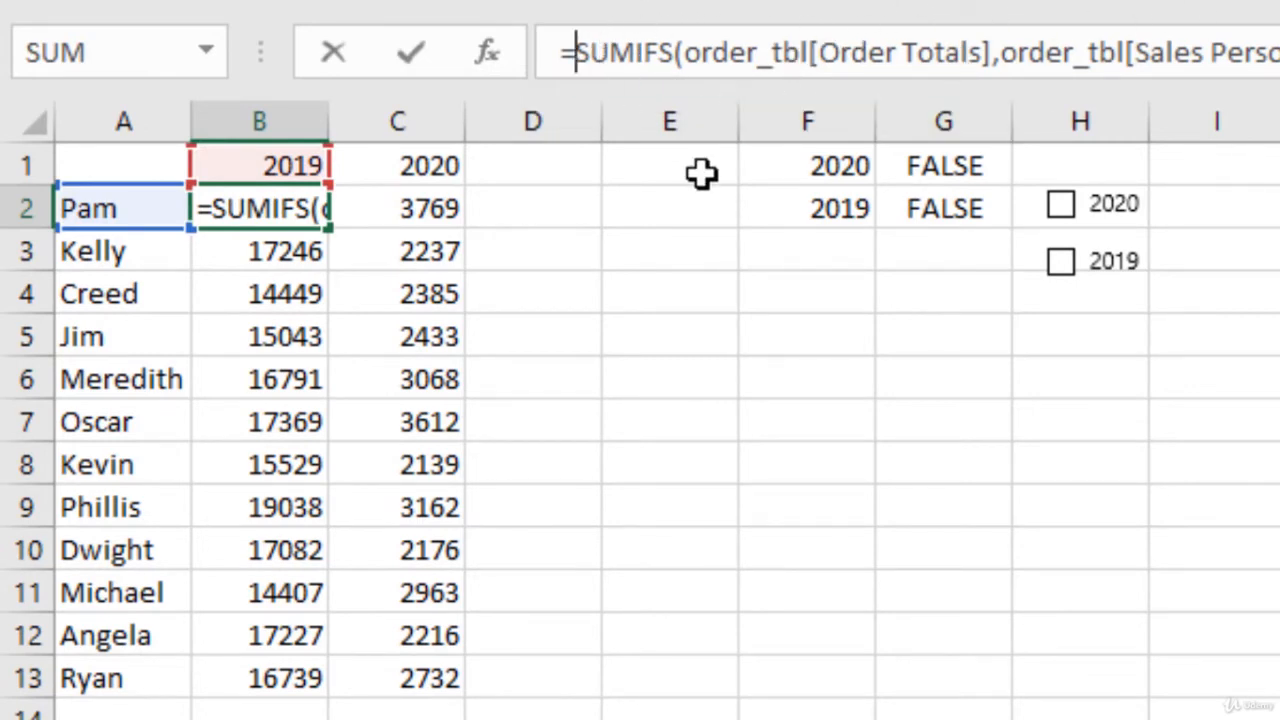
pyautogui.write('if')
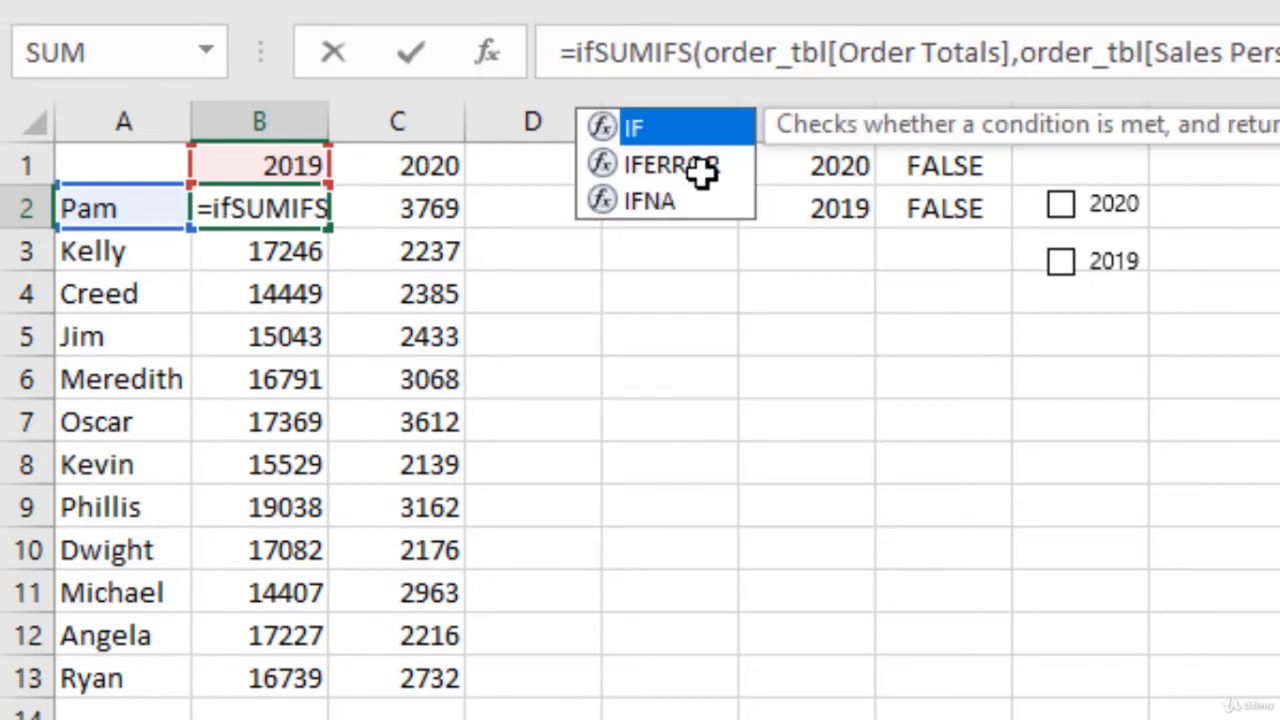
pyautogui.press('Tab')
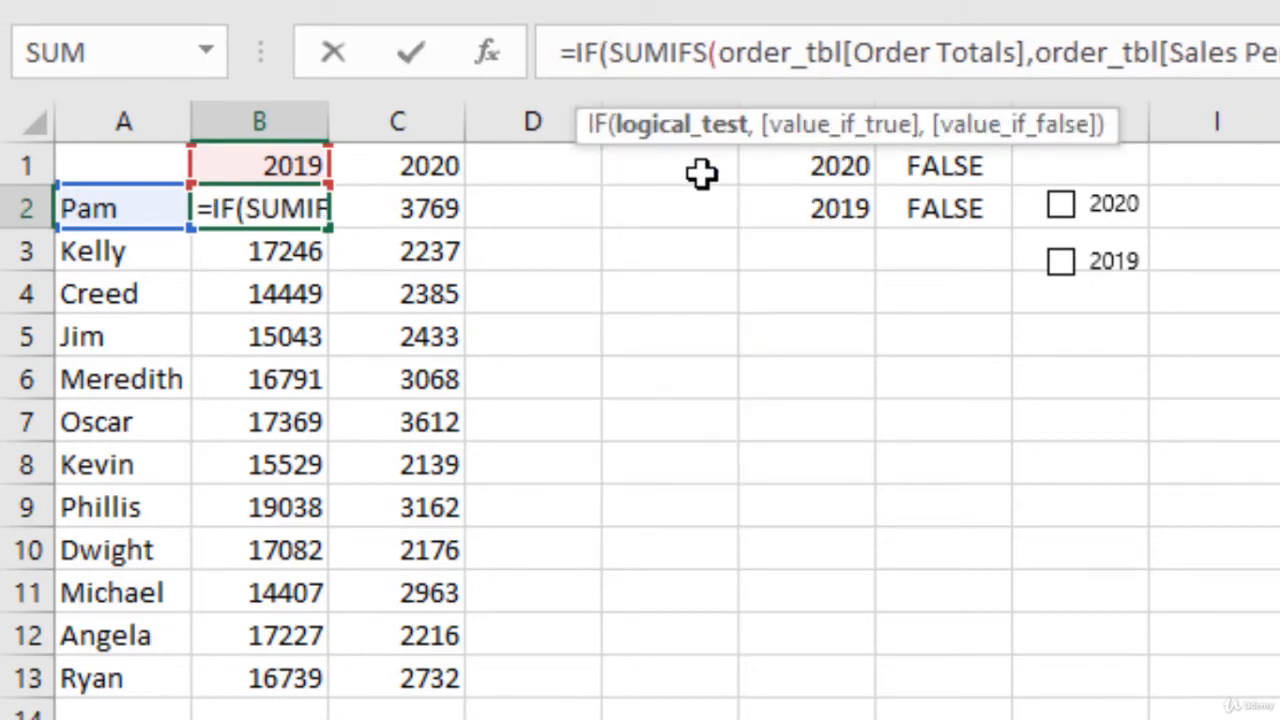
pyautogui.click(972, 212)
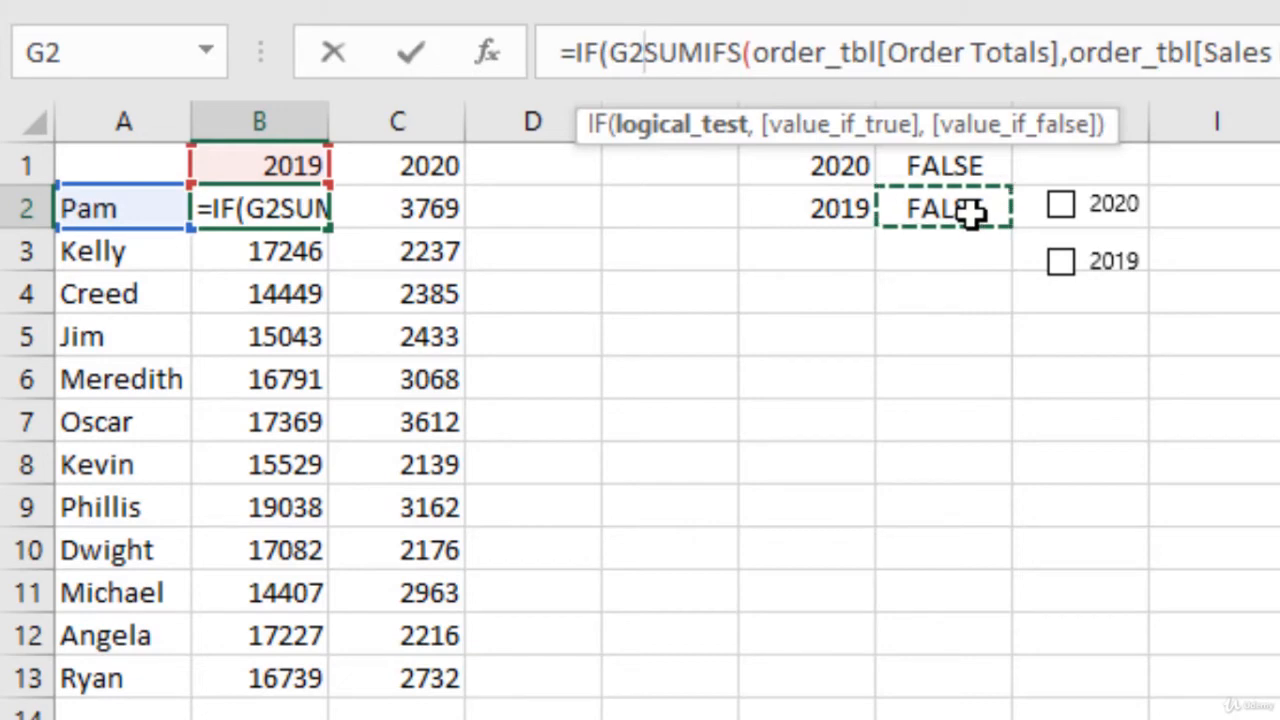
pyautogui.write(',')
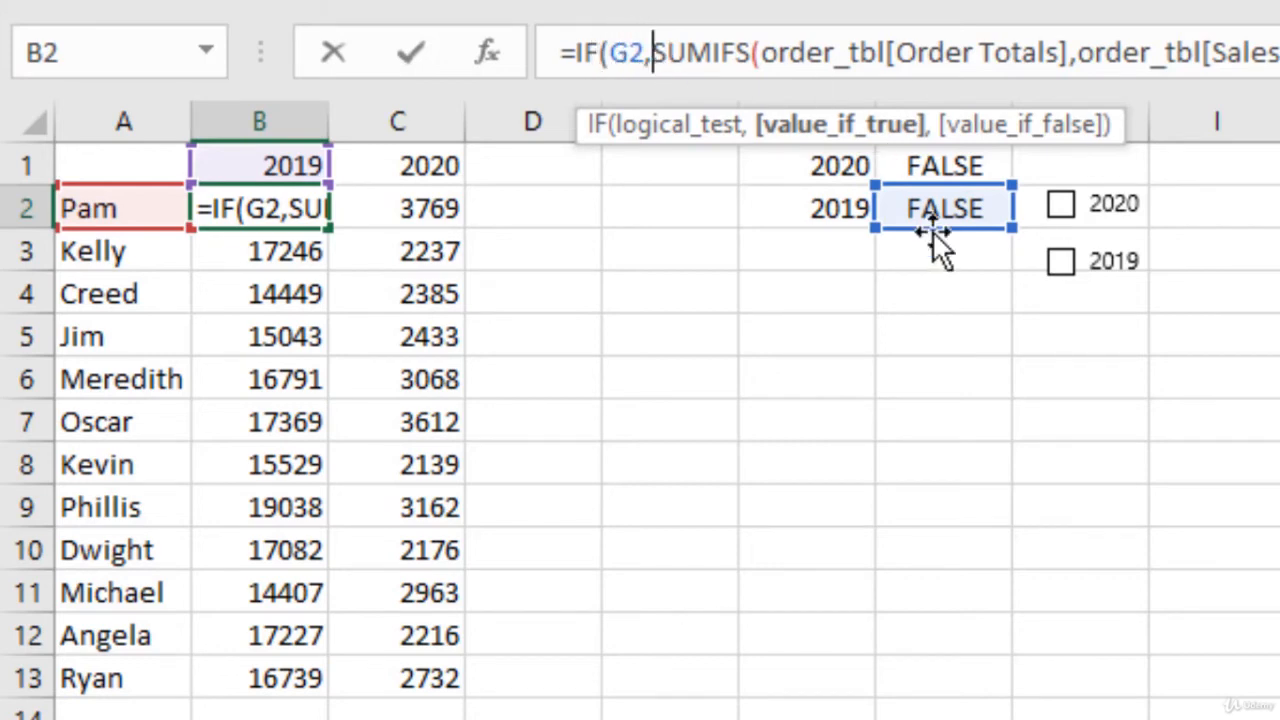
pyautogui.click(628, 52)
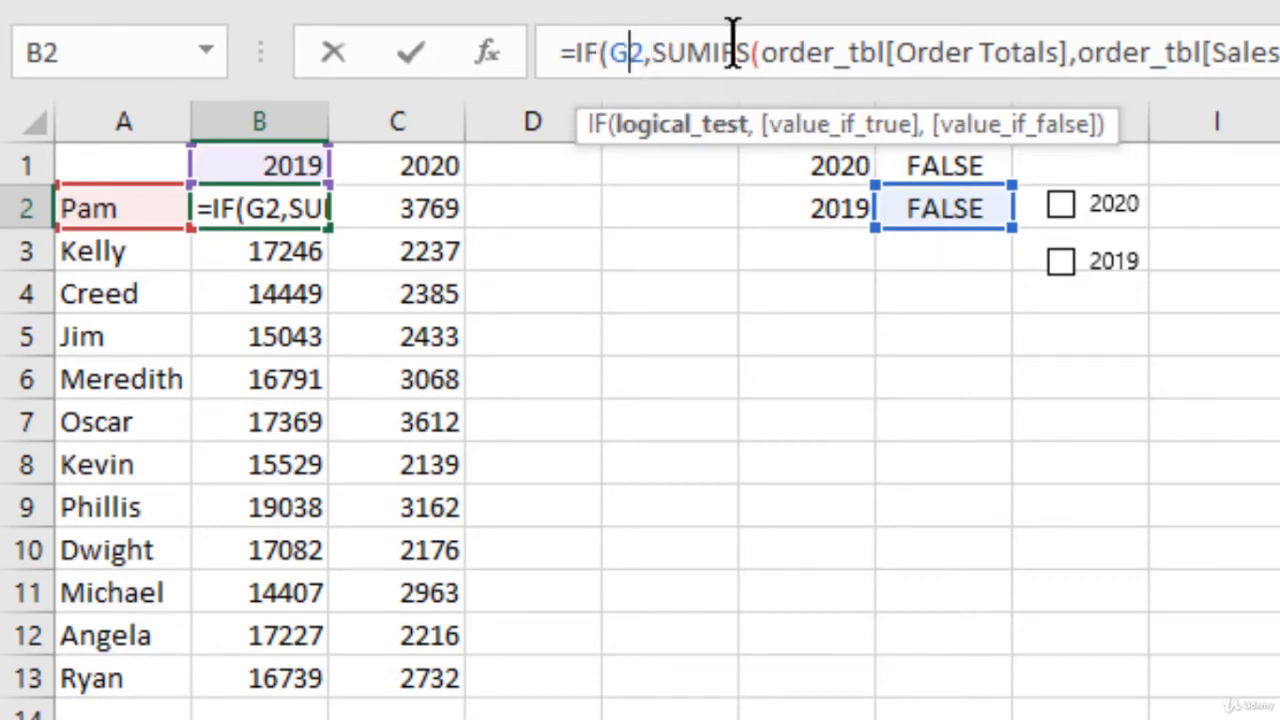
pyautogui.press('F4')
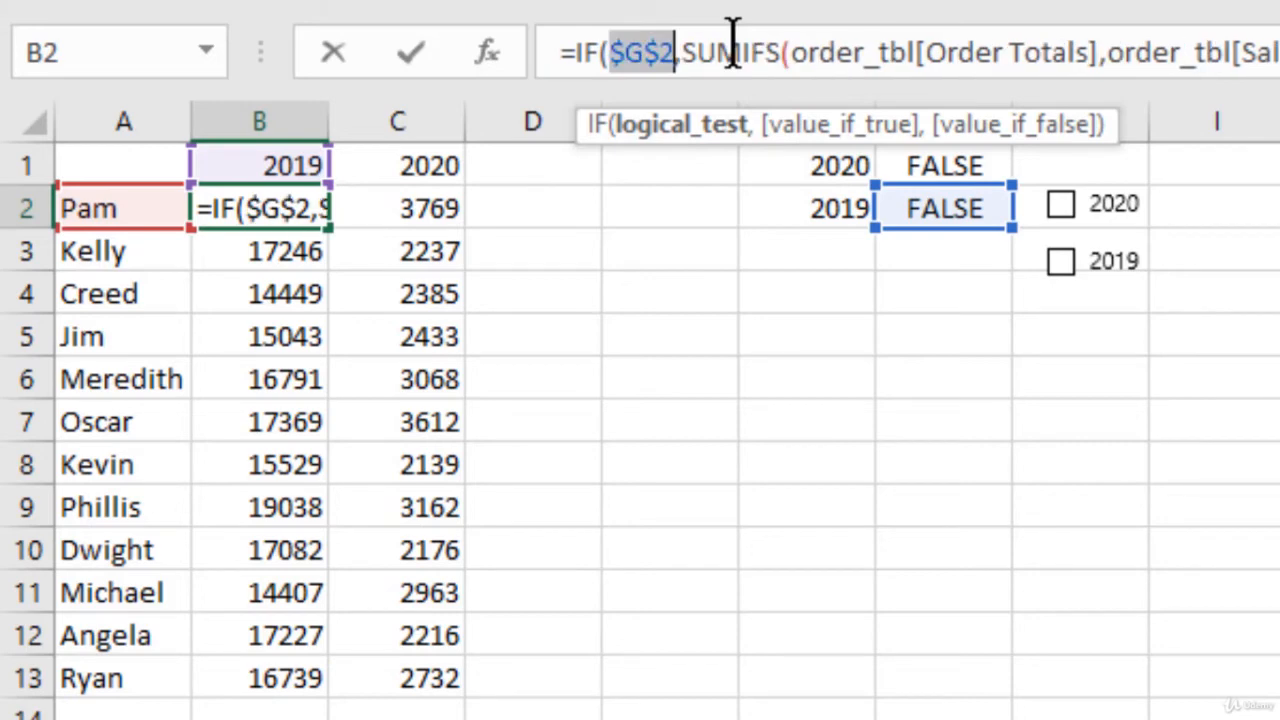
pyautogui.click(678, 52)
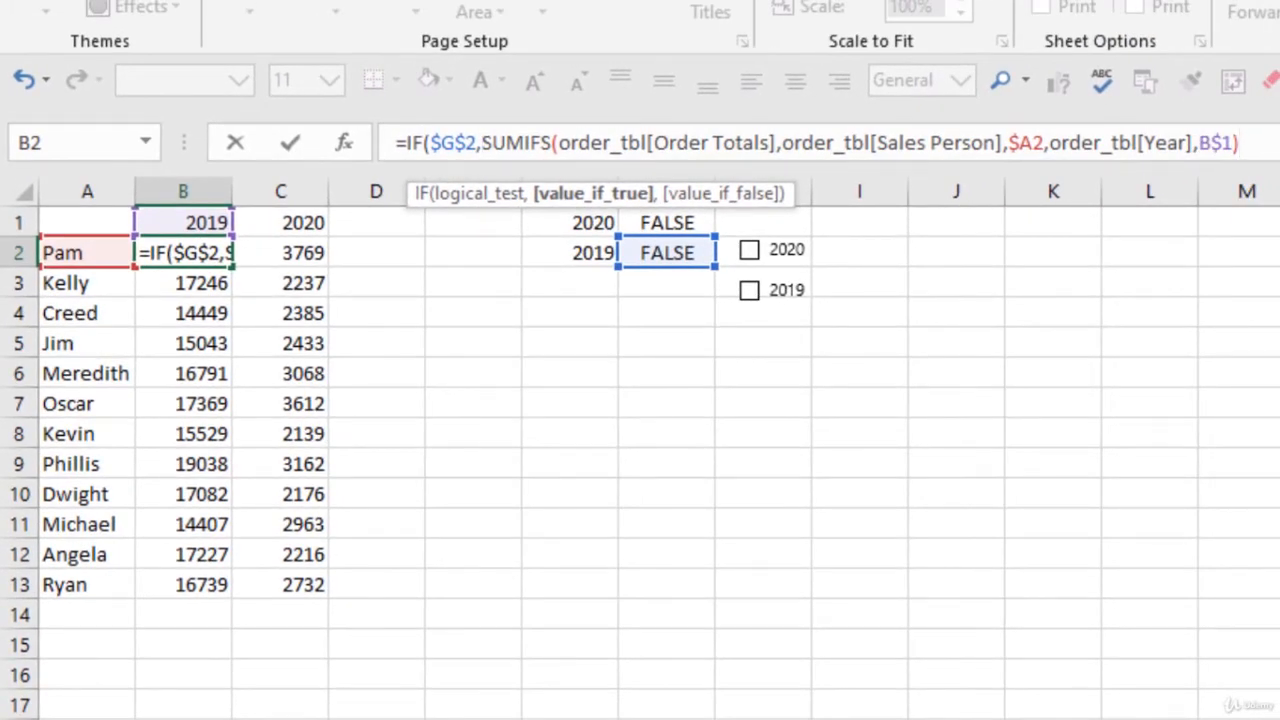
# Complete B2's IF formula with "" as the value if false and fill it down to B13
pyautogui.write(',')
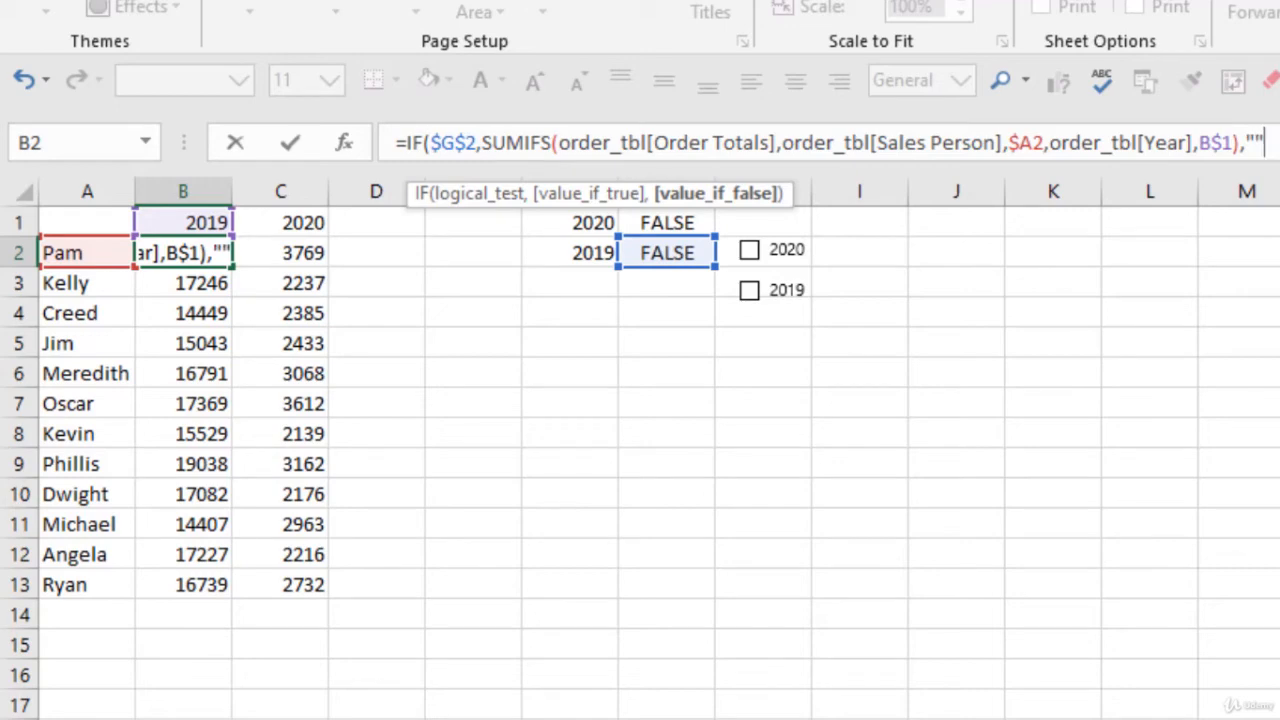
pyautogui.write('"")')
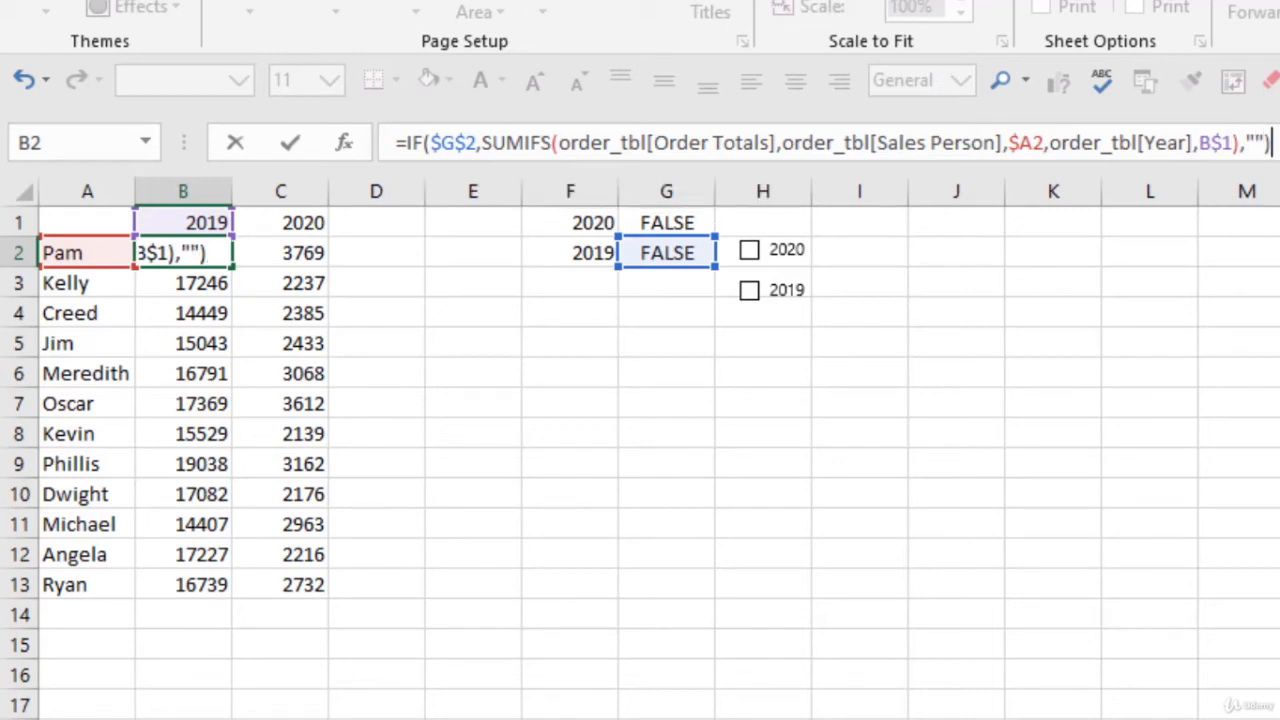
pyautogui.press('Return')
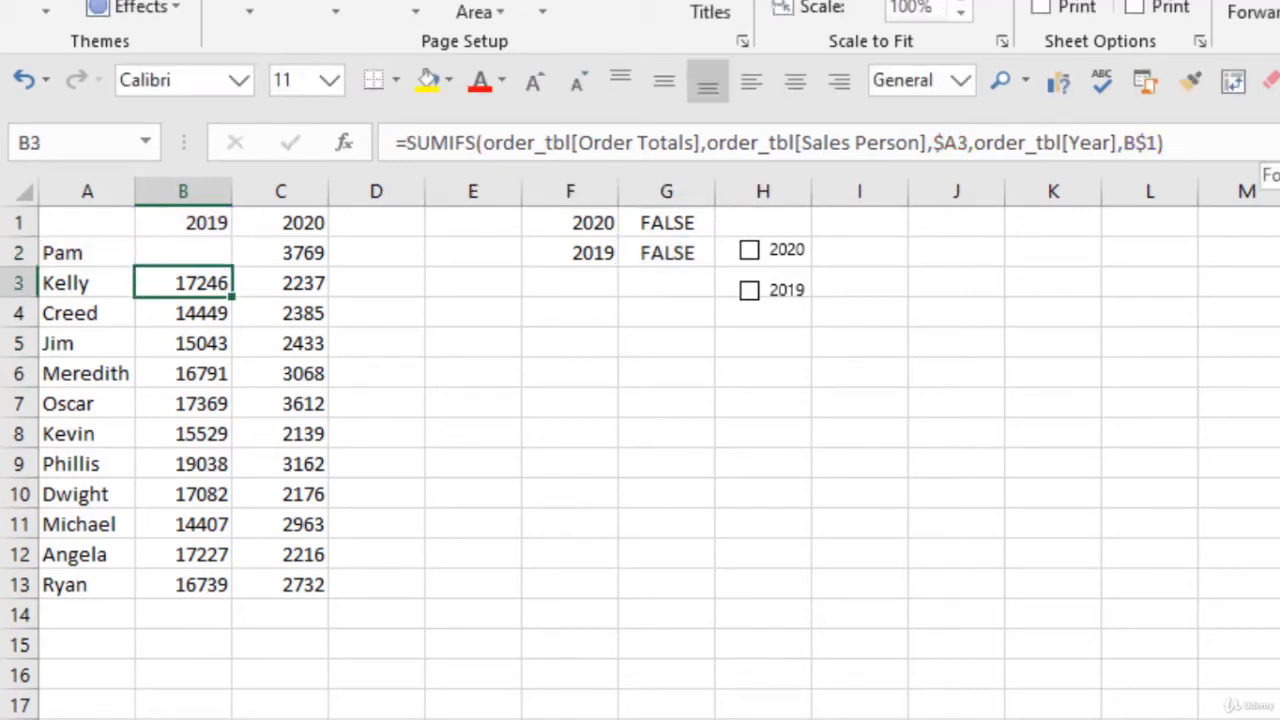
pyautogui.click(201, 253)
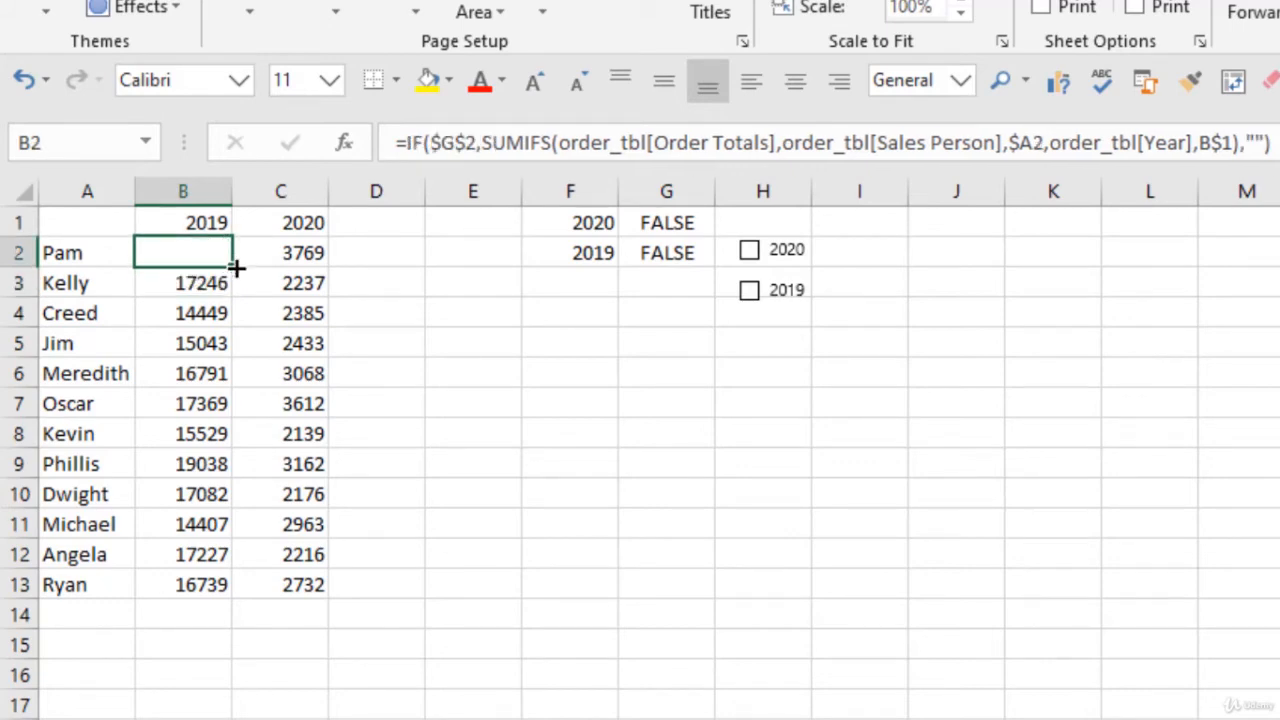
pyautogui.doubleClick(233, 266)
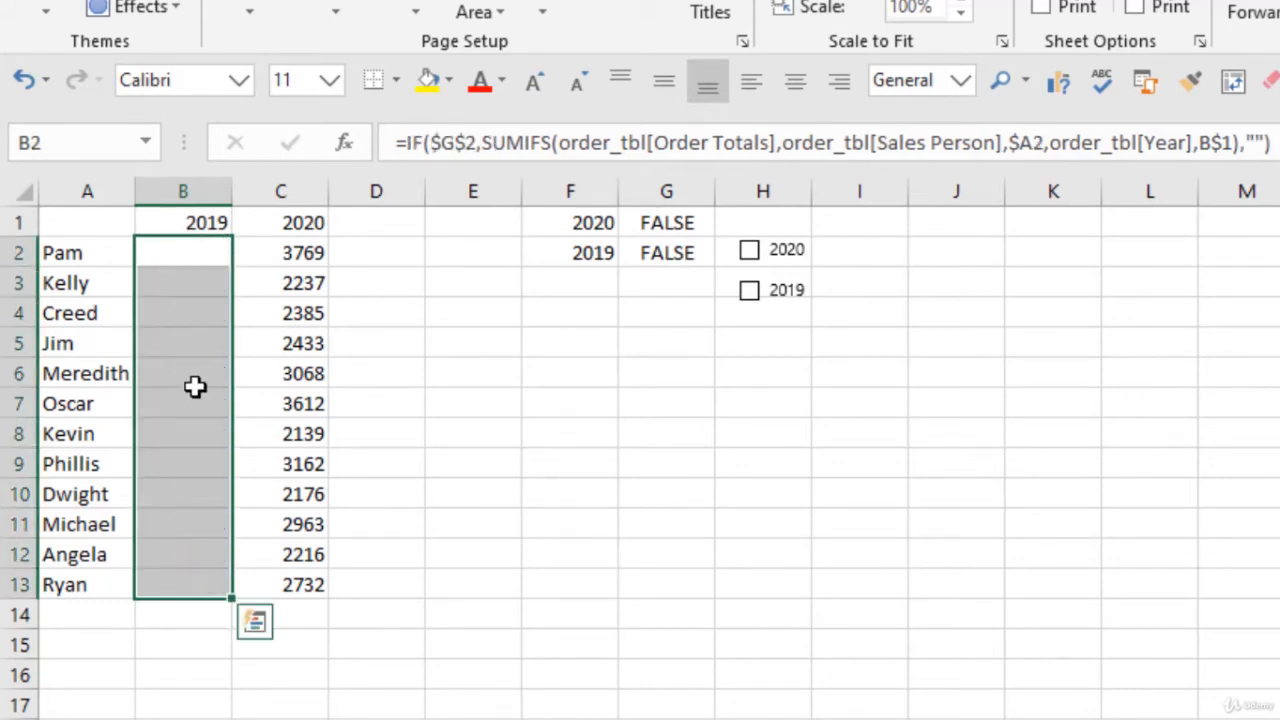
# Replace the 2019 header in B1 with the formula =IF(G2,2019,"")
pyautogui.click(187, 218)
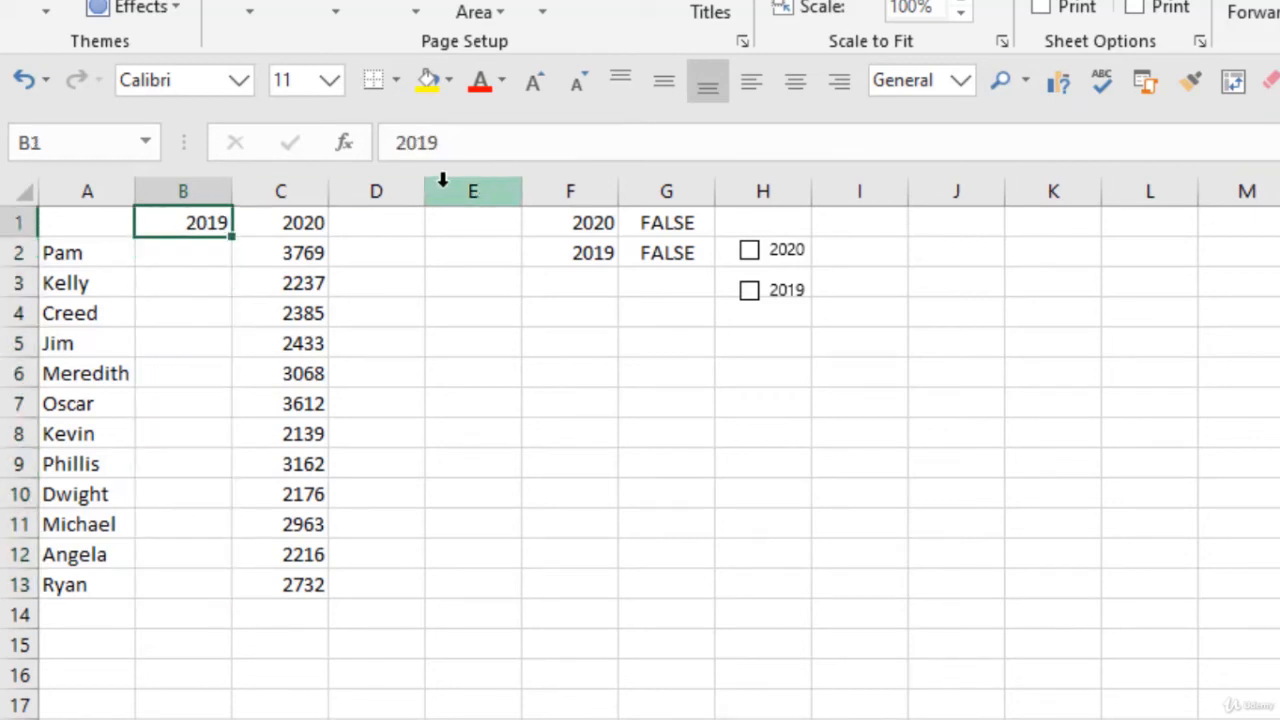
pyautogui.click(385, 142)
pyautogui.write('=IF(')
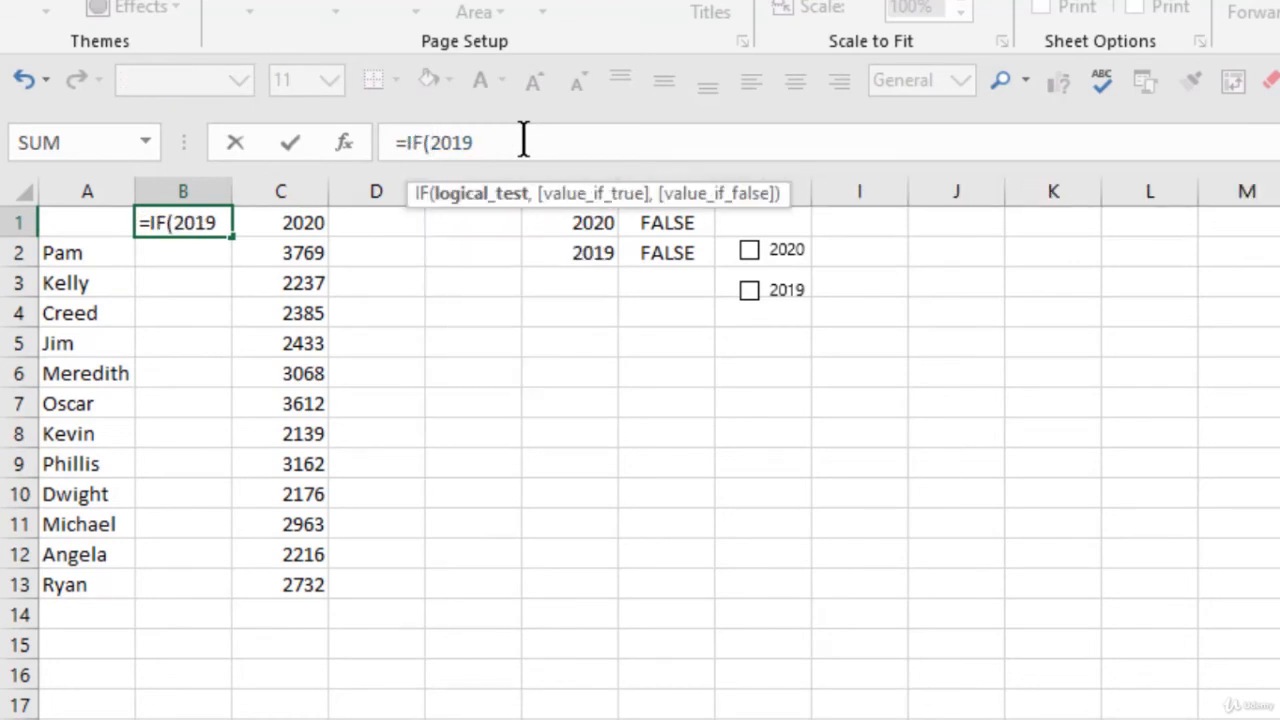
pyautogui.click(606, 255)
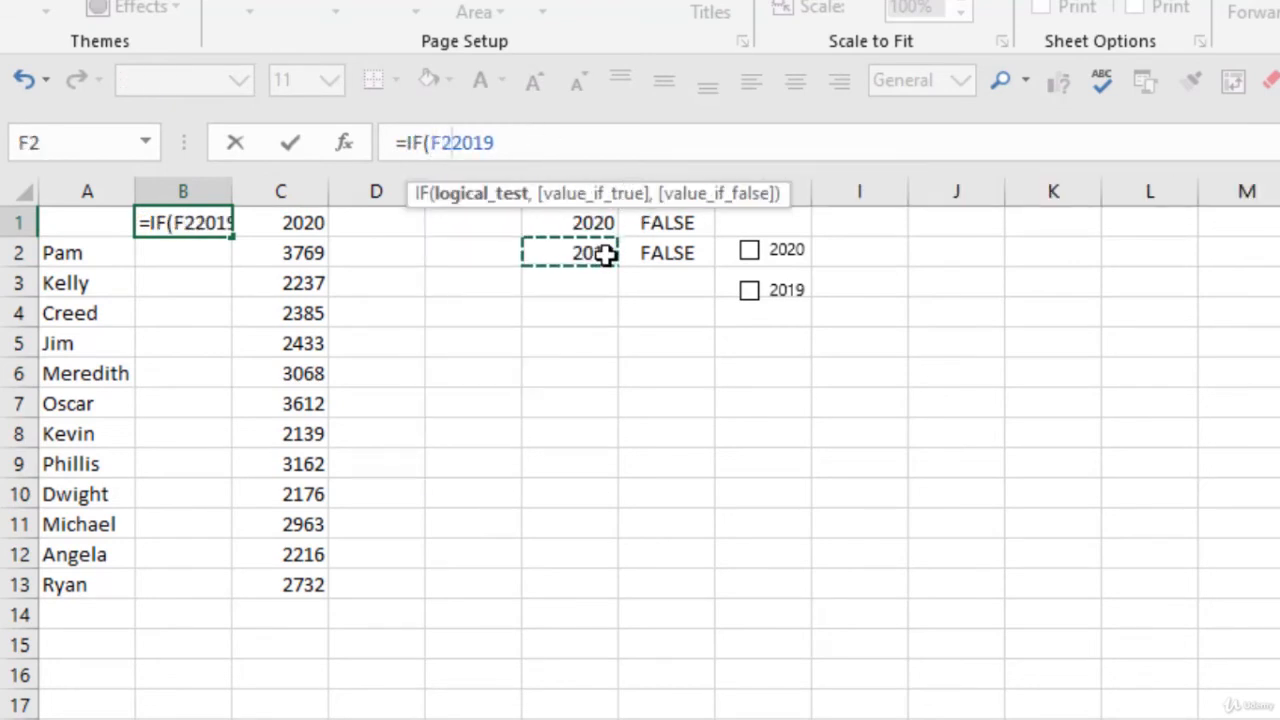
pyautogui.click(655, 254)
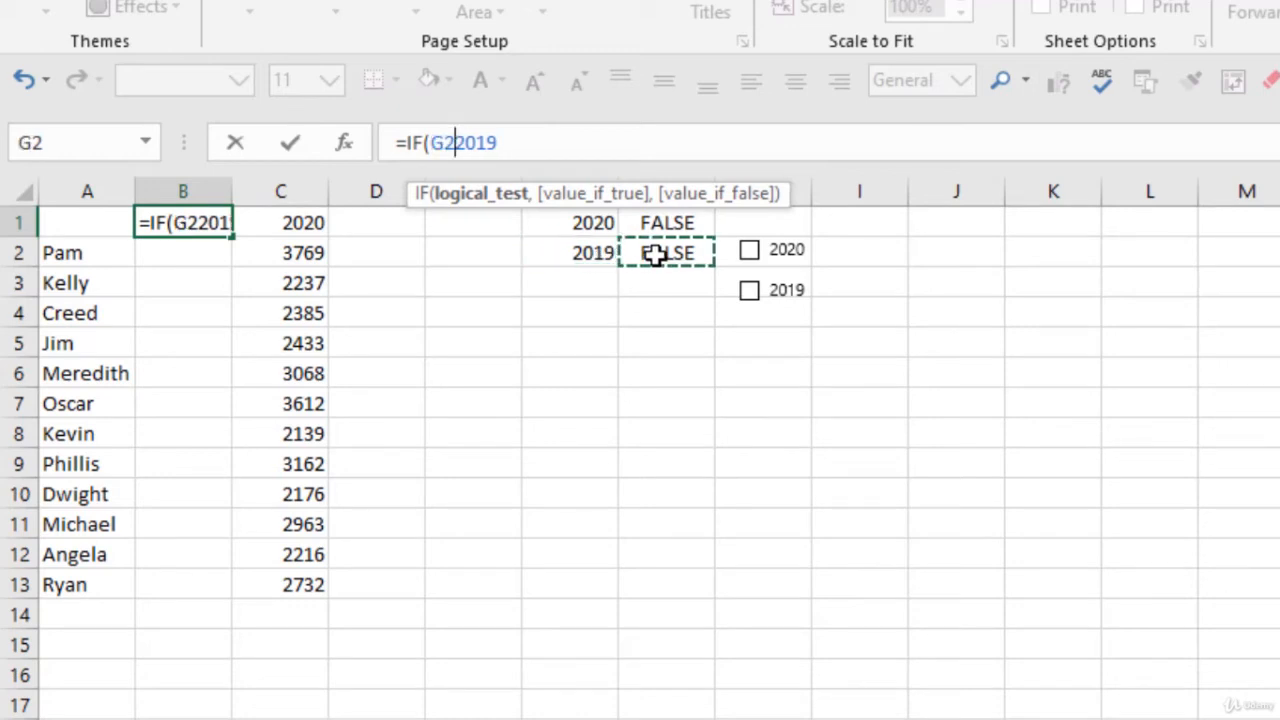
pyautogui.write(',2019')
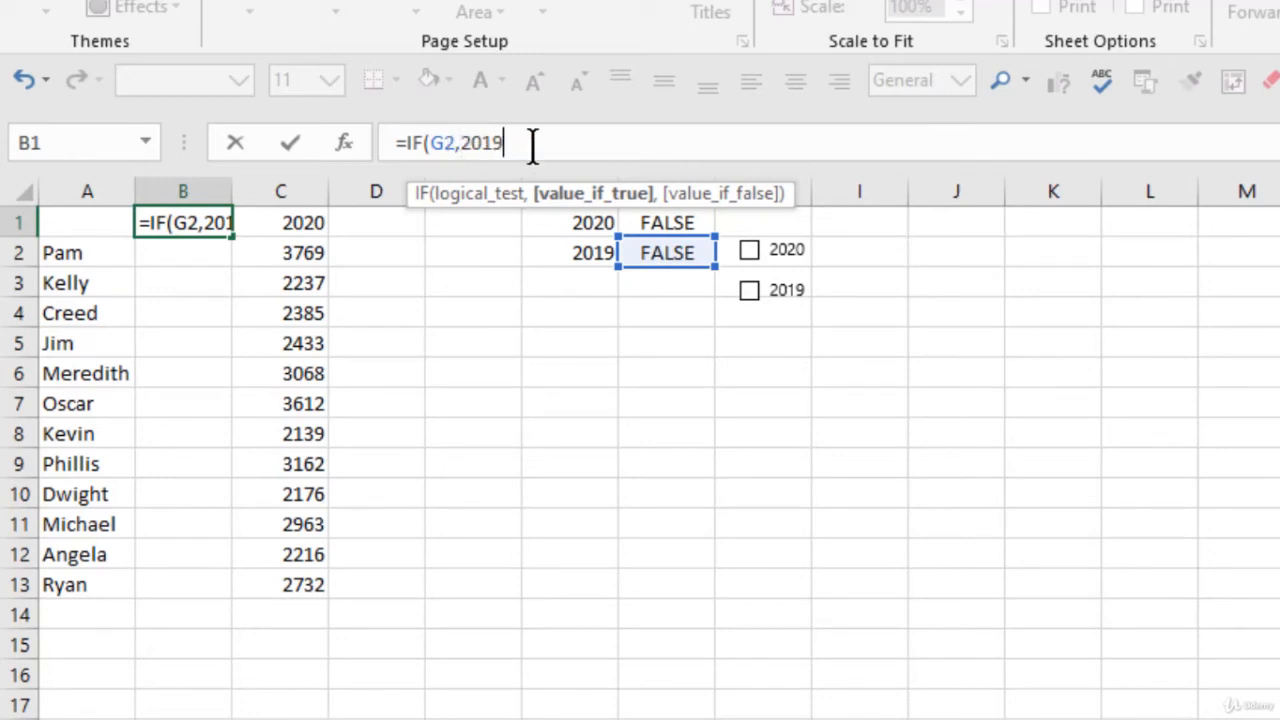
pyautogui.write(',')
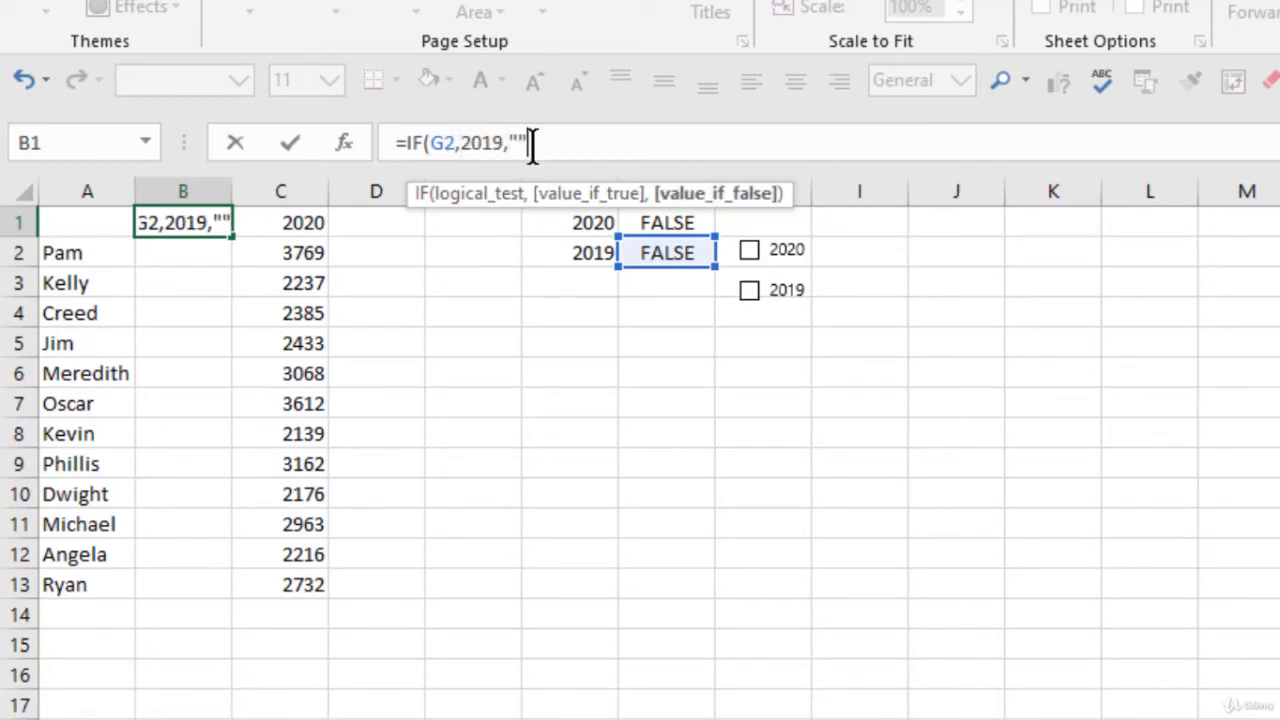
pyautogui.write('"")')
pyautogui.press('Return')
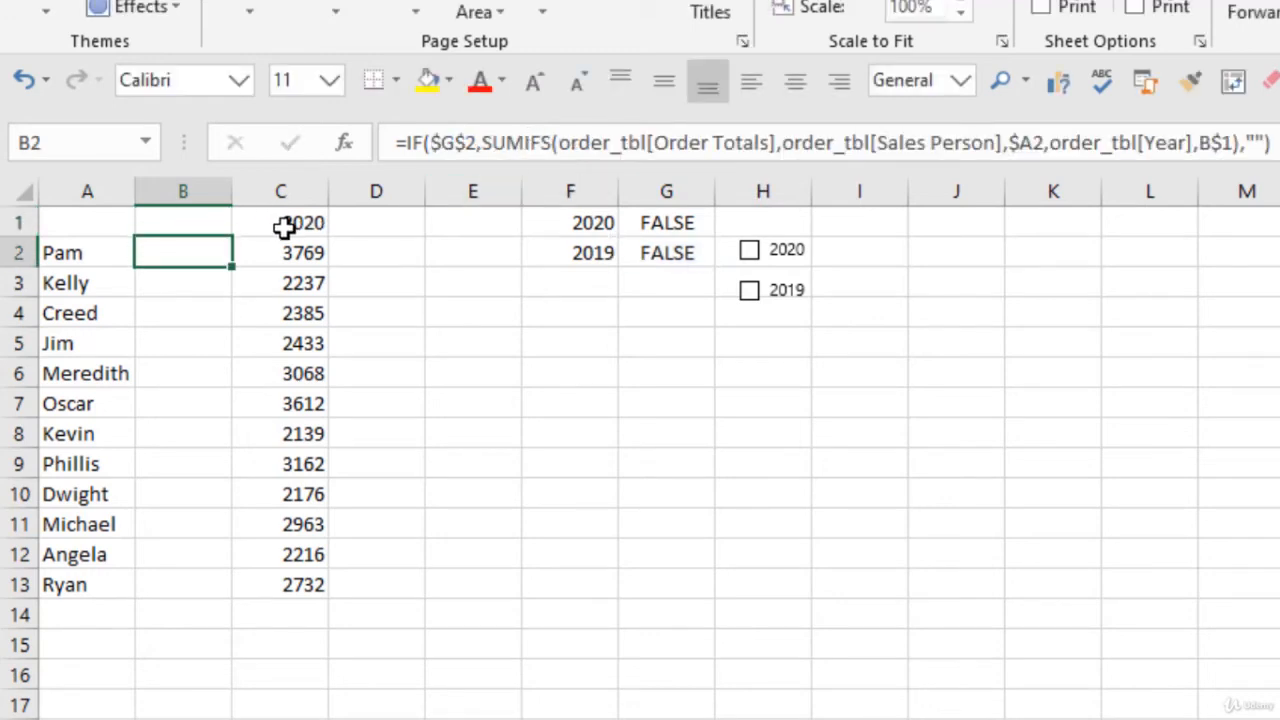
# Replace the 2020 header in C1 with the formula =IF(G1,2020,"")
pyautogui.click(285, 224)
pyautogui.click(398, 143)
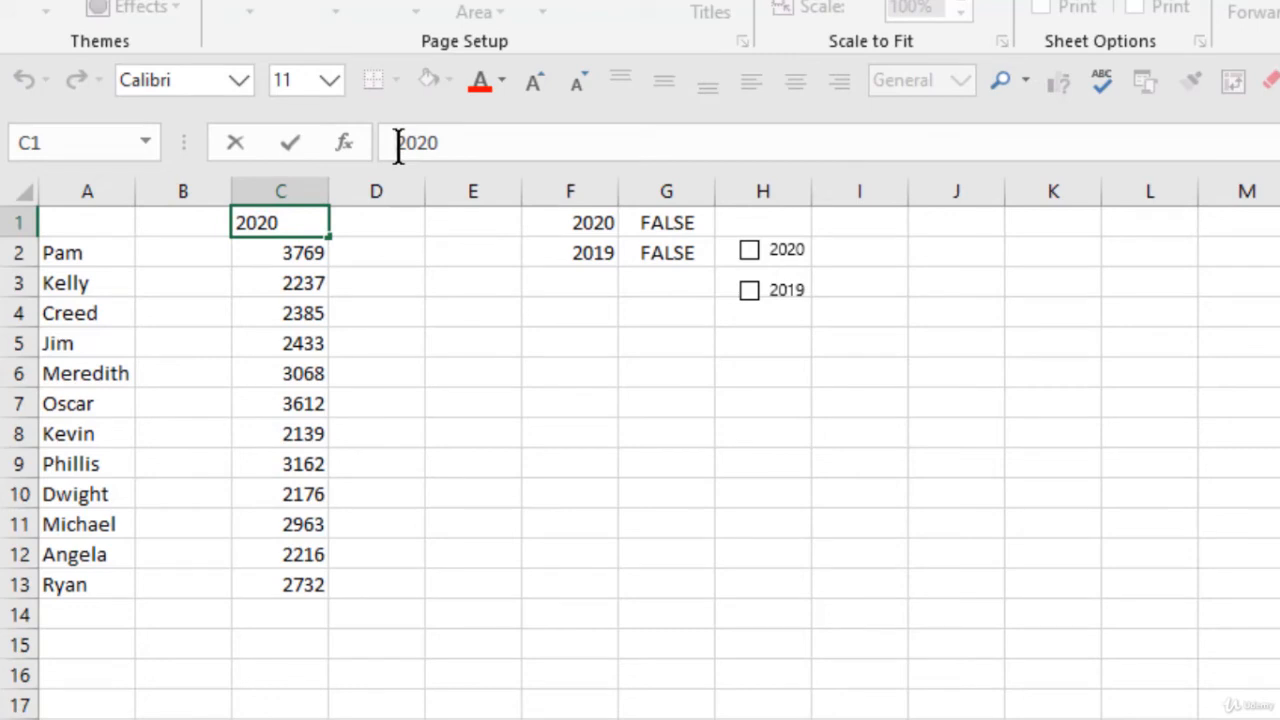
pyautogui.write('=if')
pyautogui.press('Tab')
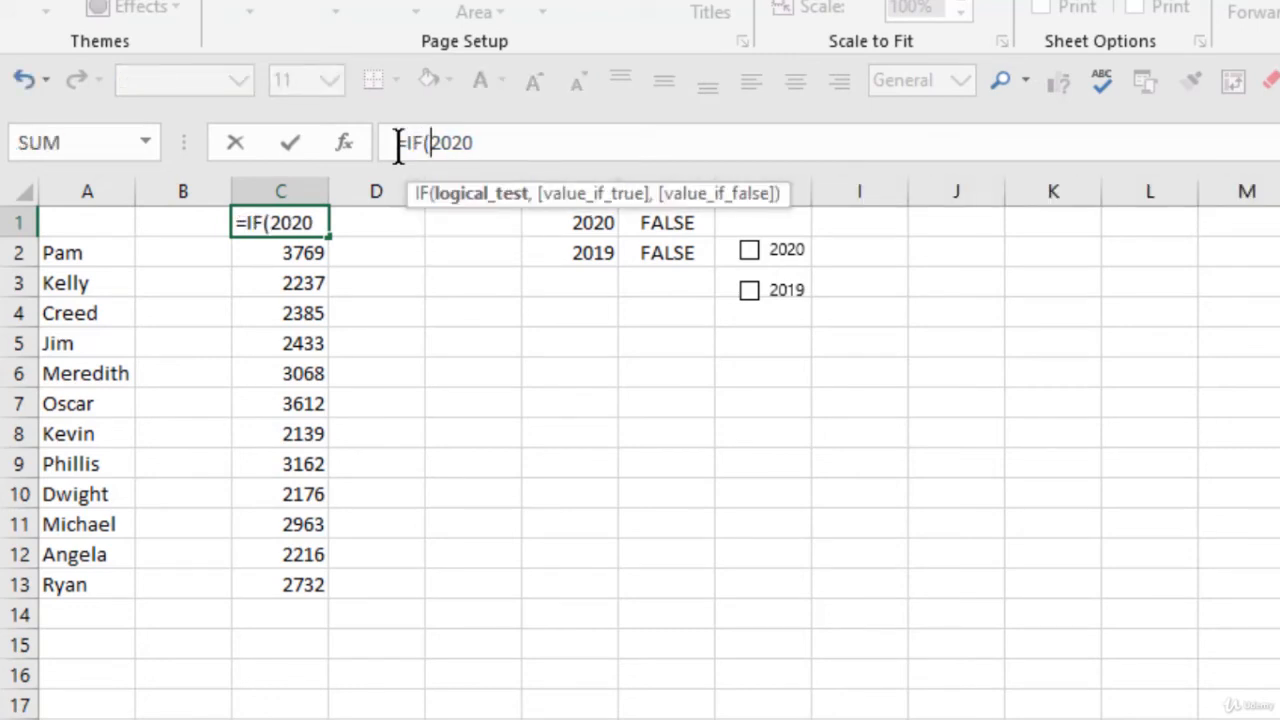
pyautogui.click(692, 222)
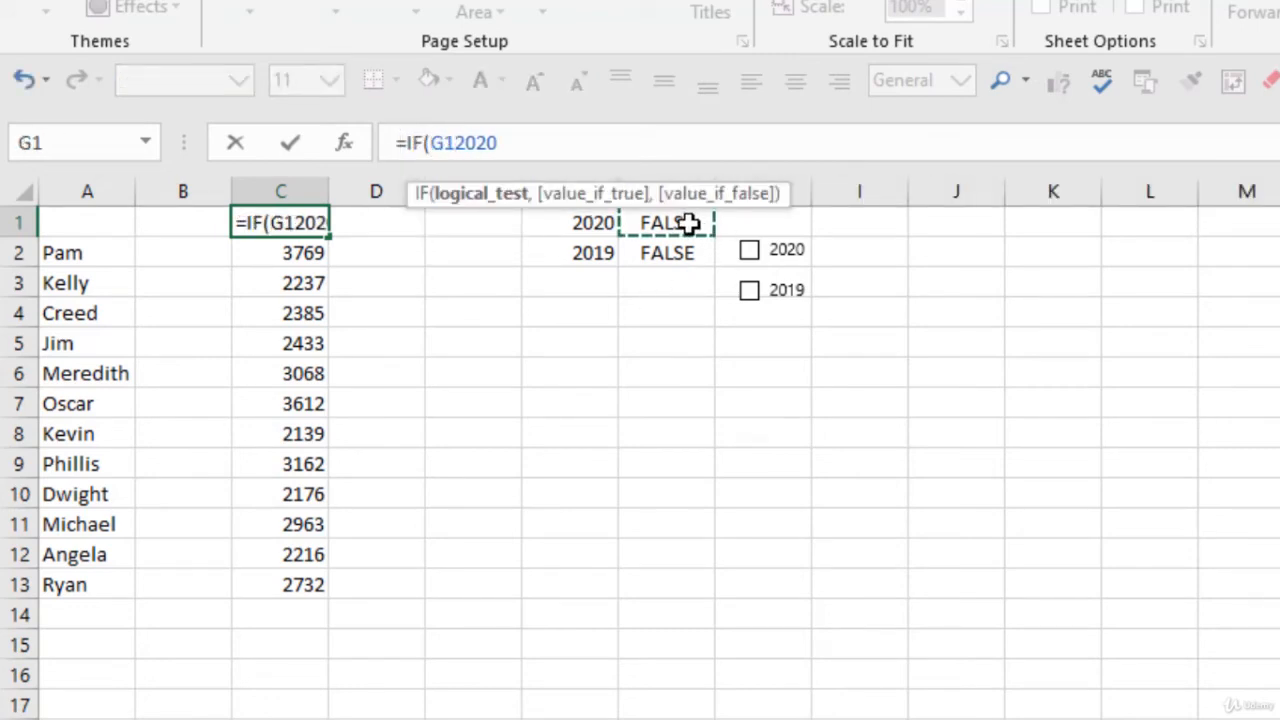
pyautogui.write(',2020')
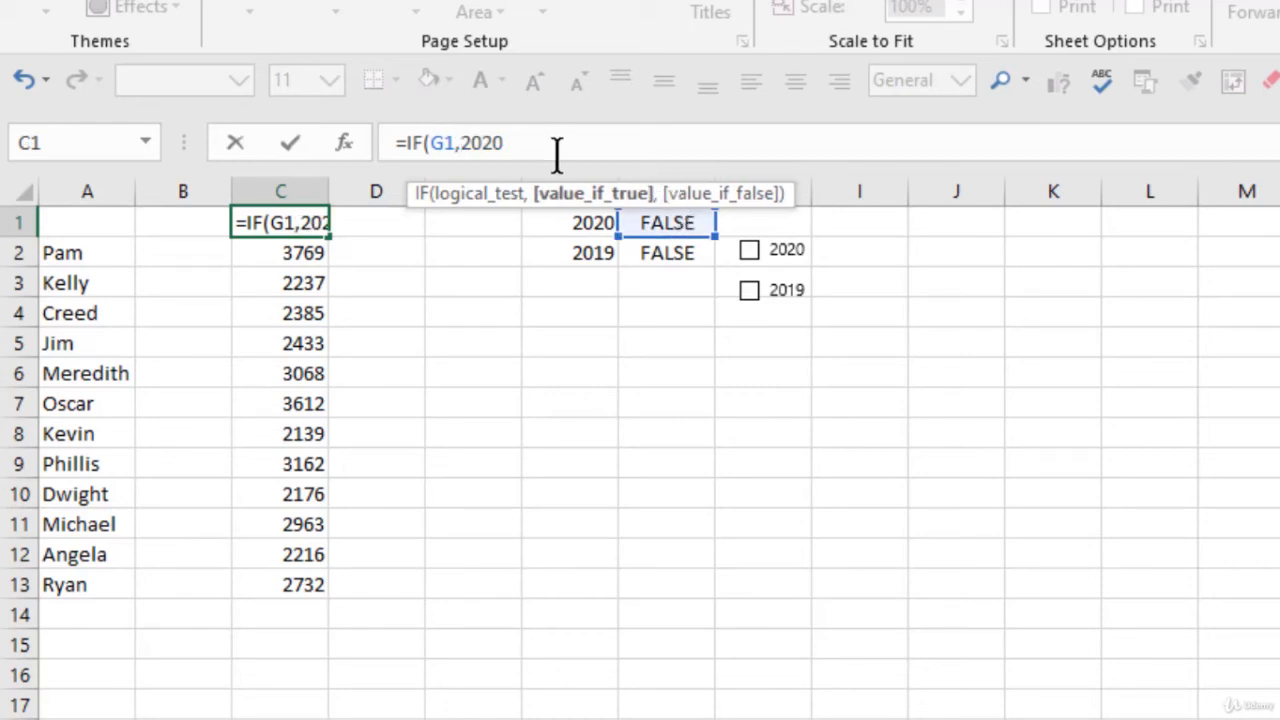
pyautogui.write(',"")')
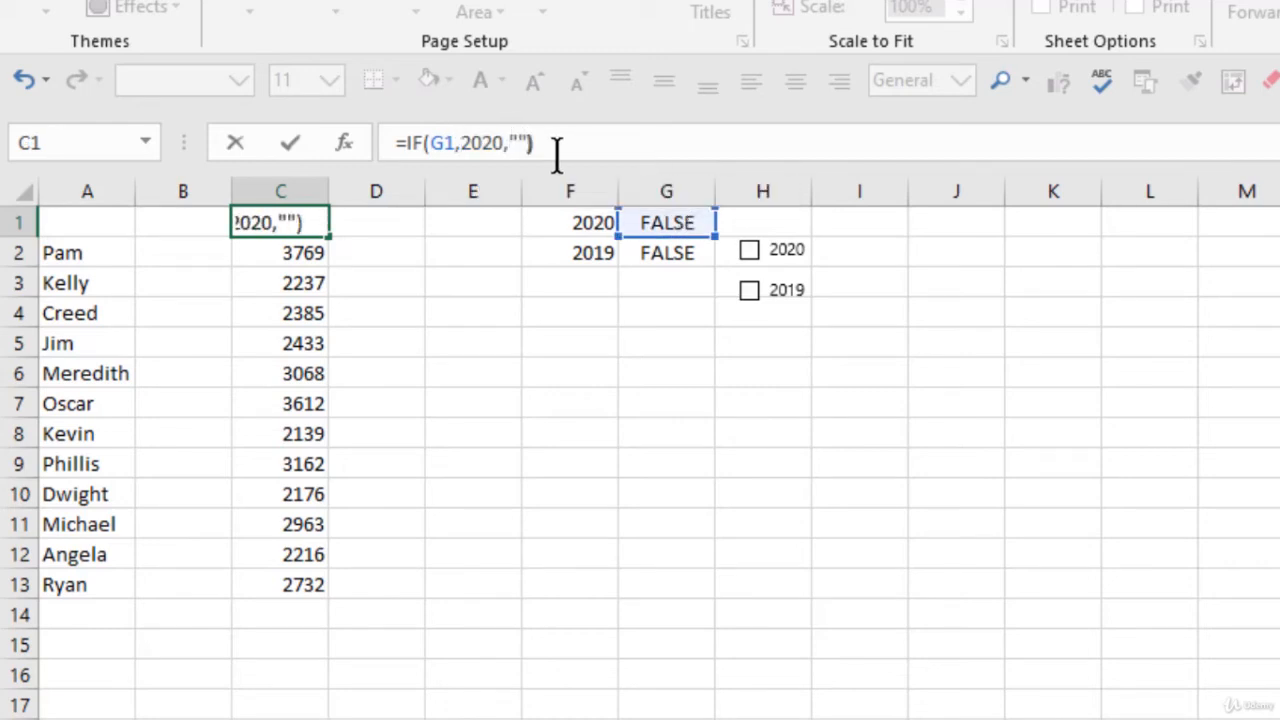
pyautogui.press('Return')
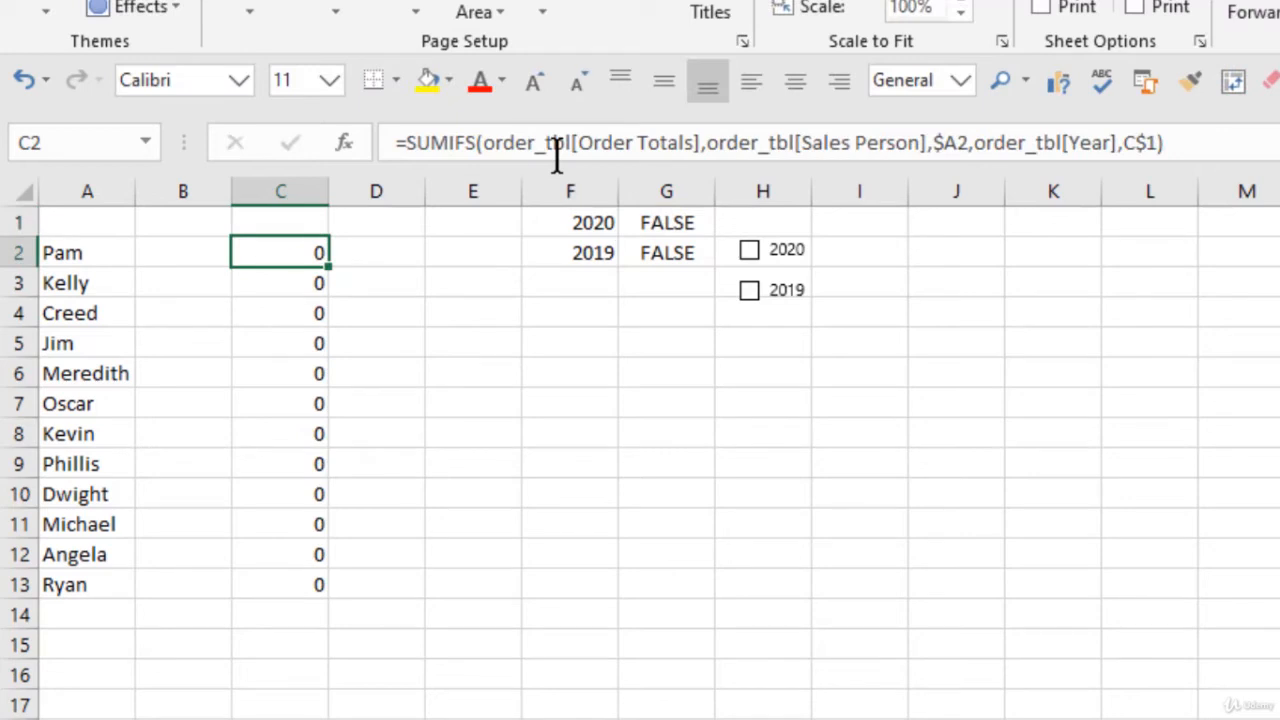
# Wrap the SUMIFS formula in C2 in an IF function with the absolute reference $G$1 as its logical test
pyautogui.click(275, 218)
pyautogui.click(280, 254)
pyautogui.click(398, 140)
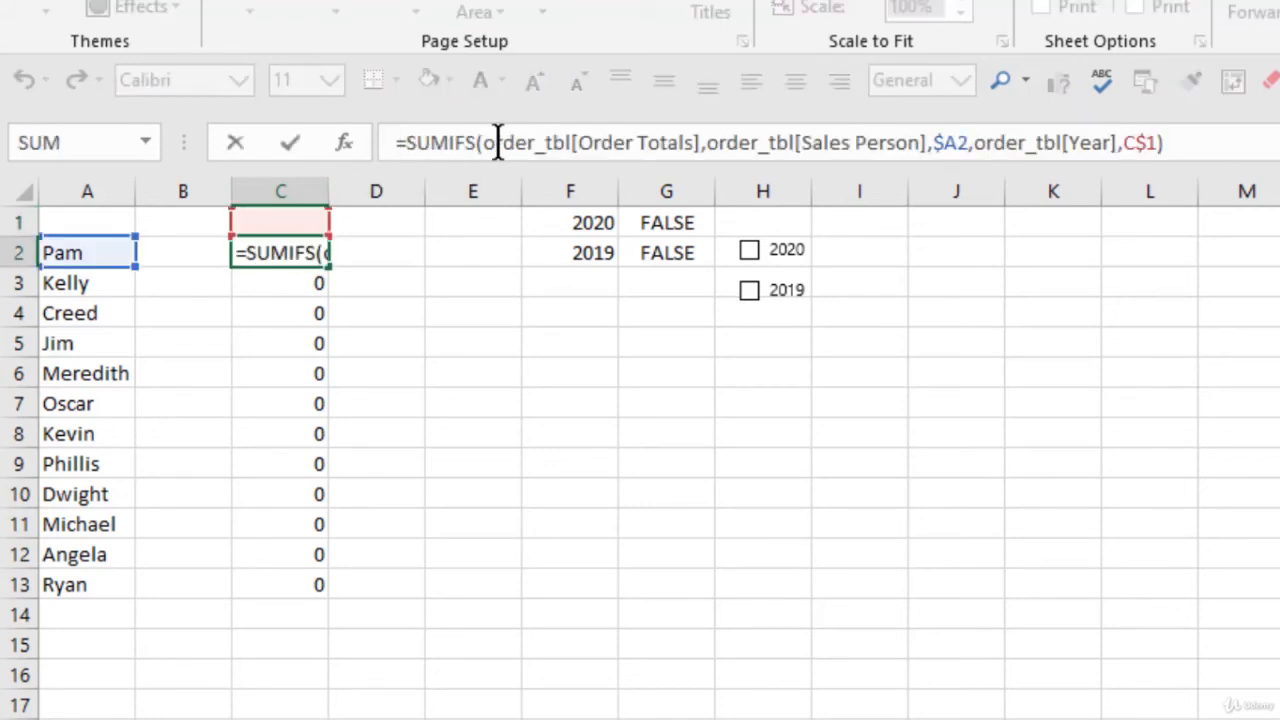
pyautogui.press('Right')
pyautogui.write('if')
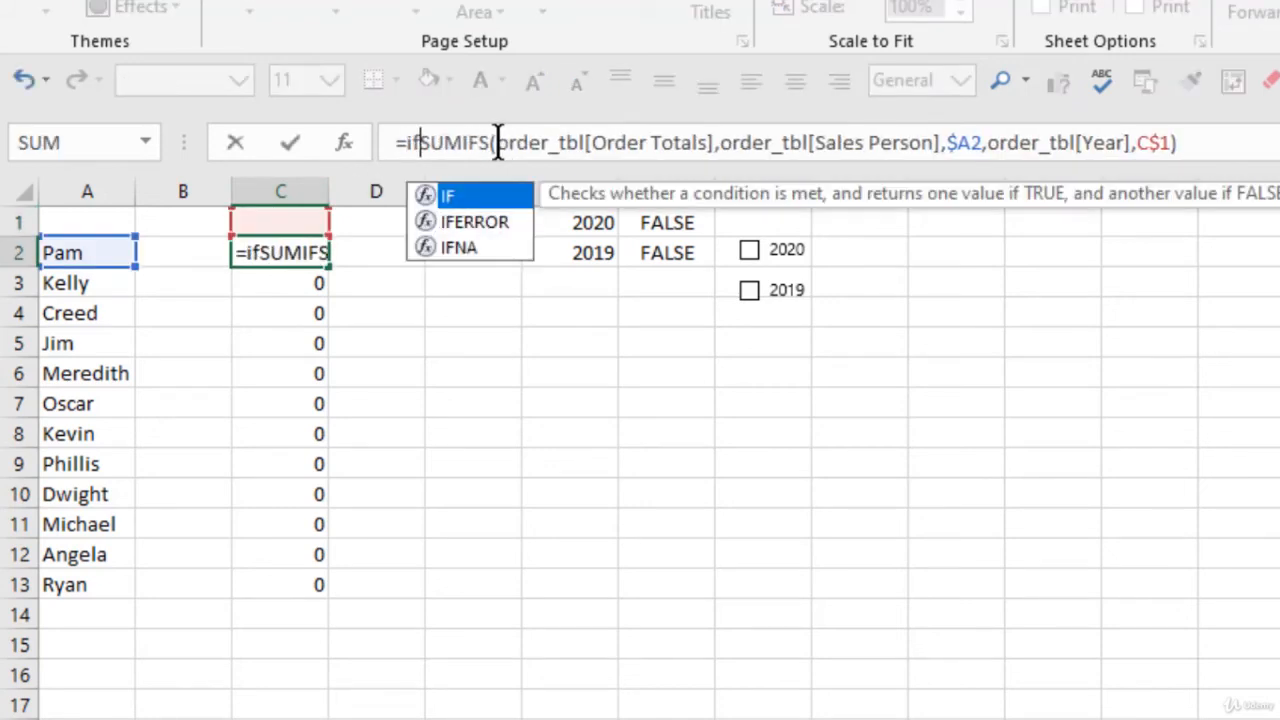
pyautogui.press('Tab')
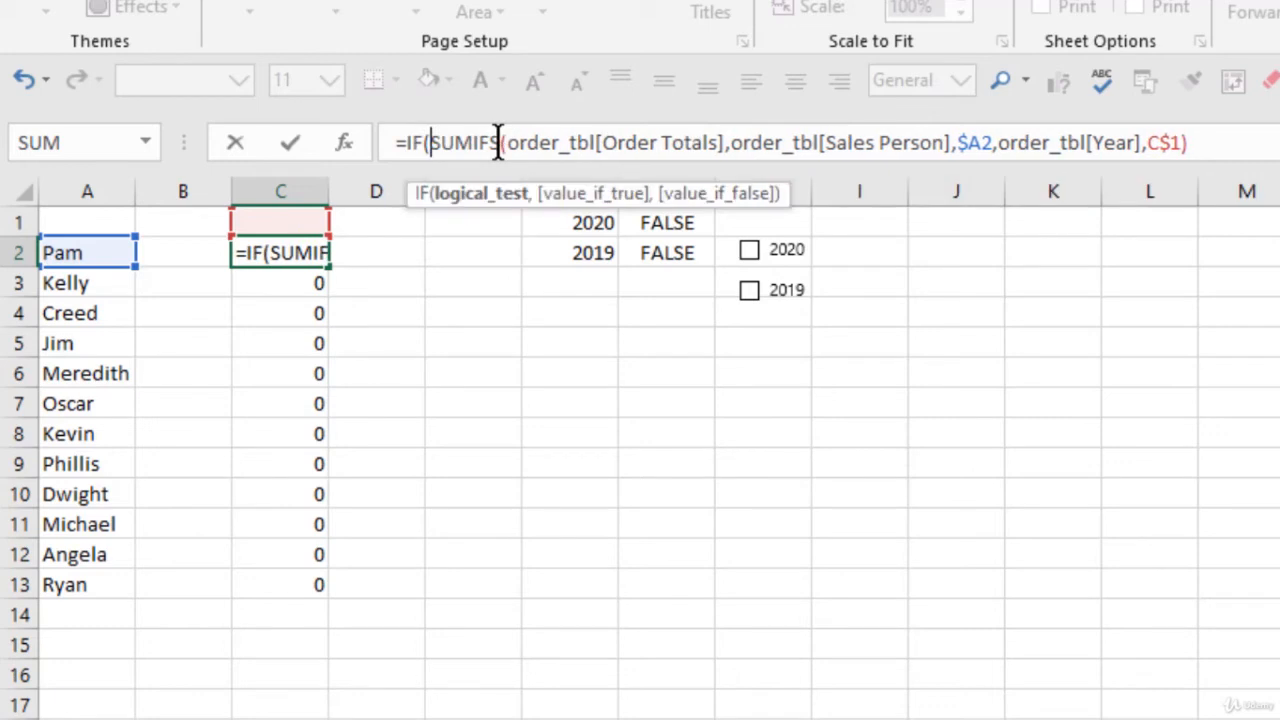
pyautogui.click(665, 224)
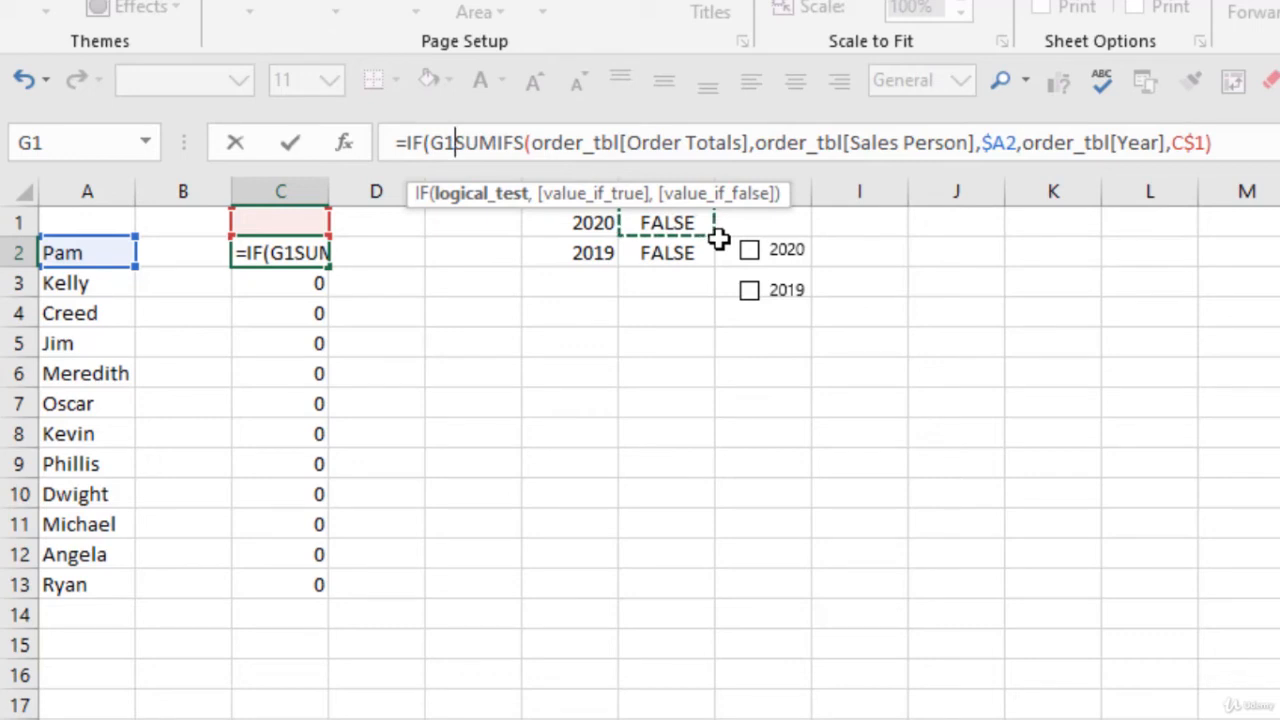
pyautogui.write(',')
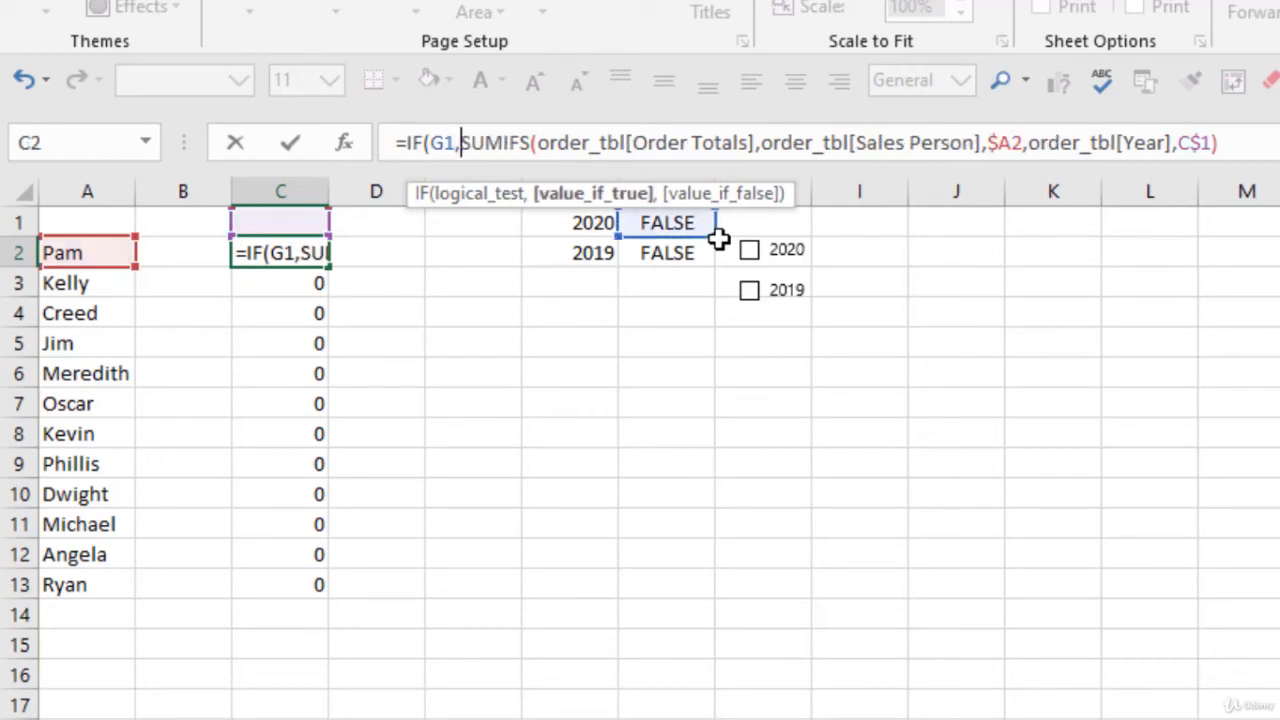
pyautogui.click(440, 142)
pyautogui.press('F4')
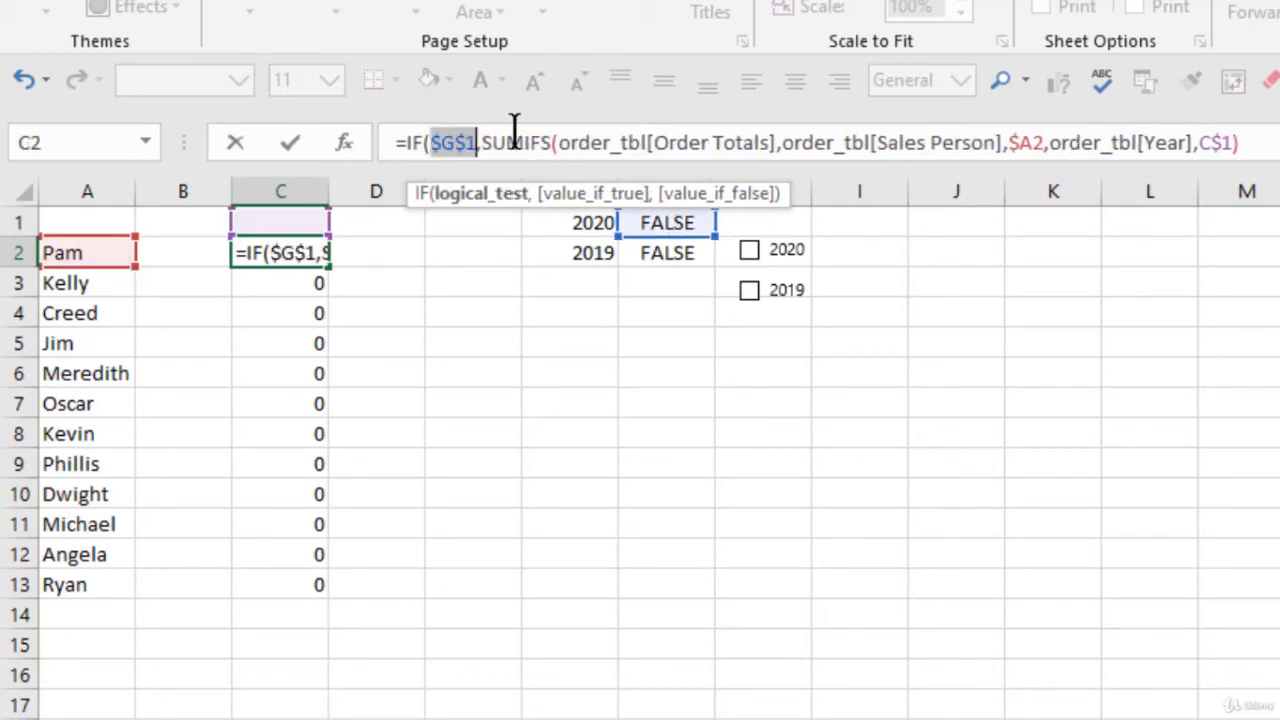
# Complete C2's IF formula with "" as the value if false and fill it down to C13
pyautogui.click(1268, 143)
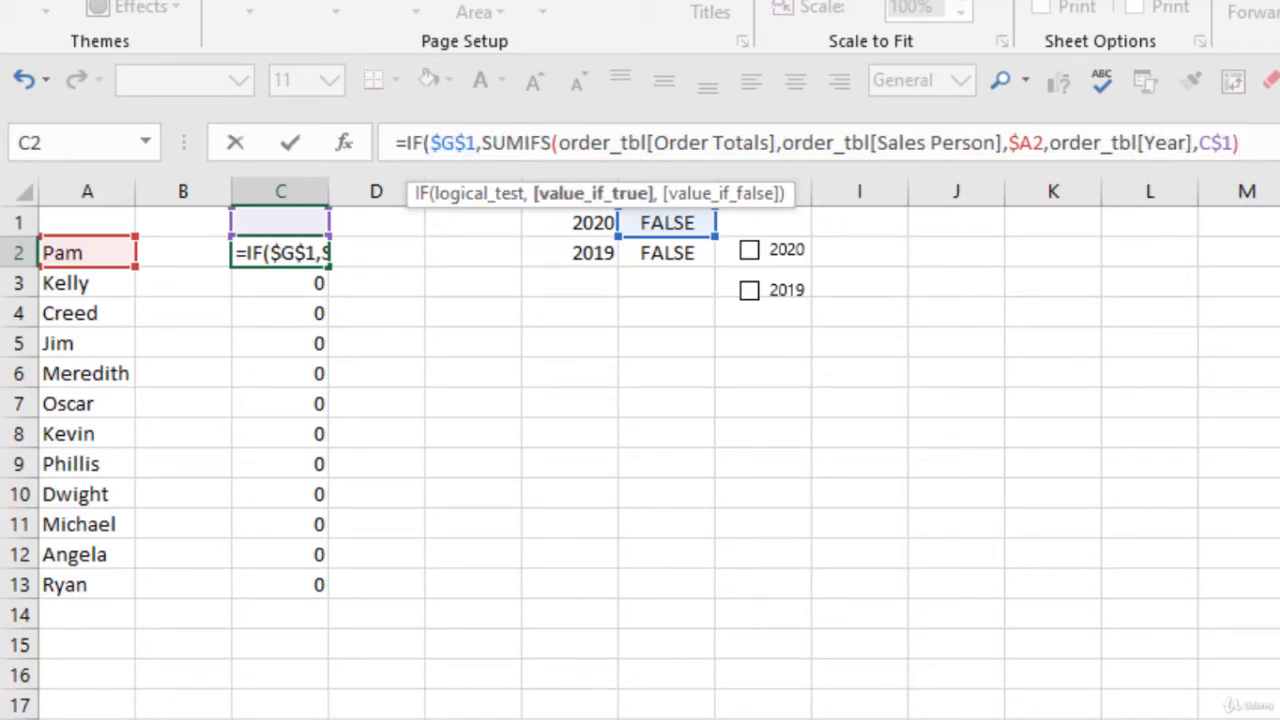
pyautogui.write(',')
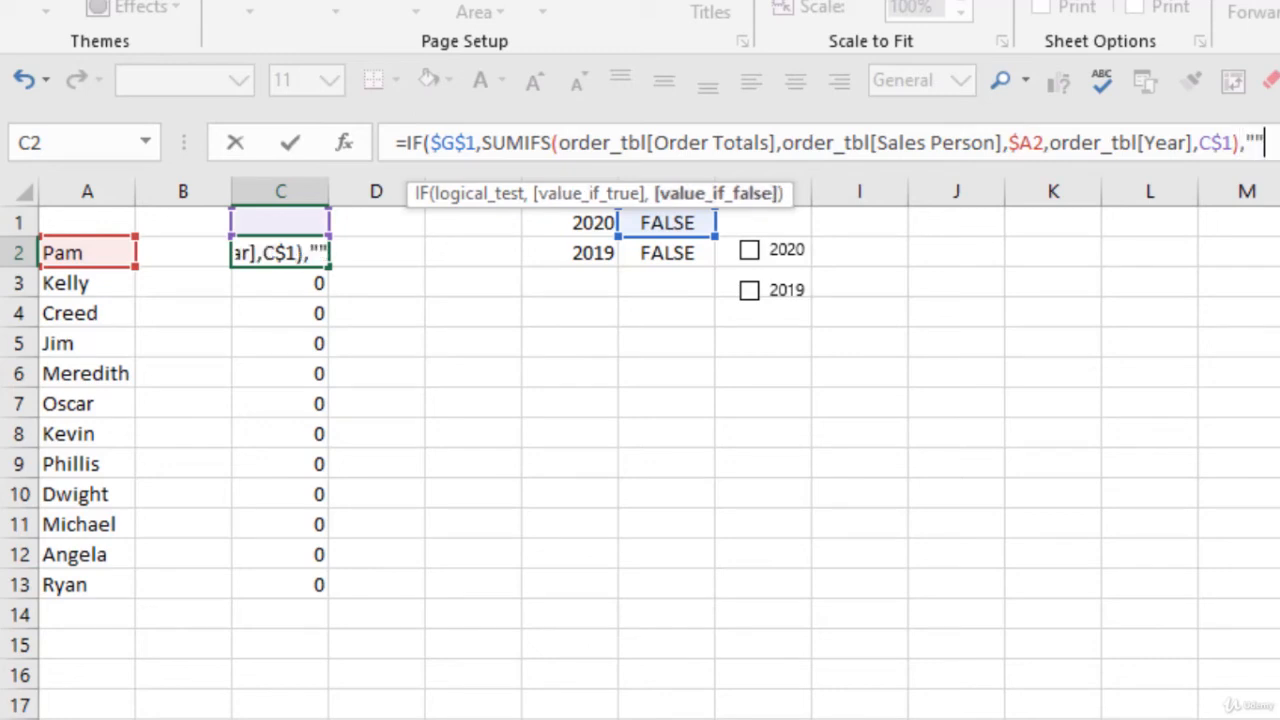
pyautogui.write('"")')
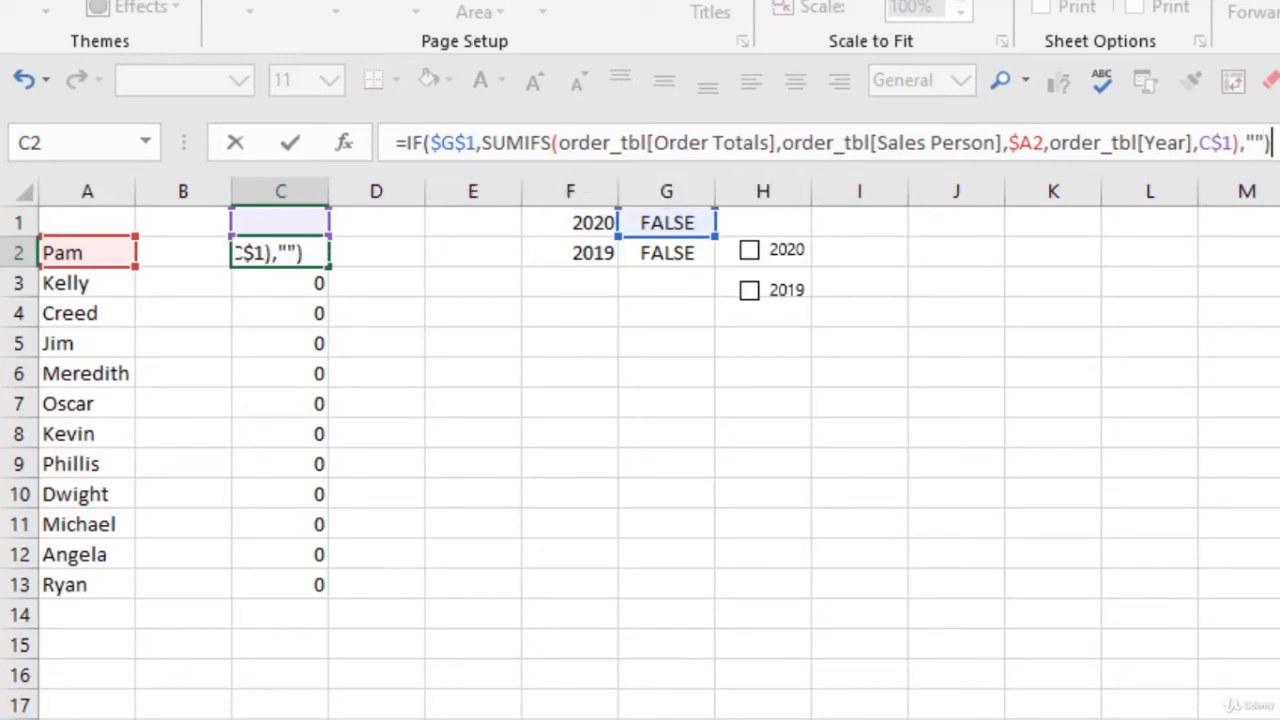
pyautogui.press('Return')
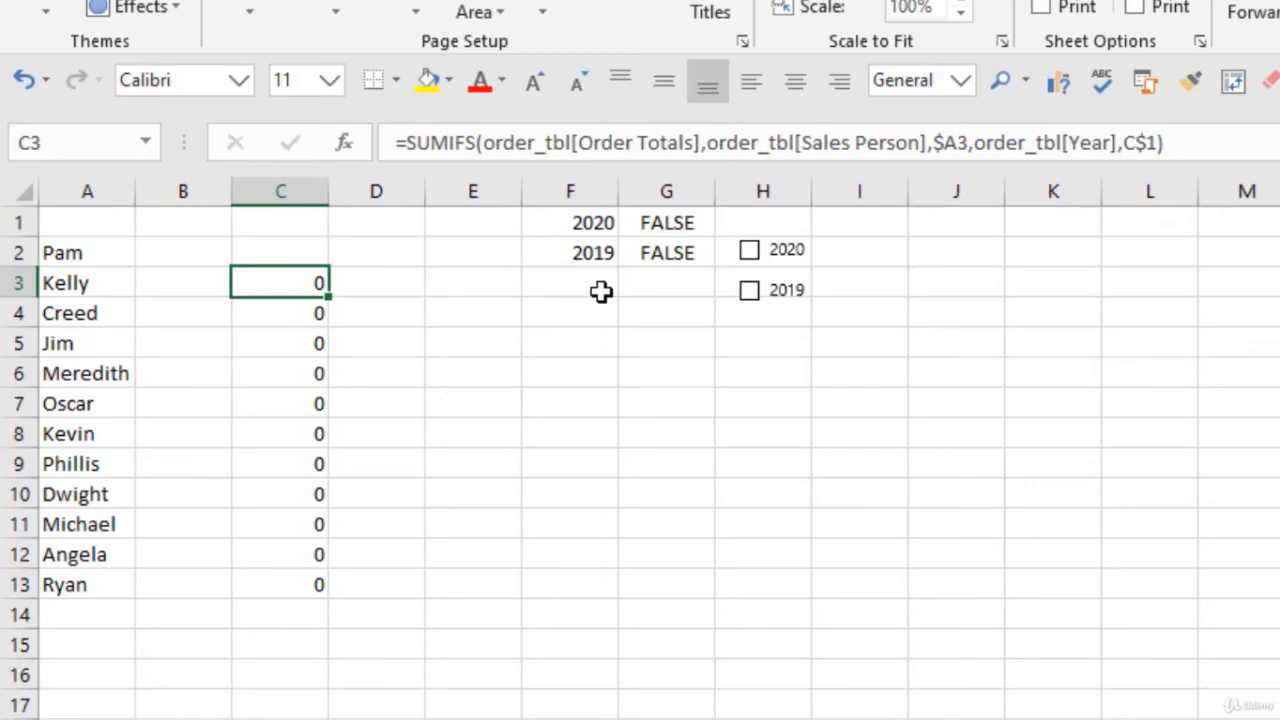
pyautogui.click(300, 256)
pyautogui.doubleClick(327, 267)
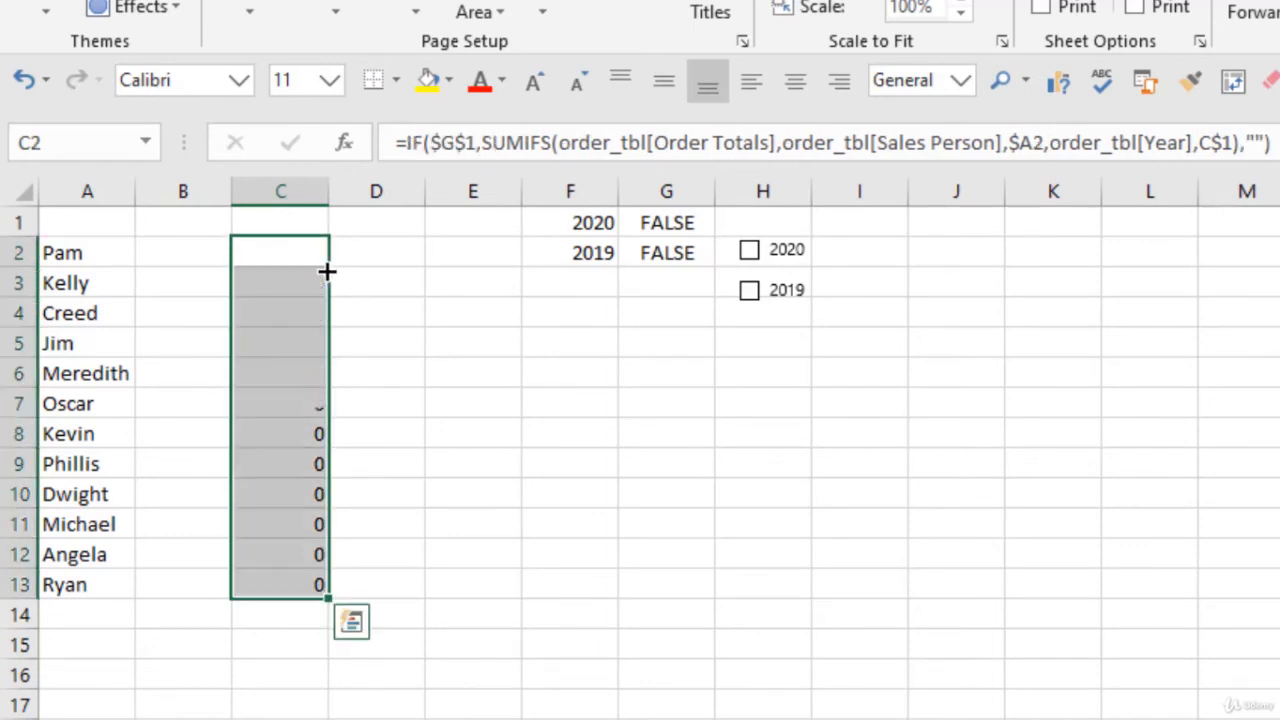
# Tick the 2020 and 2019 check boxes to show both years' sales columns
pyautogui.click(414, 262)
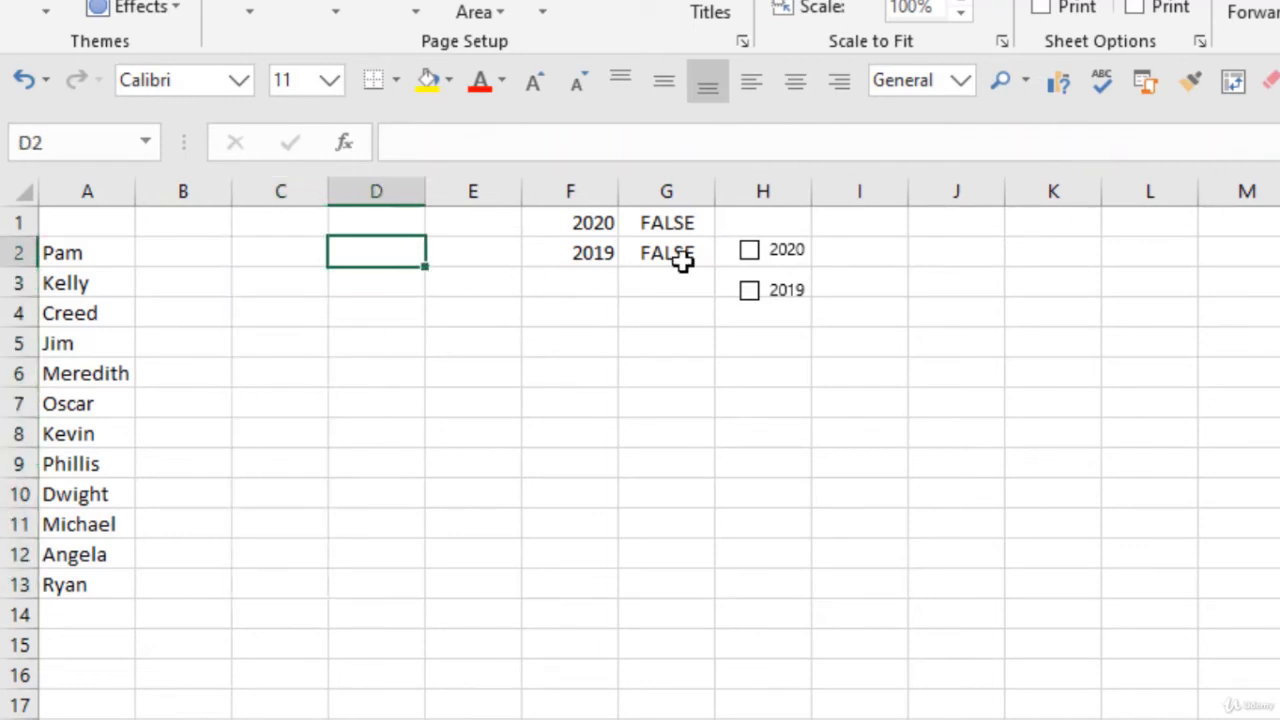
pyautogui.click(750, 252)
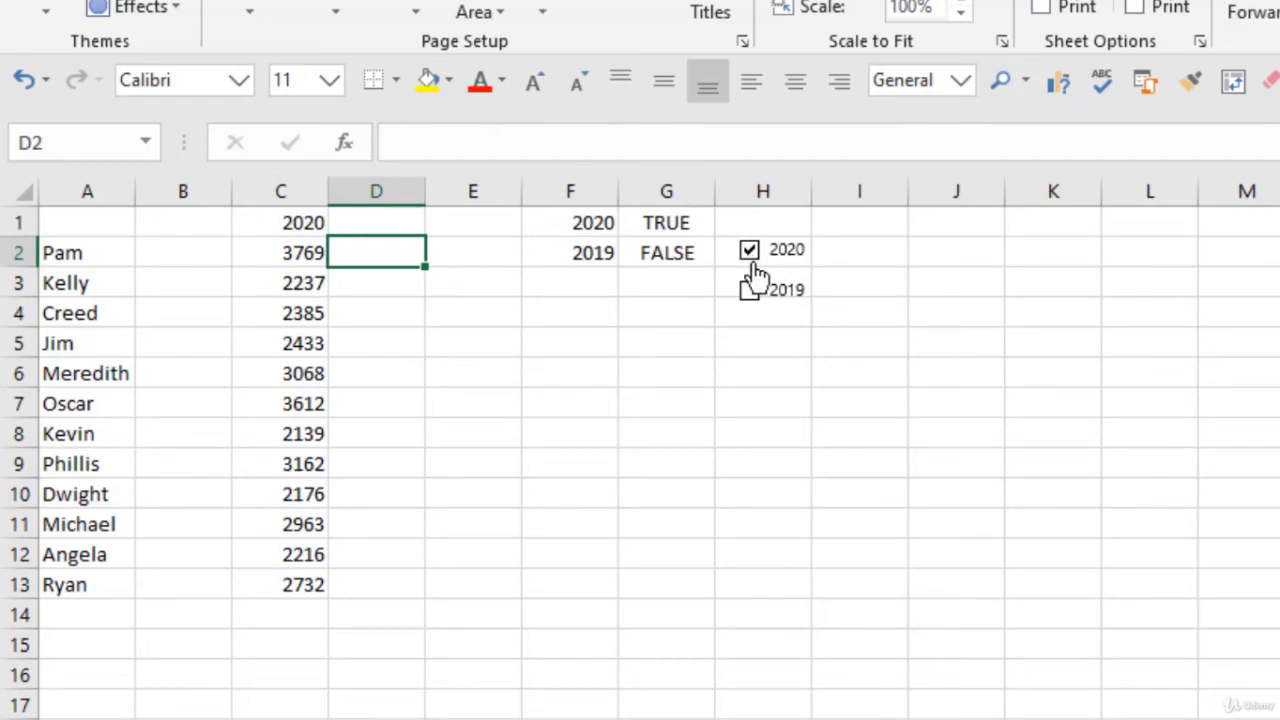
pyautogui.click(748, 300)
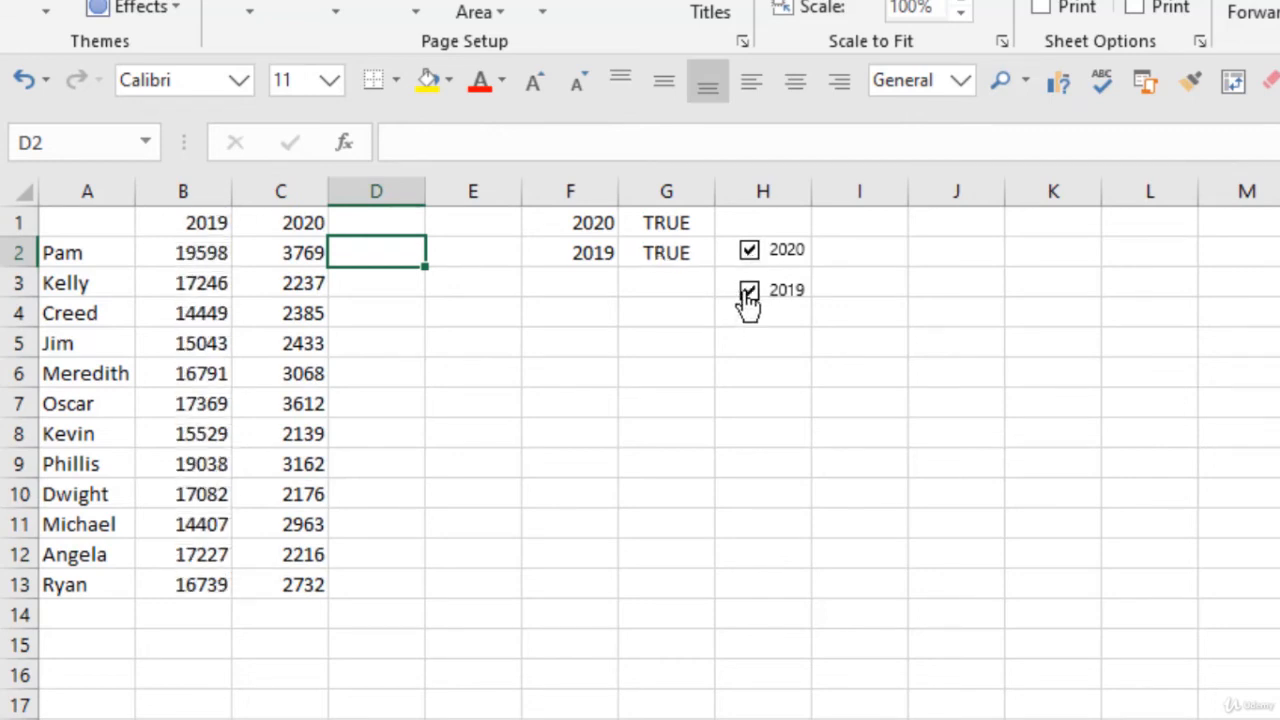
# Make the year headers in B1:C1 and the salesperson names in A2:A13 bold
pyautogui.moveTo(194, 218); pyautogui.dragTo(273, 218)
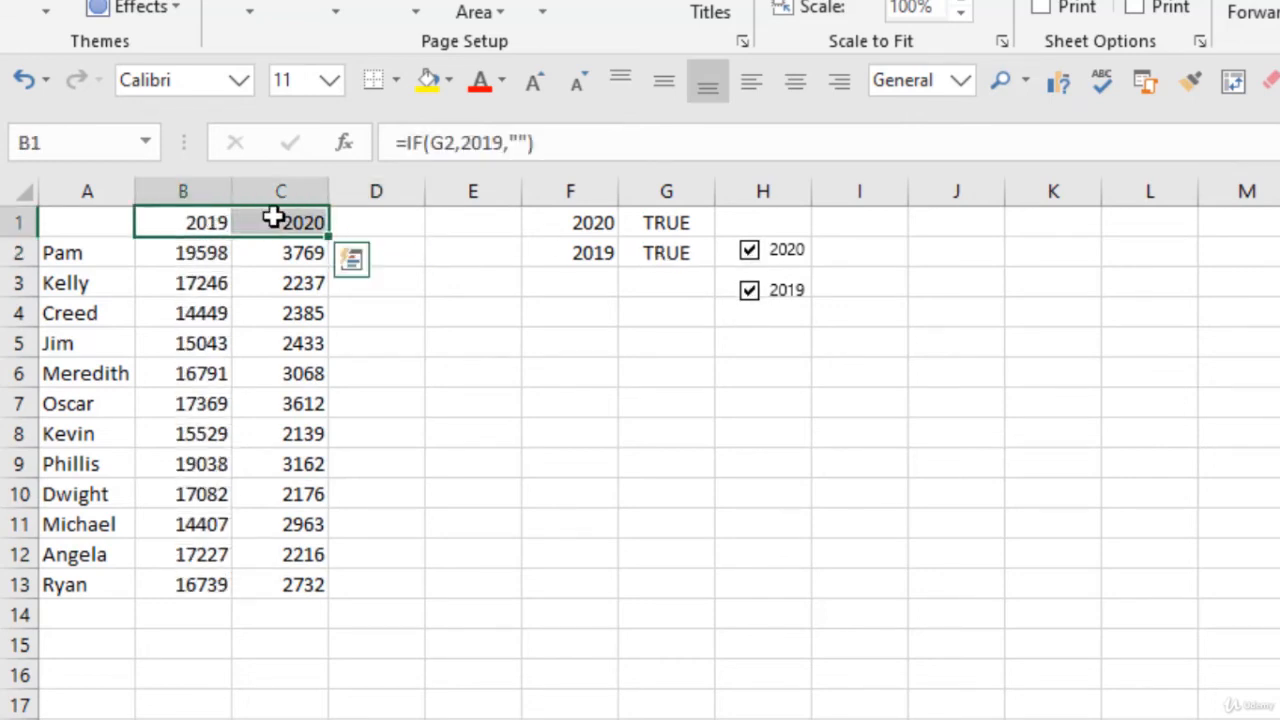
pyautogui.hotkey('ctrl', 'b')
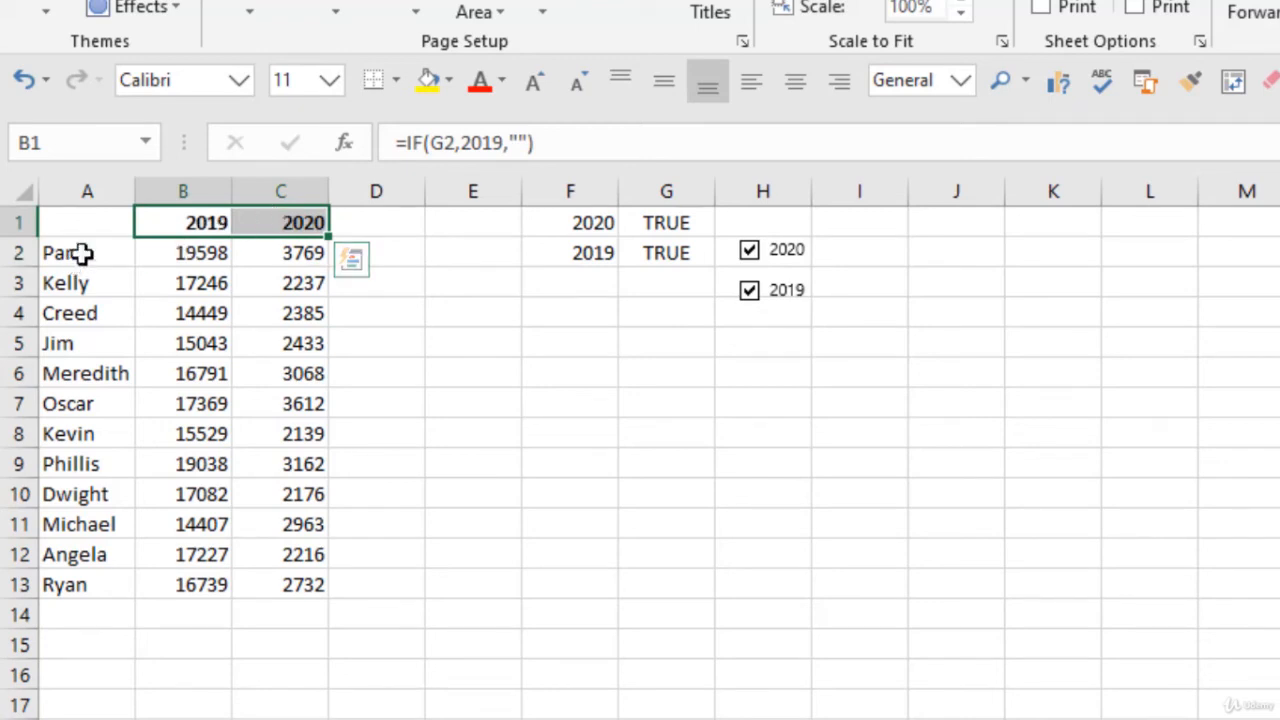
pyautogui.moveTo(86, 257); pyautogui.dragTo(67, 577)
pyautogui.hotkey('ctrl', 'b')
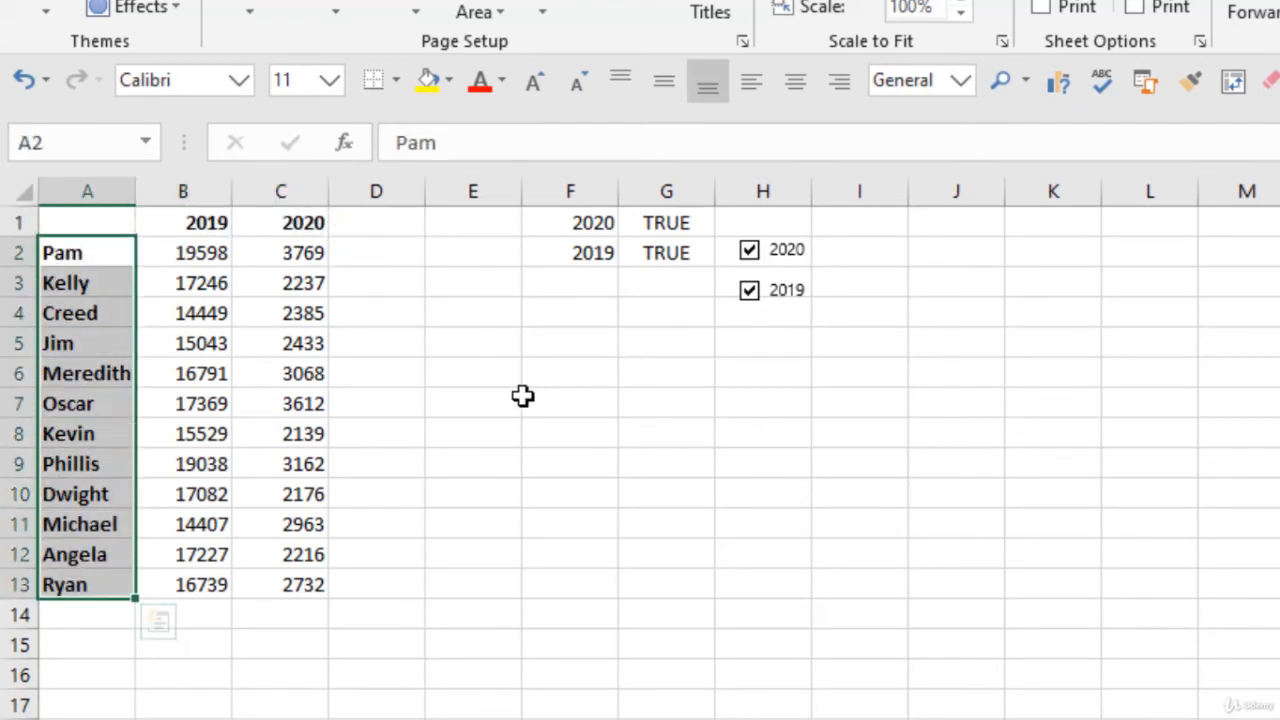
pyautogui.click(556, 395)
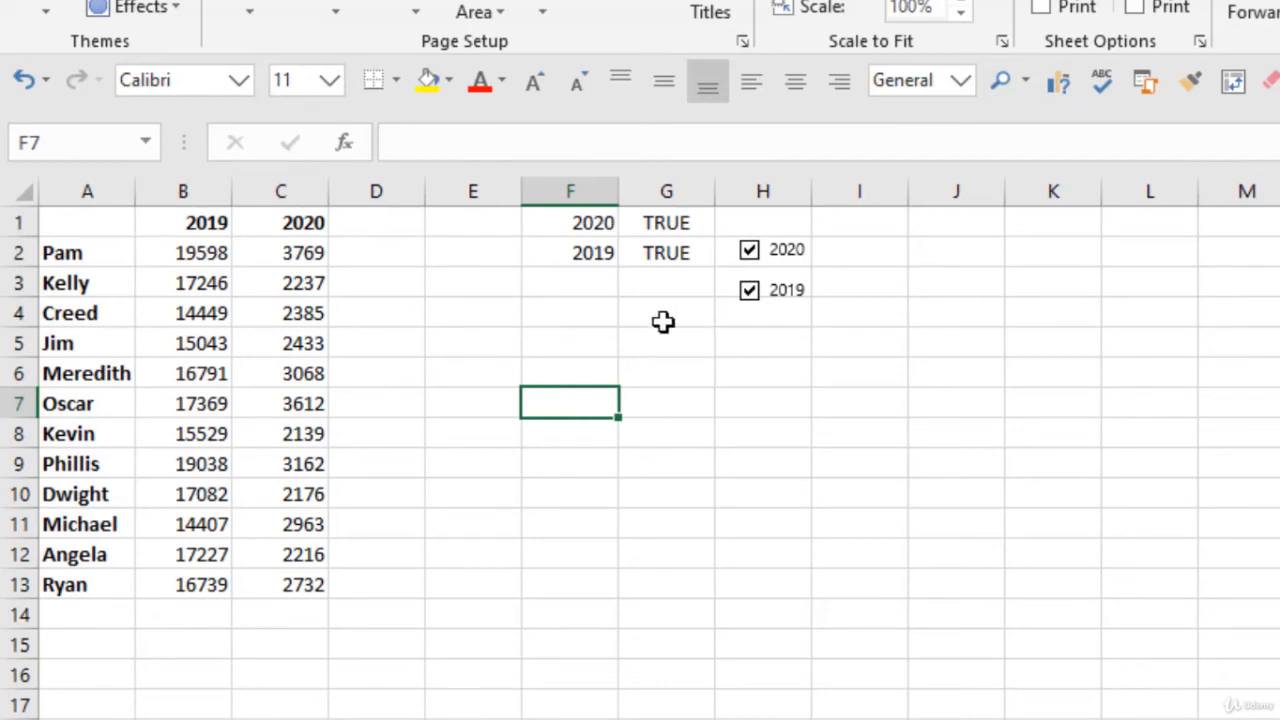
# Insert a 2-D stacked column chart from A1:C13 and place it below the check boxes, closer to the data
pyautogui.moveTo(47, 218); pyautogui.dragTo(280, 574)
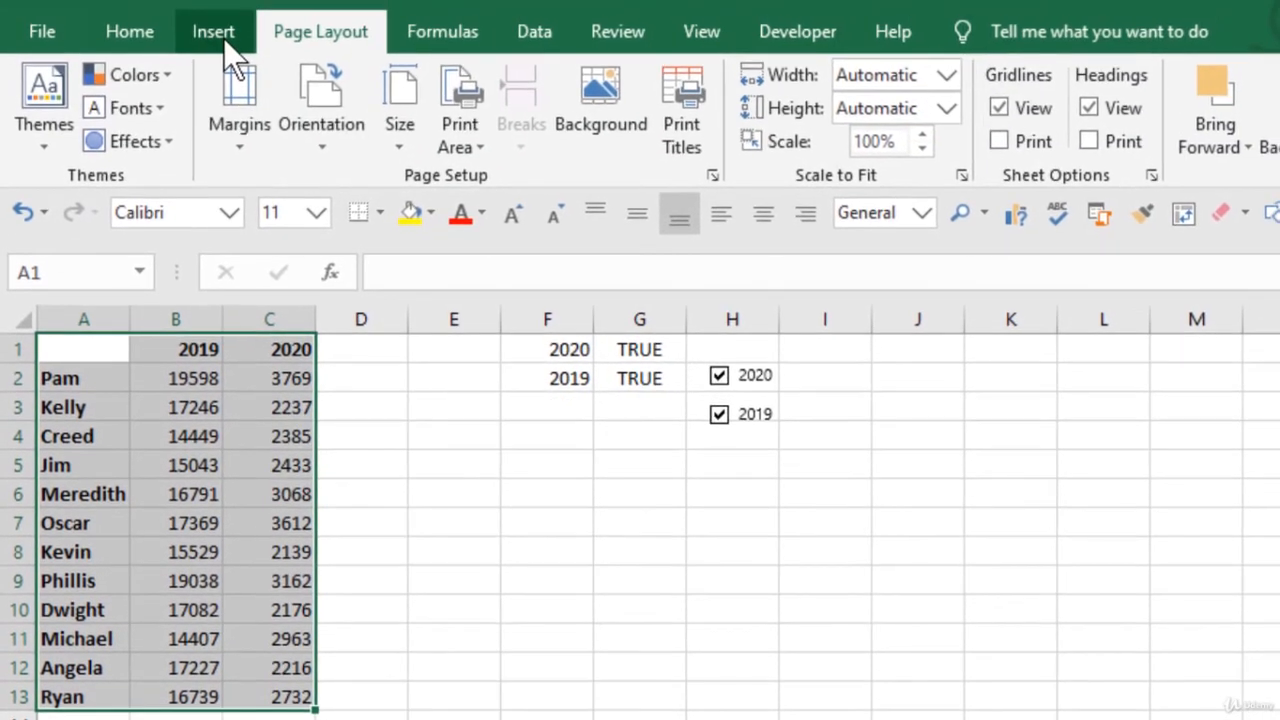
pyautogui.click(218, 32)
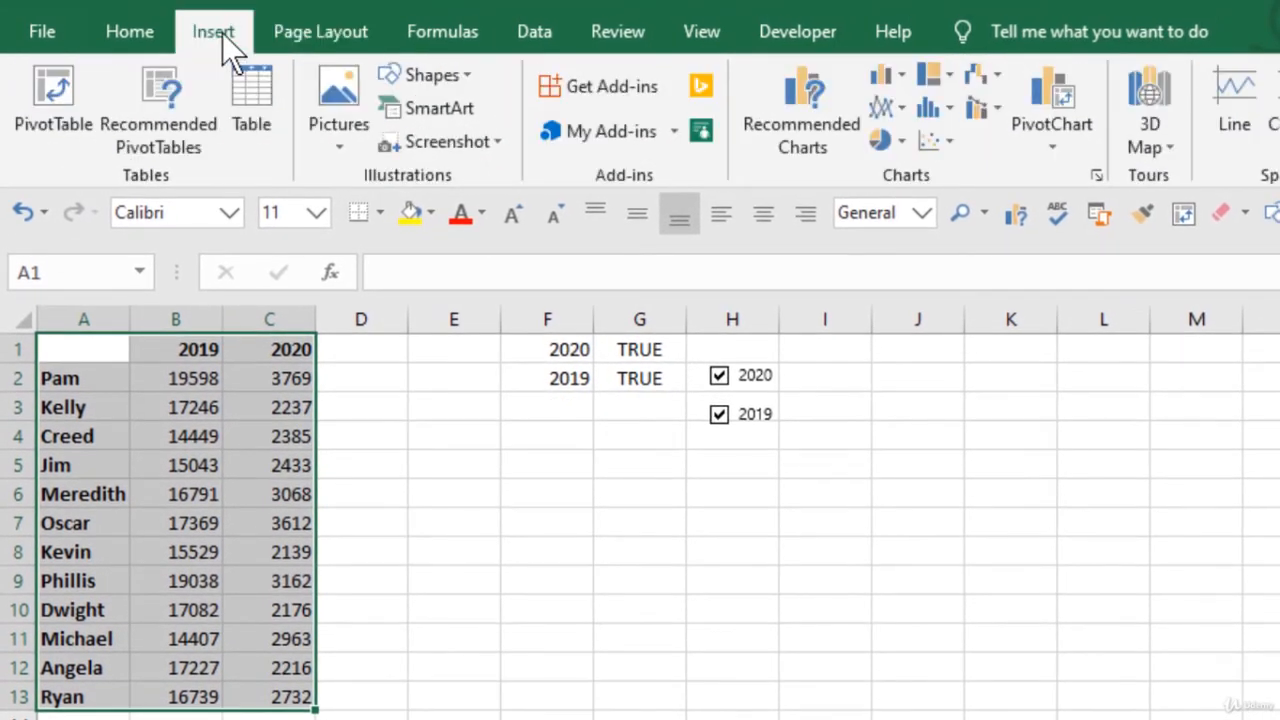
pyautogui.click(894, 78)
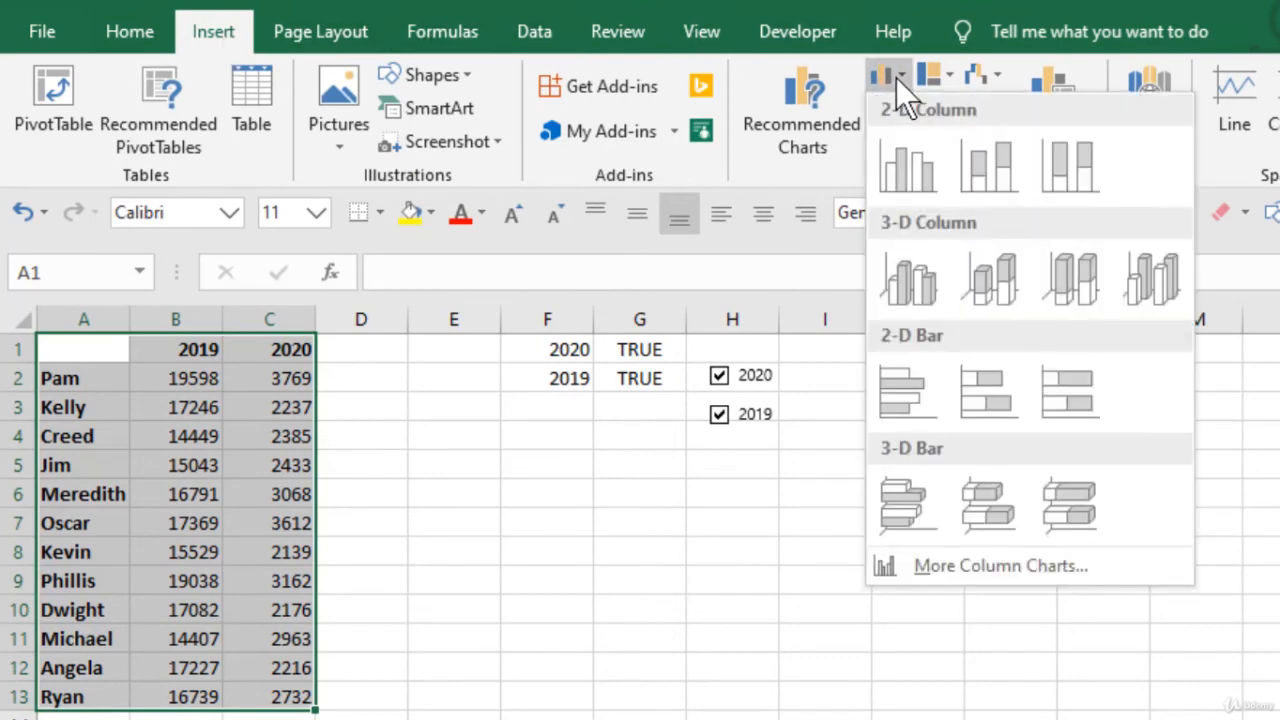
pyautogui.click(985, 185)
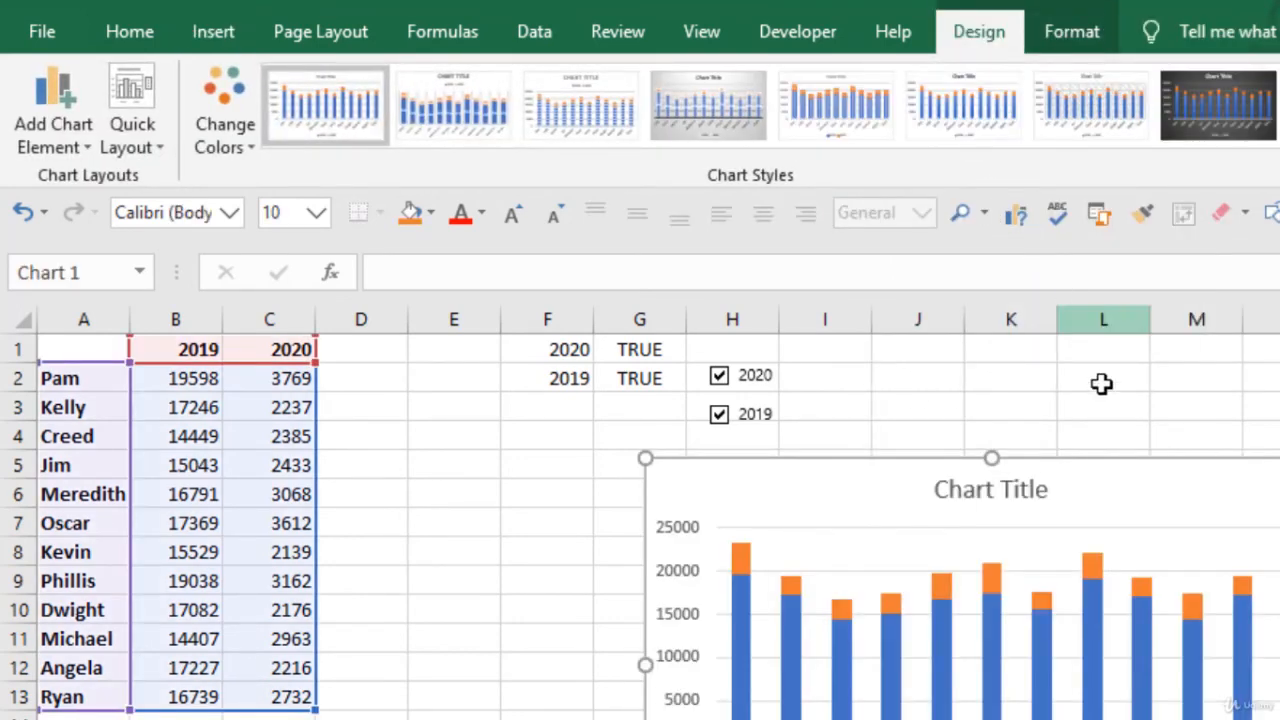
pyautogui.moveTo(1157, 463); pyautogui.dragTo(941, 447)
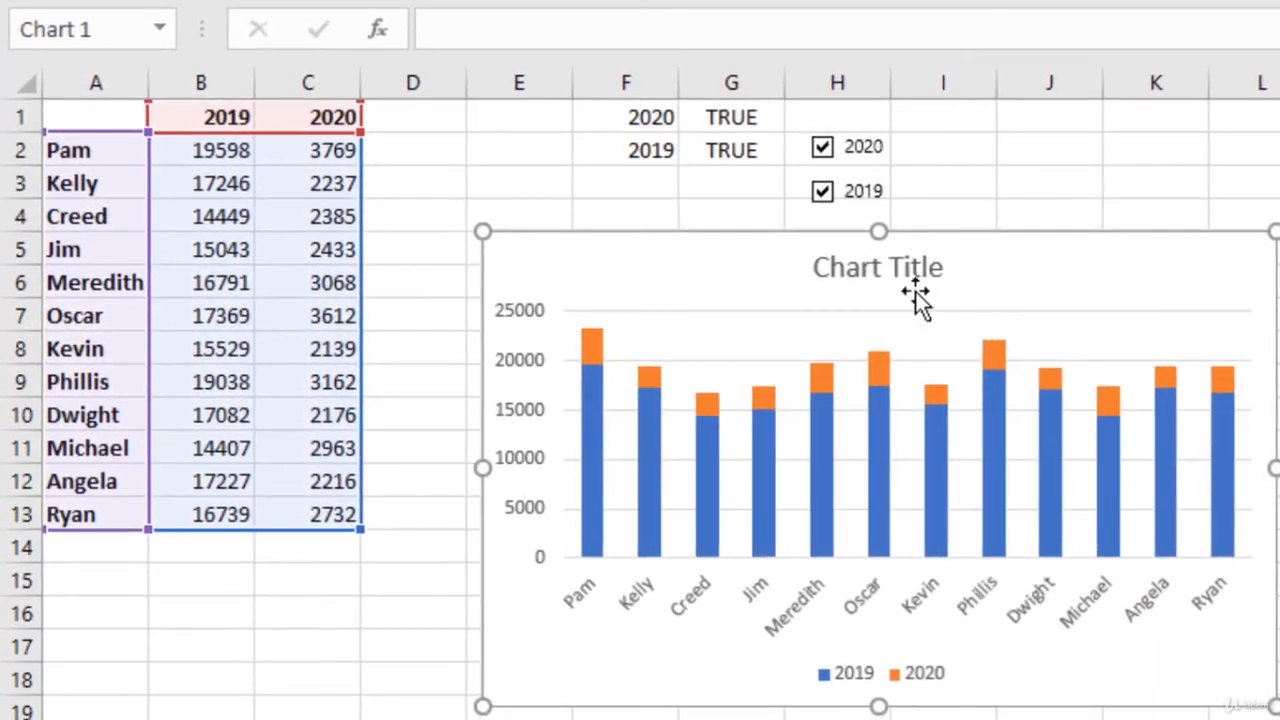
# Change the stacked column chart's title to "Employee Sales" and return to the worksheet cells
pyautogui.click(819, 478)
pyautogui.click(909, 267)
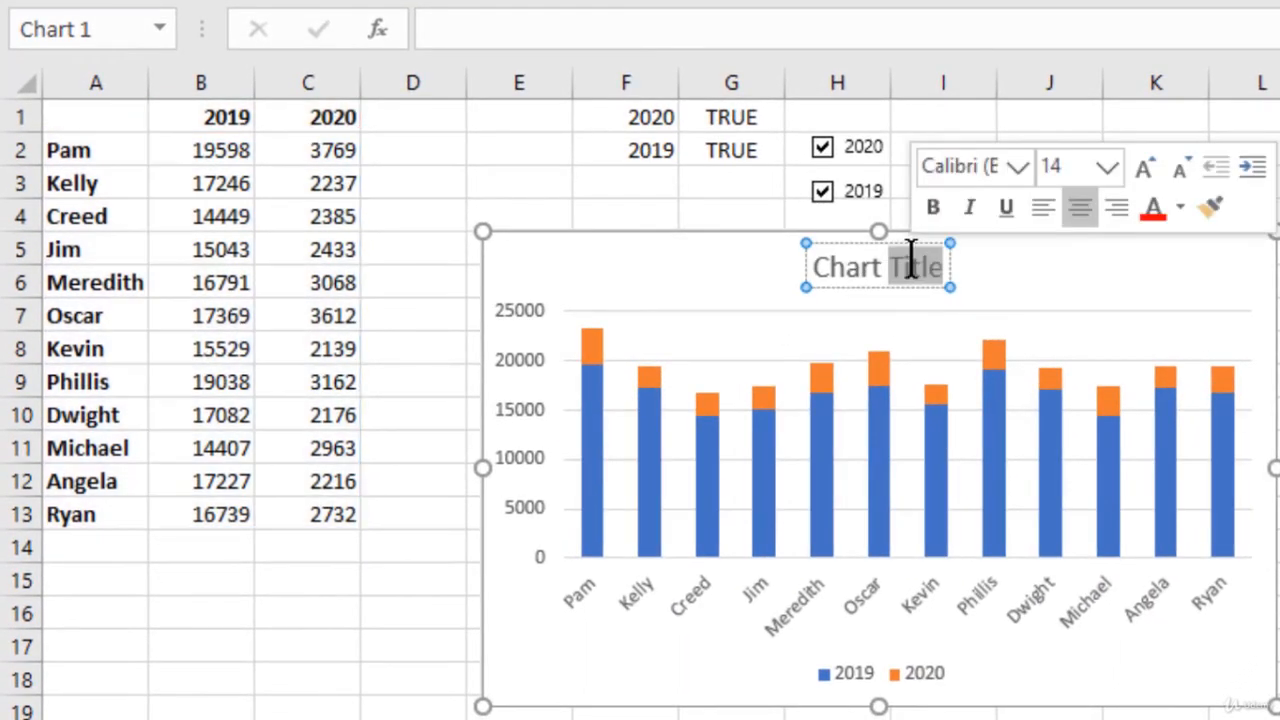
pyautogui.tripleClick(910, 265)
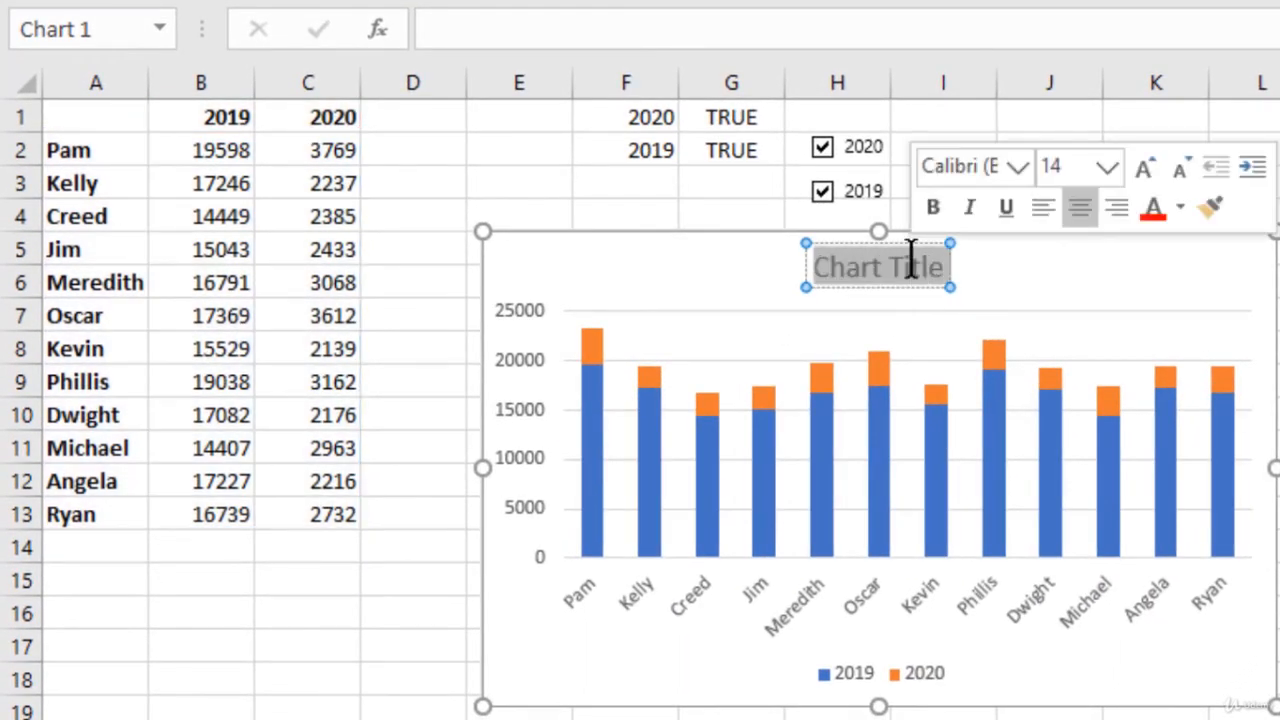
pyautogui.write('Employee')
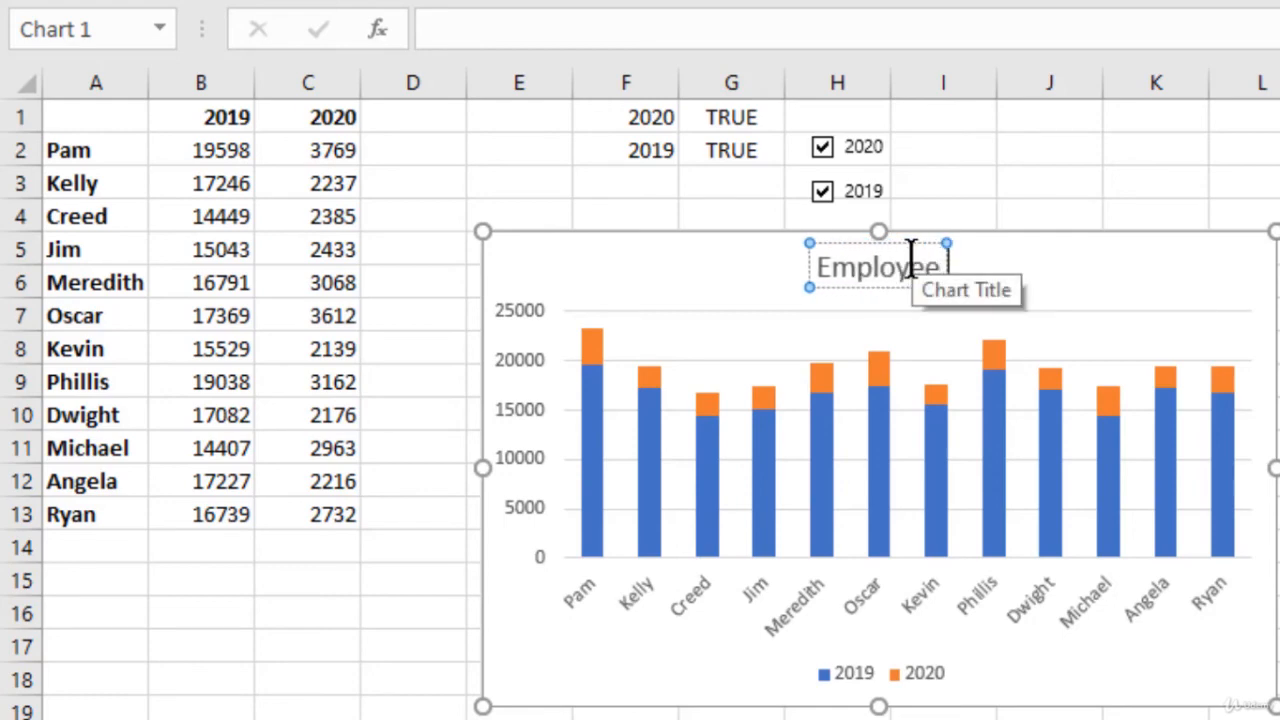
pyautogui.write(' Sales')
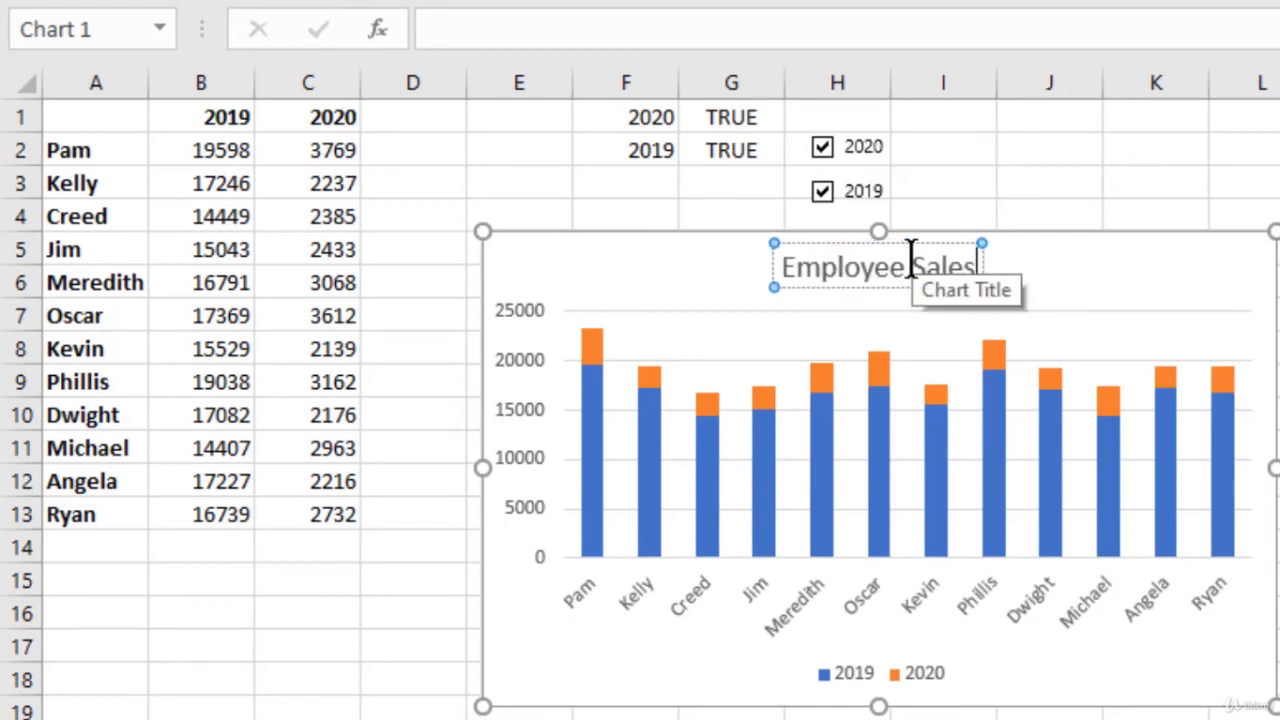
pyautogui.click(1279, 283)
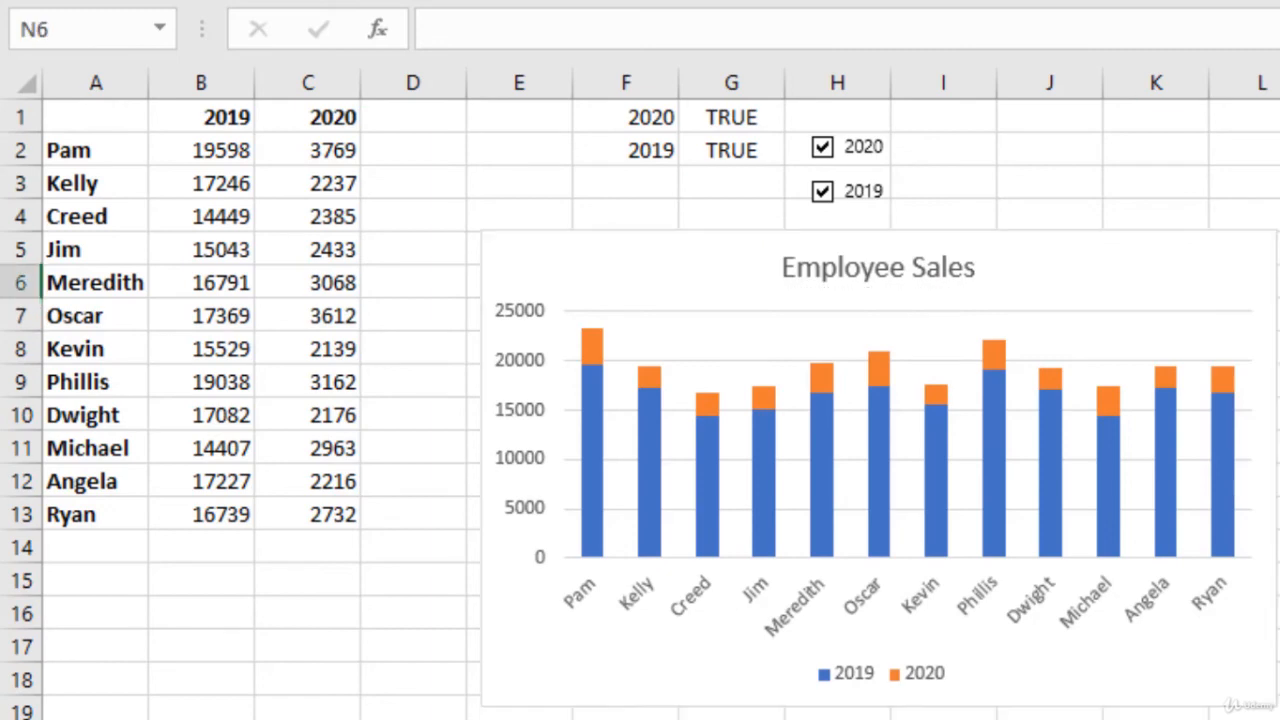
pyautogui.click(1160, 252)
pyautogui.click(934, 140)
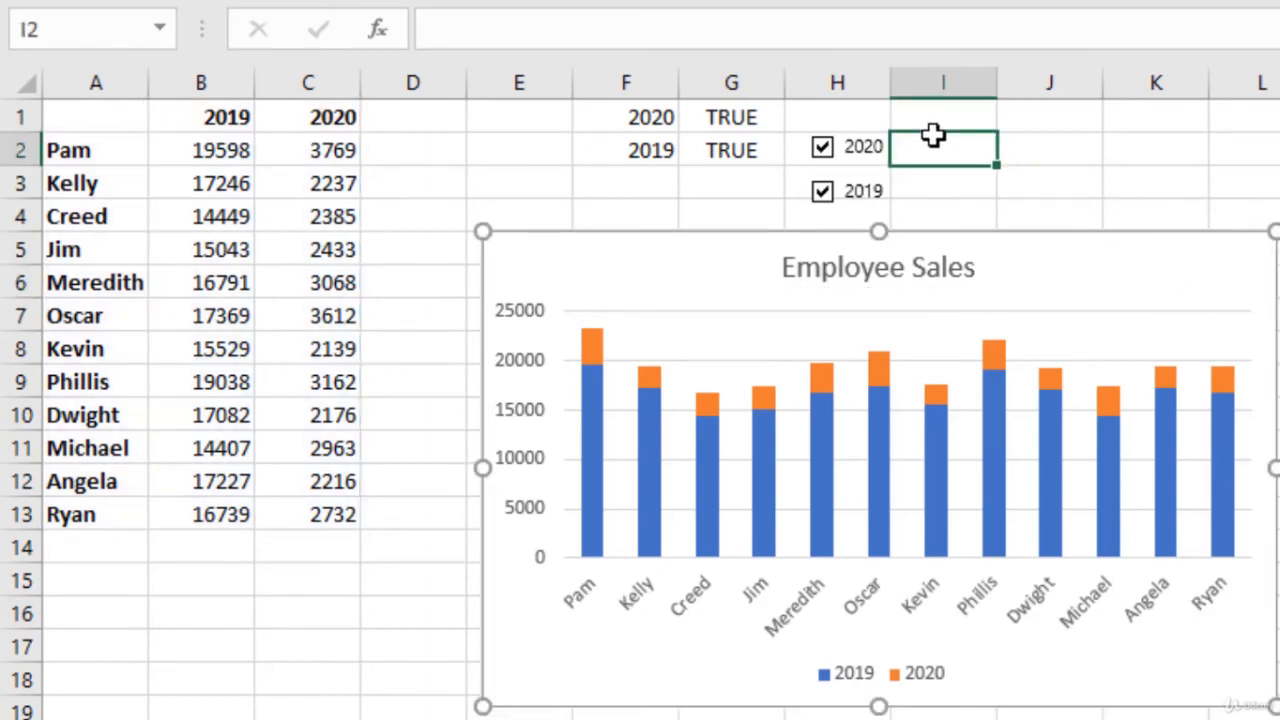
# Bring the 2020 and 2019 check boxes to the front and move them together onto the chart's upper-right corner
pyautogui.keyDown('ctrl'); pyautogui.click(876, 153); pyautogui.keyUp('ctrl')
pyautogui.keyDown('ctrl'); pyautogui.click(873, 180); pyautogui.keyUp('ctrl')
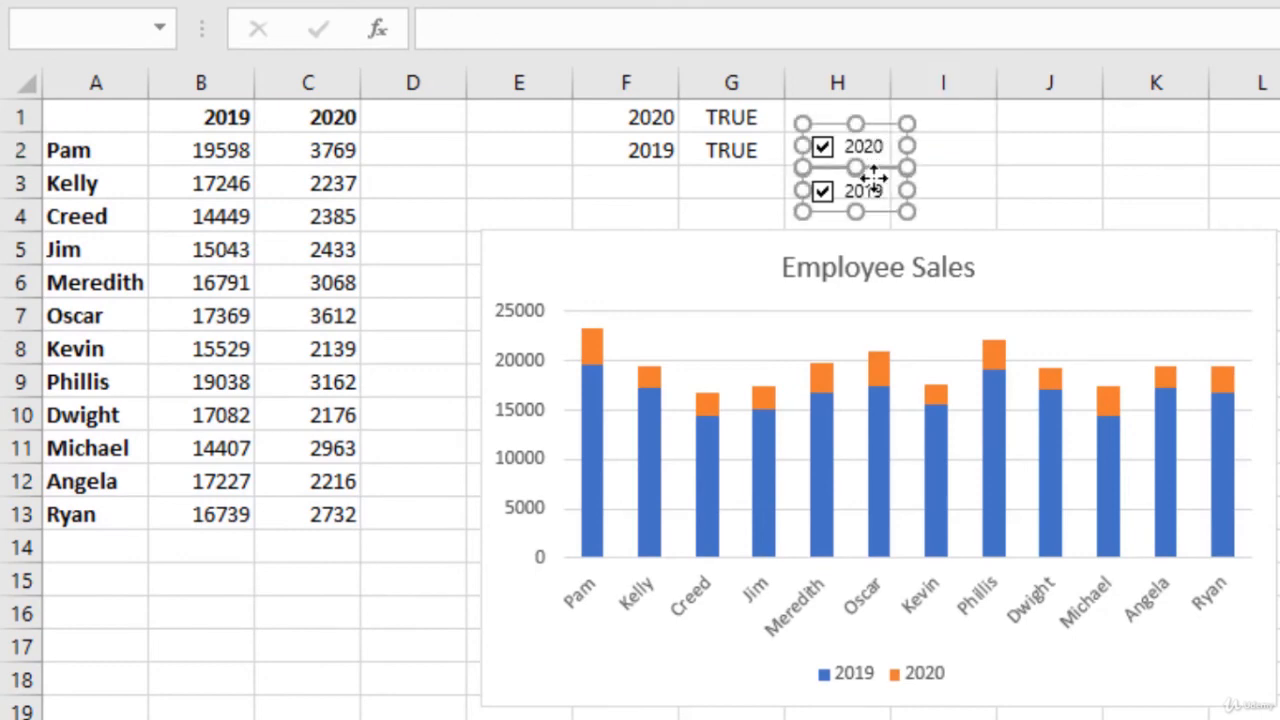
pyautogui.moveTo(888, 198); pyautogui.dragTo(1257, 232)
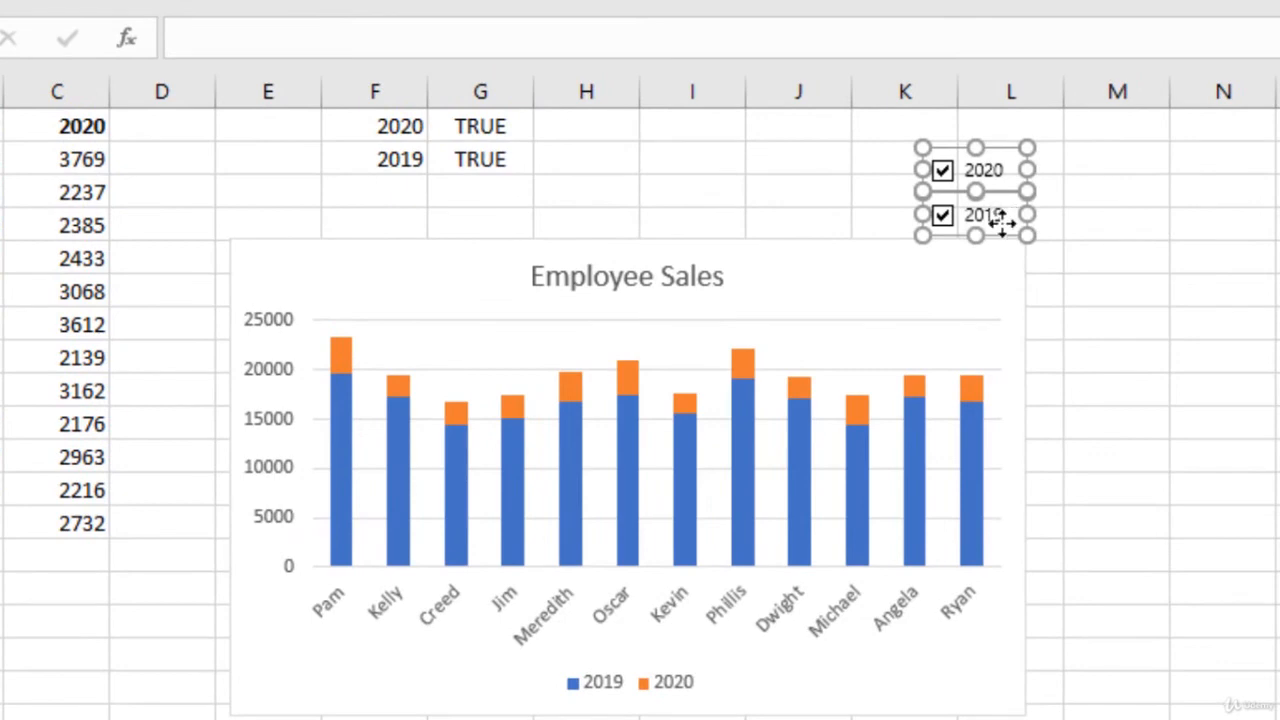
pyautogui.rightClick(1000, 222)
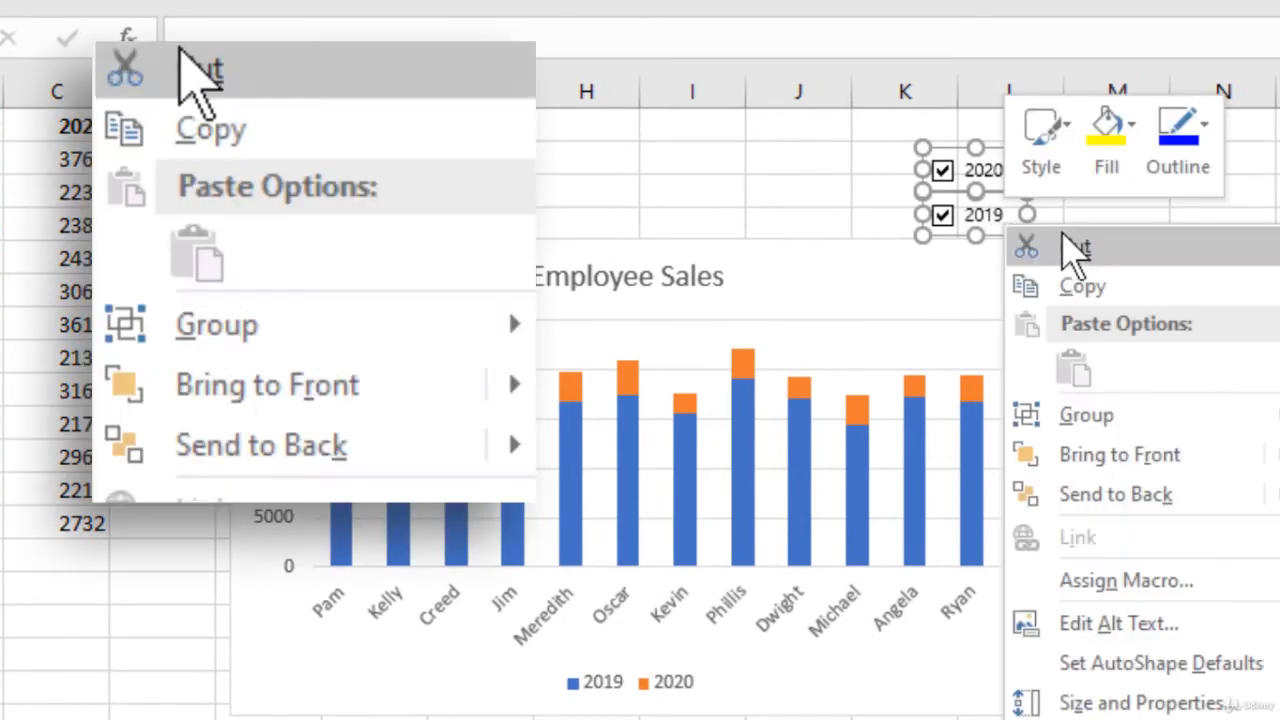
pyautogui.click(1137, 480)
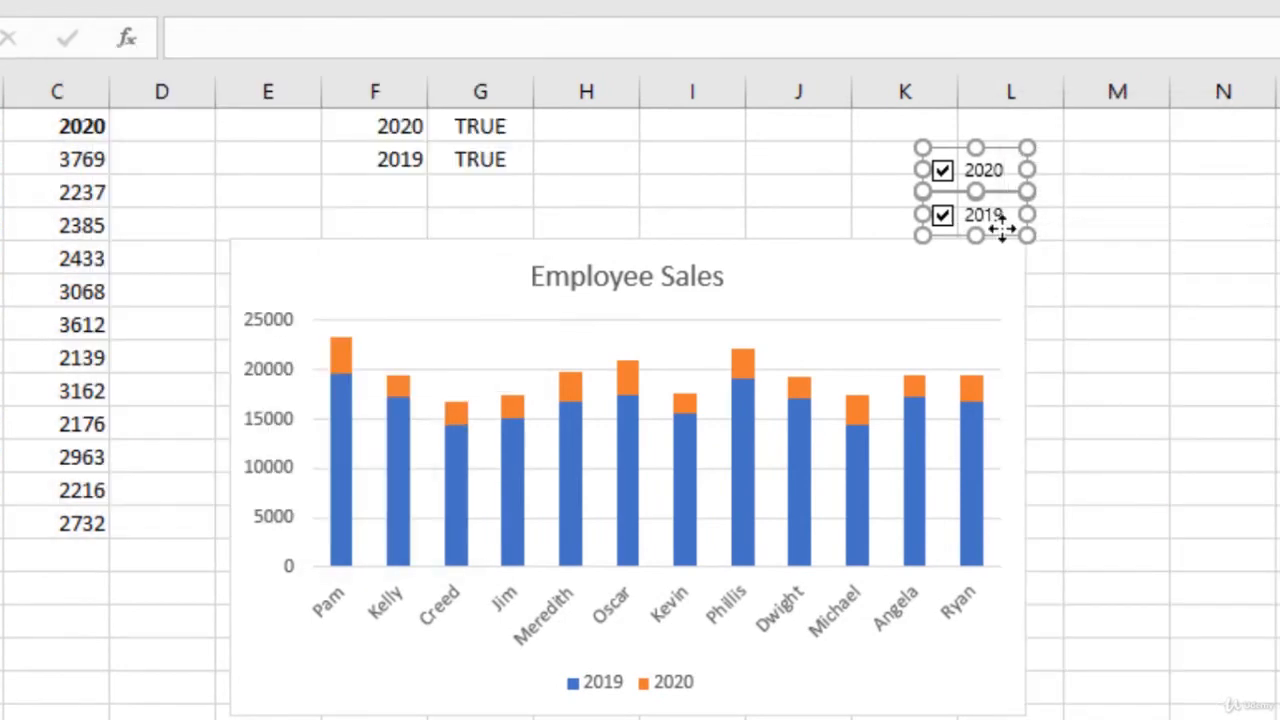
pyautogui.moveTo(1004, 238); pyautogui.dragTo(991, 322)
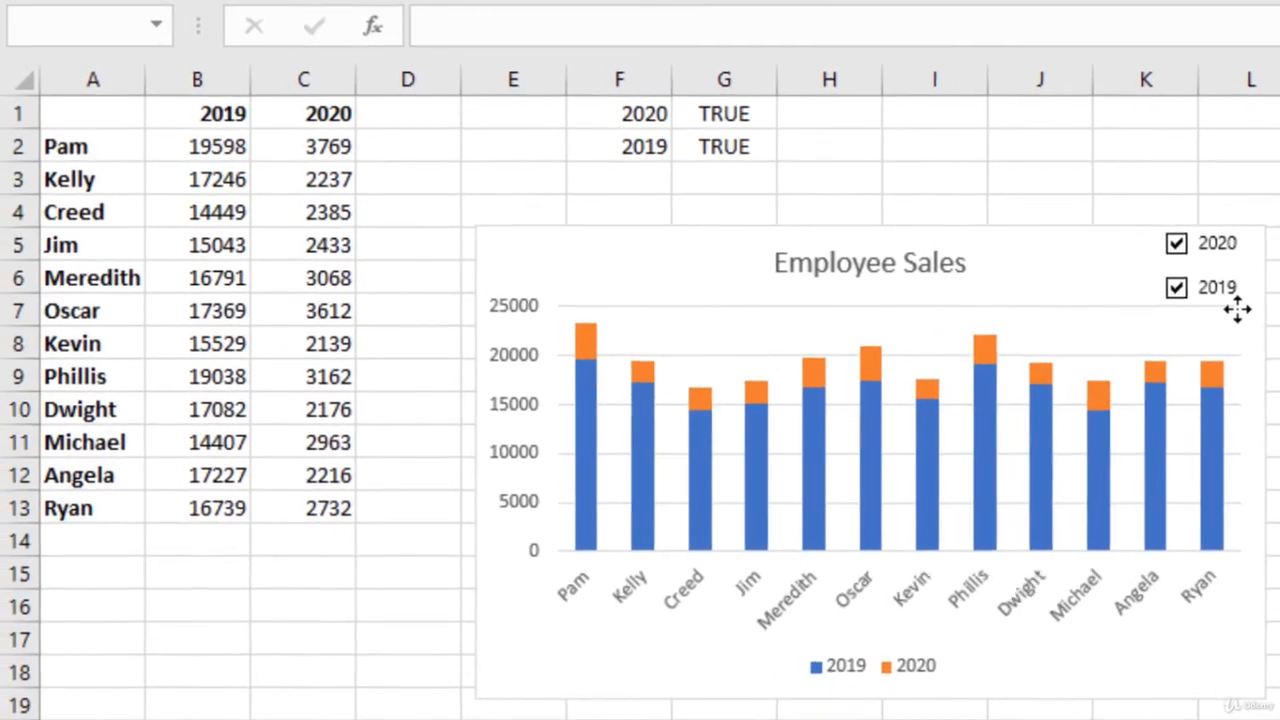
pyautogui.press('Escape')
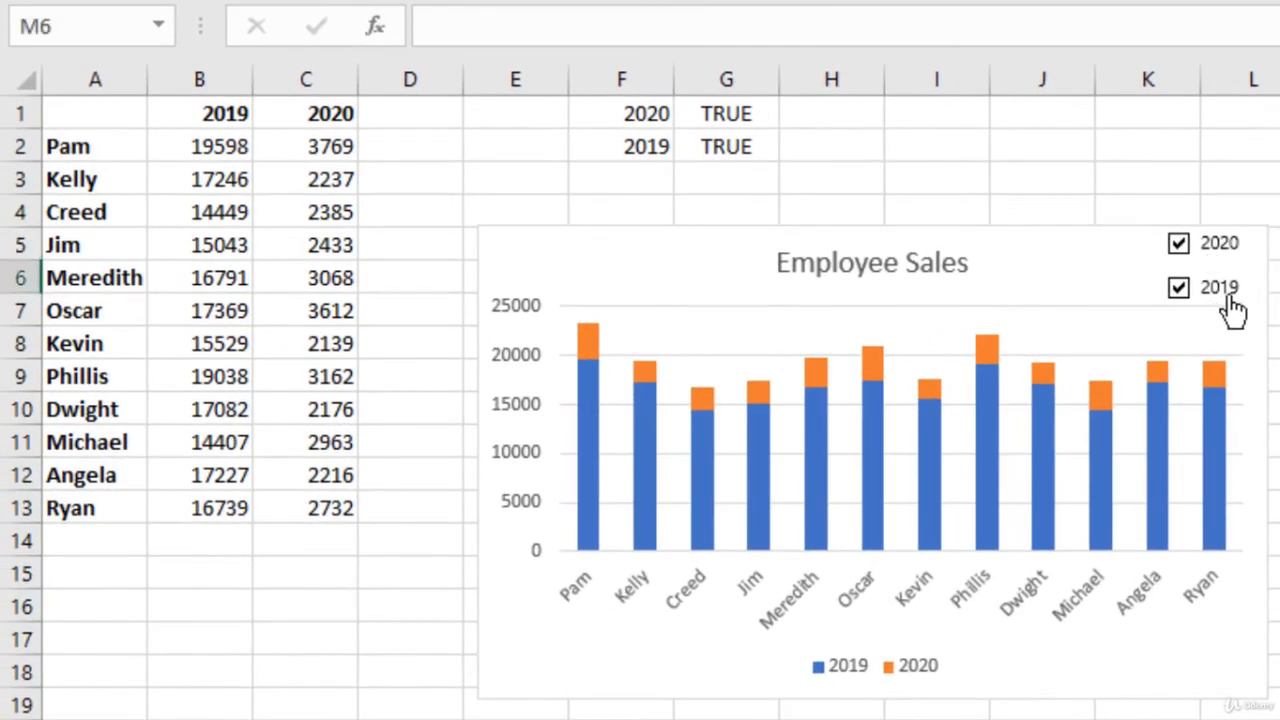
# Nudge the 2019 check box up closer to the 2020 one, and toggle 2019 off and on to test the chart
pyautogui.click(1229, 300)
pyautogui.click(1227, 302)
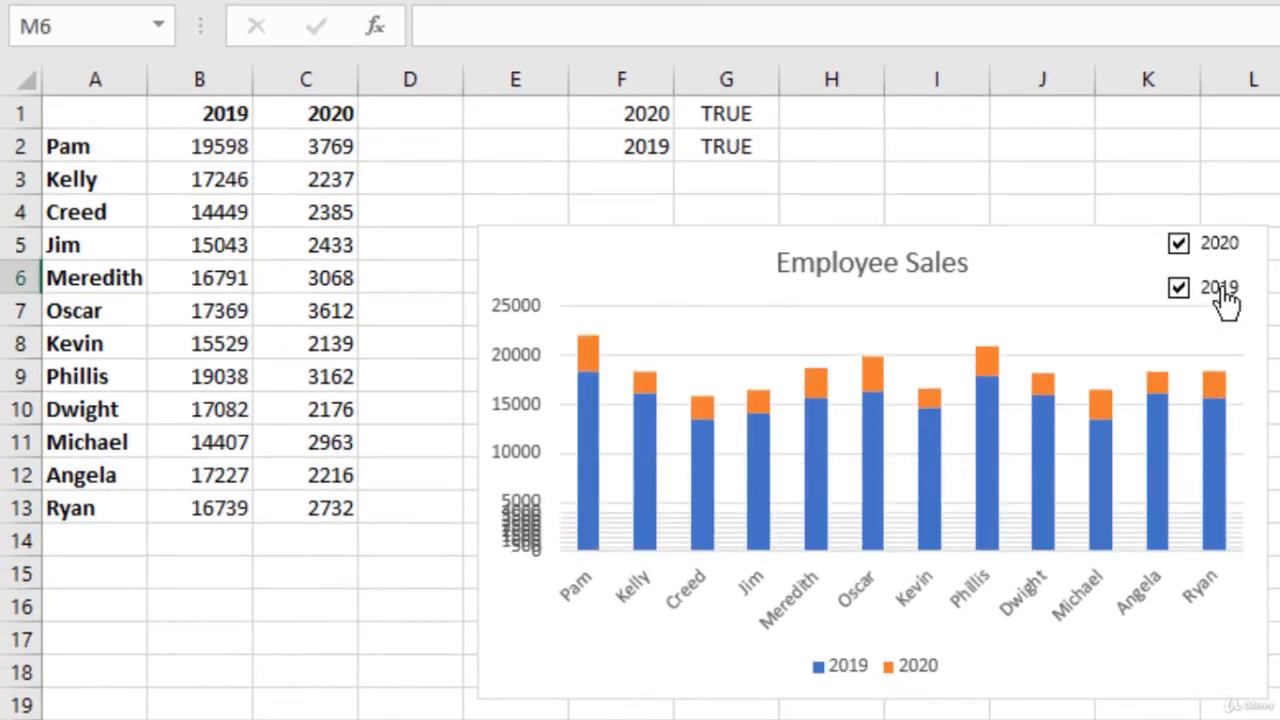
pyautogui.keyDown('ctrl'); pyautogui.click(1224, 290); pyautogui.keyUp('ctrl')
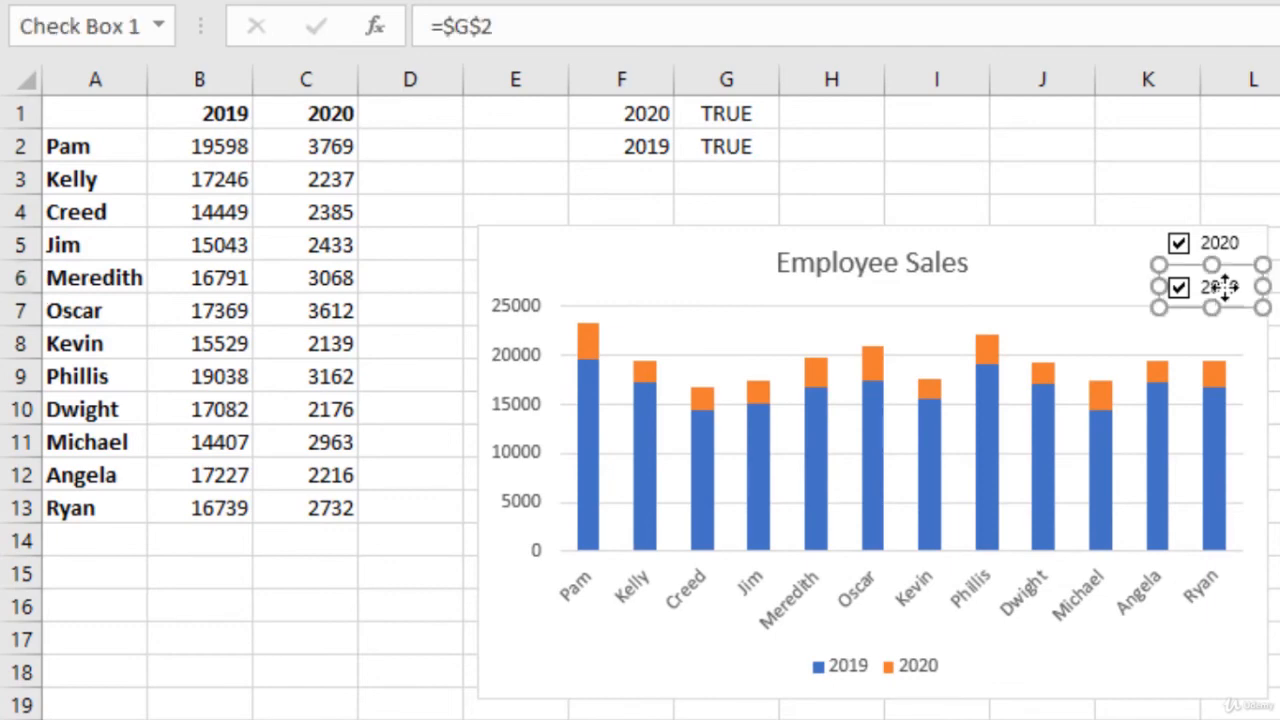
pyautogui.press('Up')
pyautogui.press('Up')
pyautogui.press('Up')
pyautogui.press('Up')
pyautogui.press('Up')
pyautogui.press('Up')
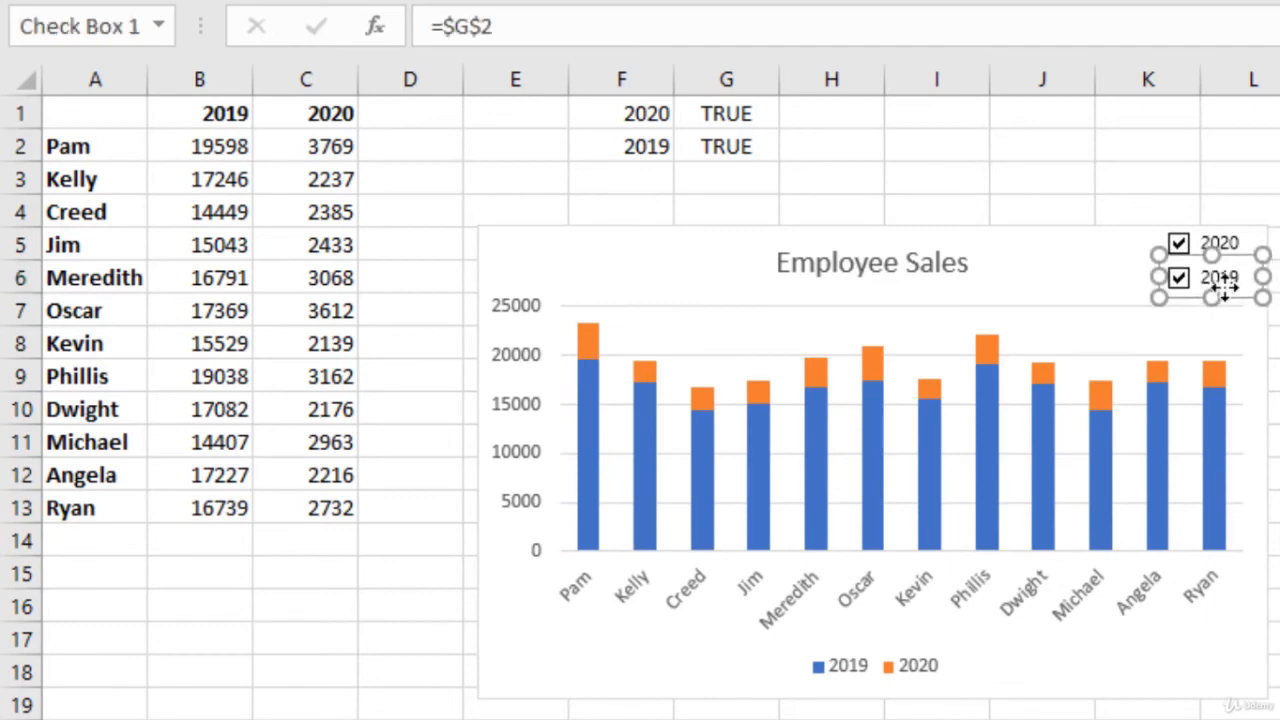
pyautogui.press('Escape')
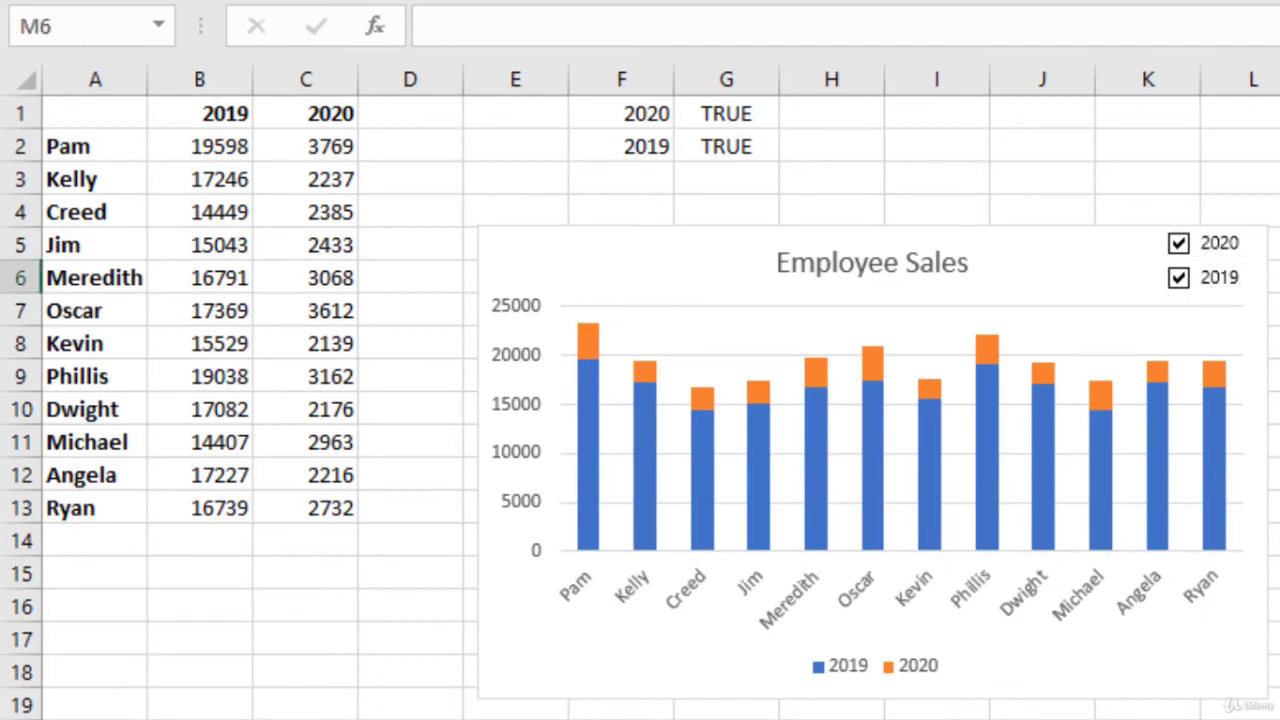
pyautogui.click(1199, 293)
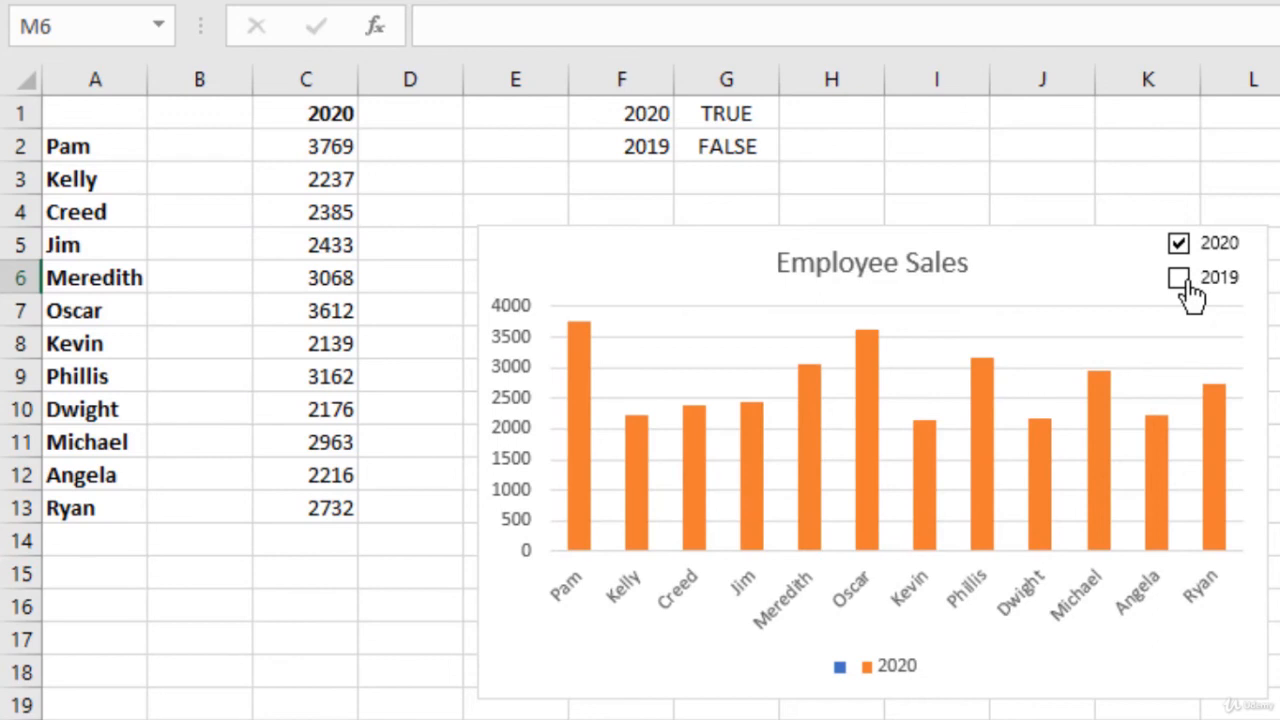
pyautogui.click(1192, 293)
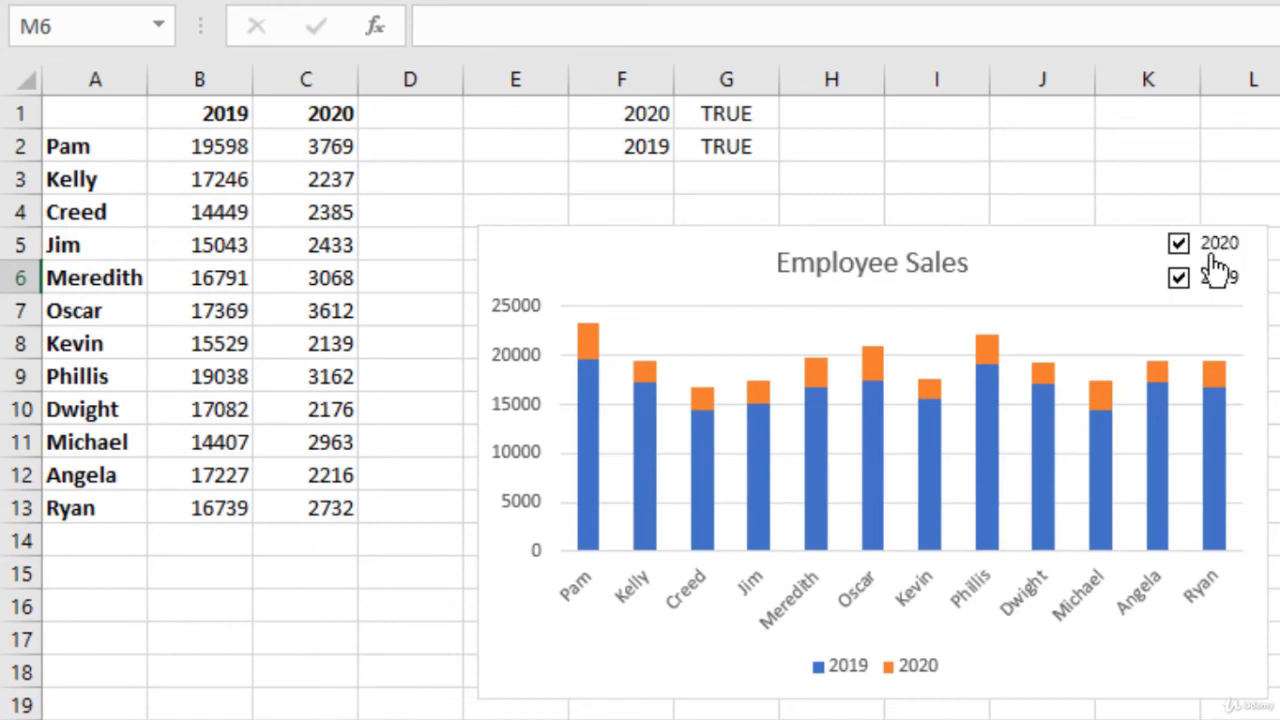
# Delete the legend from the Employee Sales chart
pyautogui.click(924, 666)
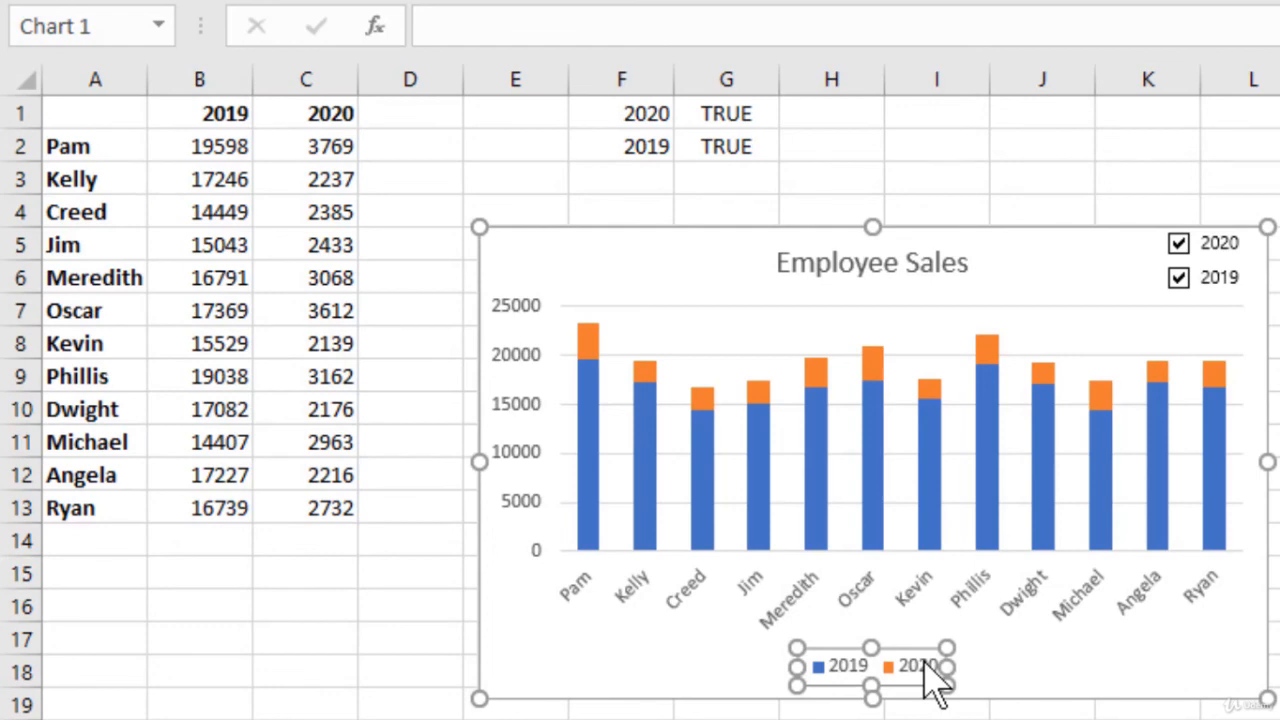
pyautogui.press('Delete')
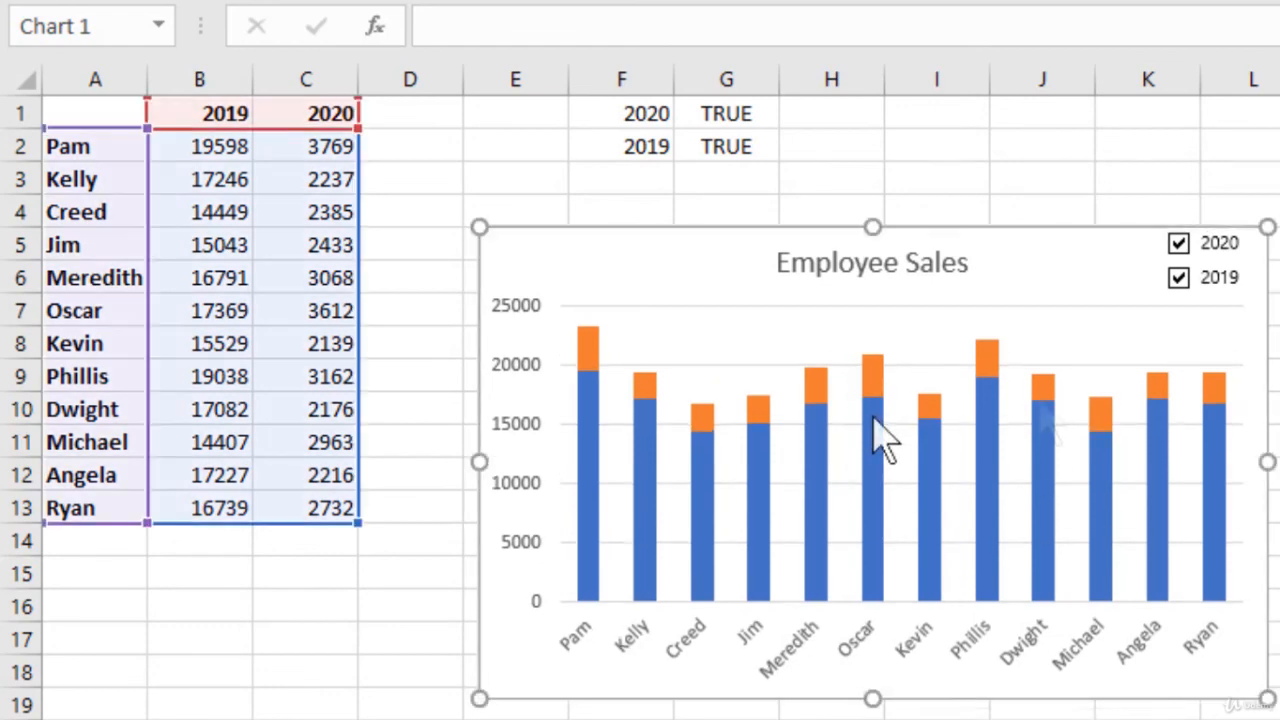
pyautogui.moveTo(874, 420)
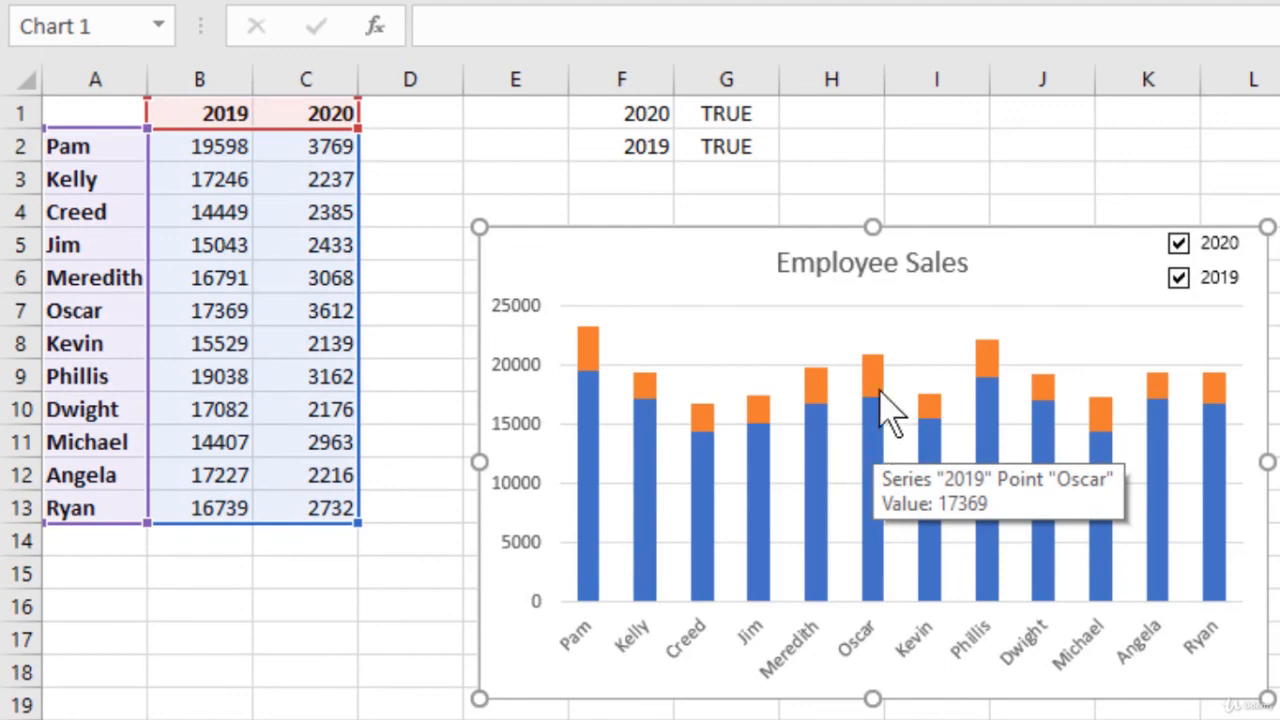
pyautogui.moveTo(874, 395)
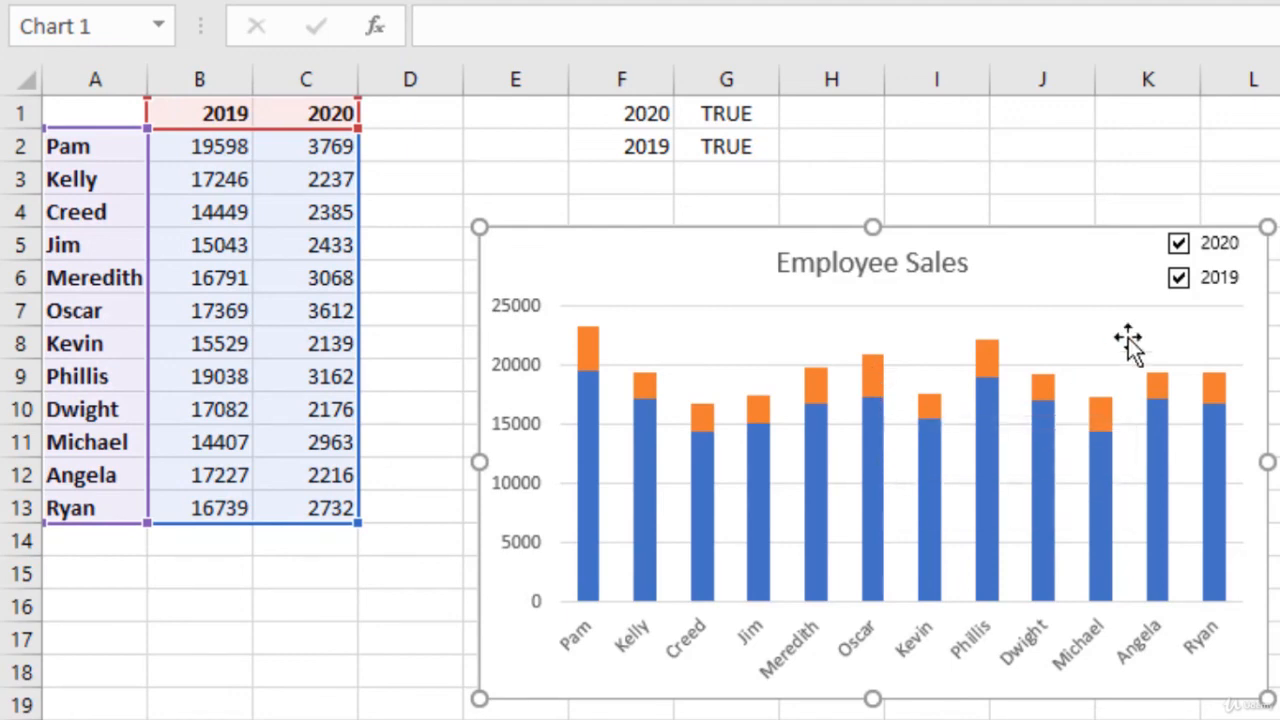
# Give the 2020 check box an orange outline to match its series in the chart
pyautogui.rightClick(1221, 246)
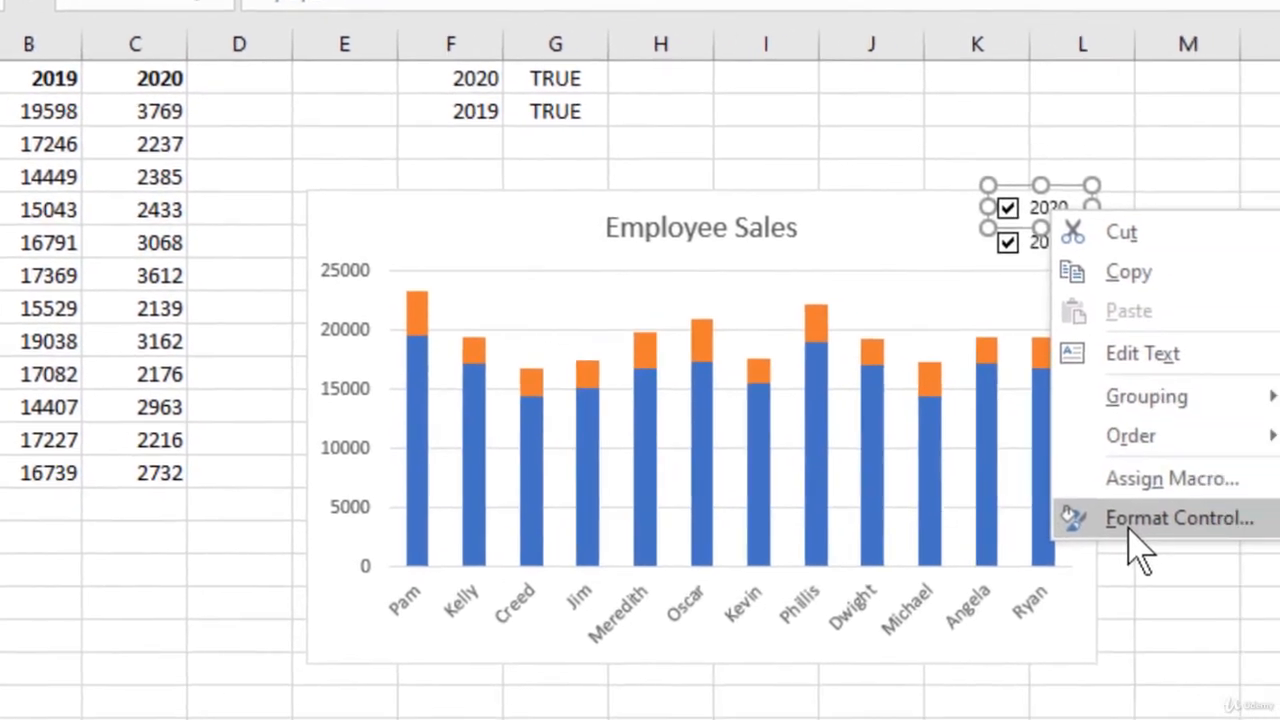
pyautogui.click(1129, 528)
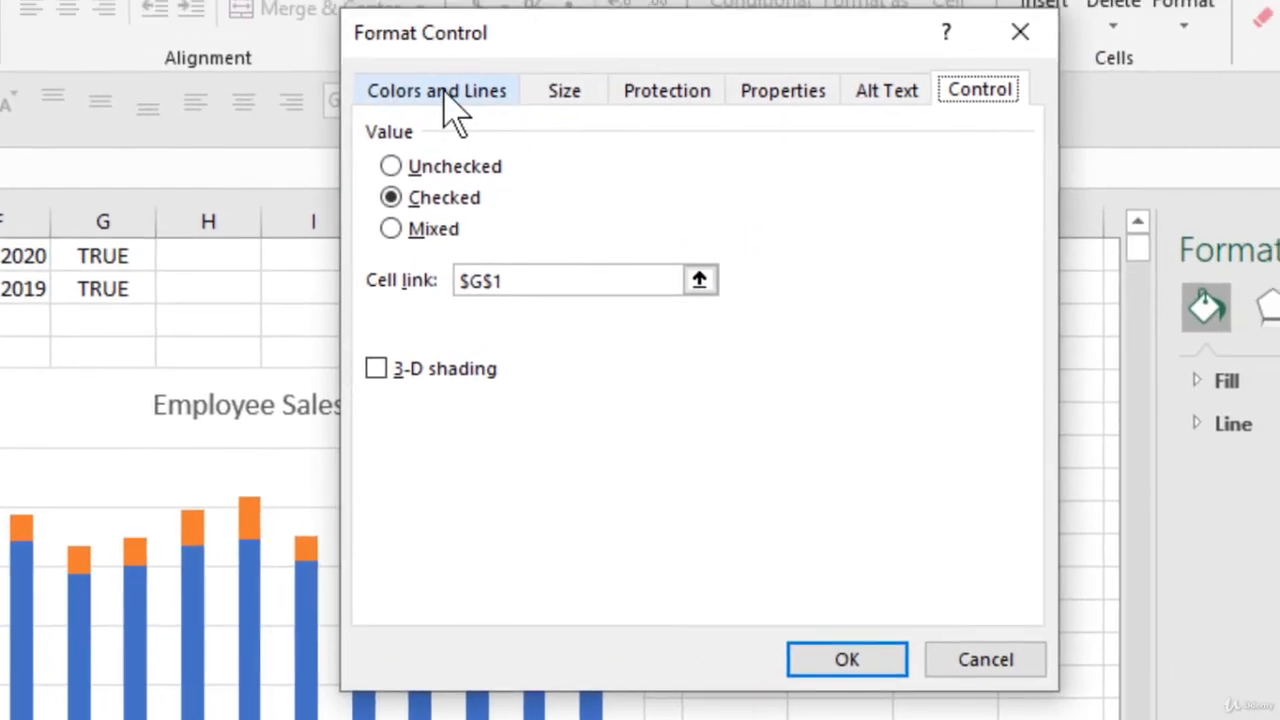
pyautogui.click(447, 98)
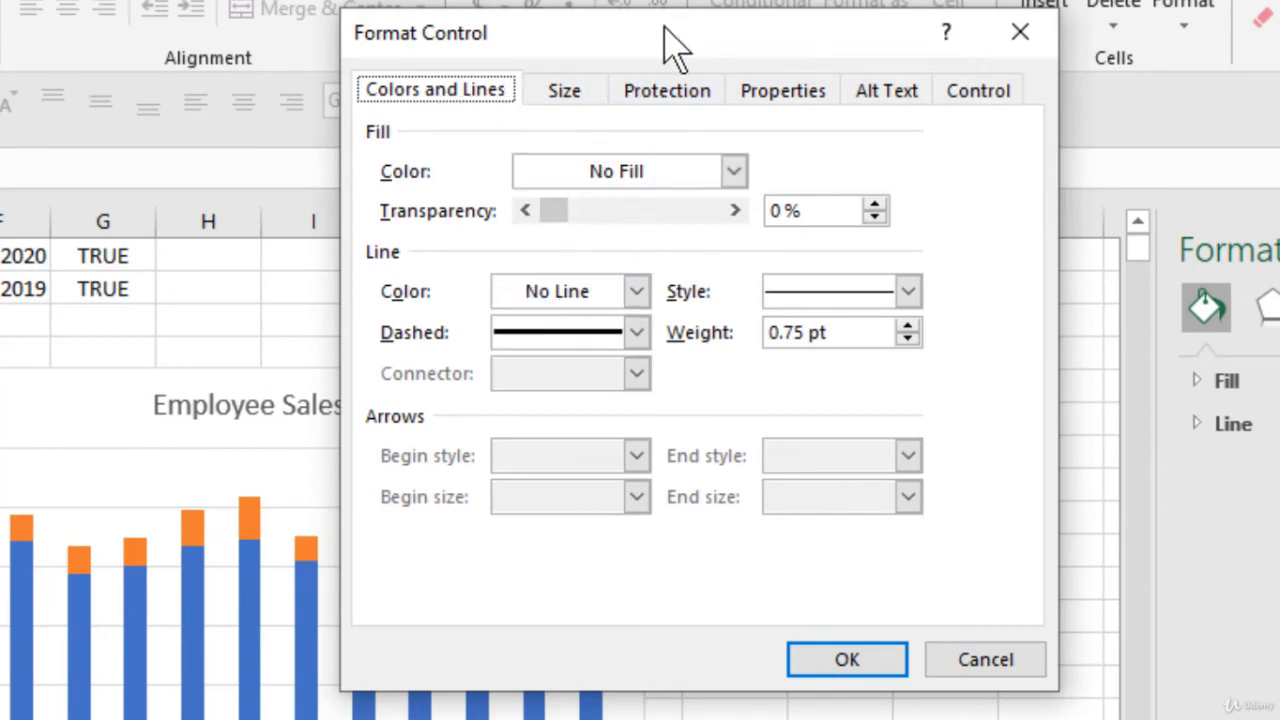
pyautogui.moveTo(675, 50); pyautogui.dragTo(370, 65)
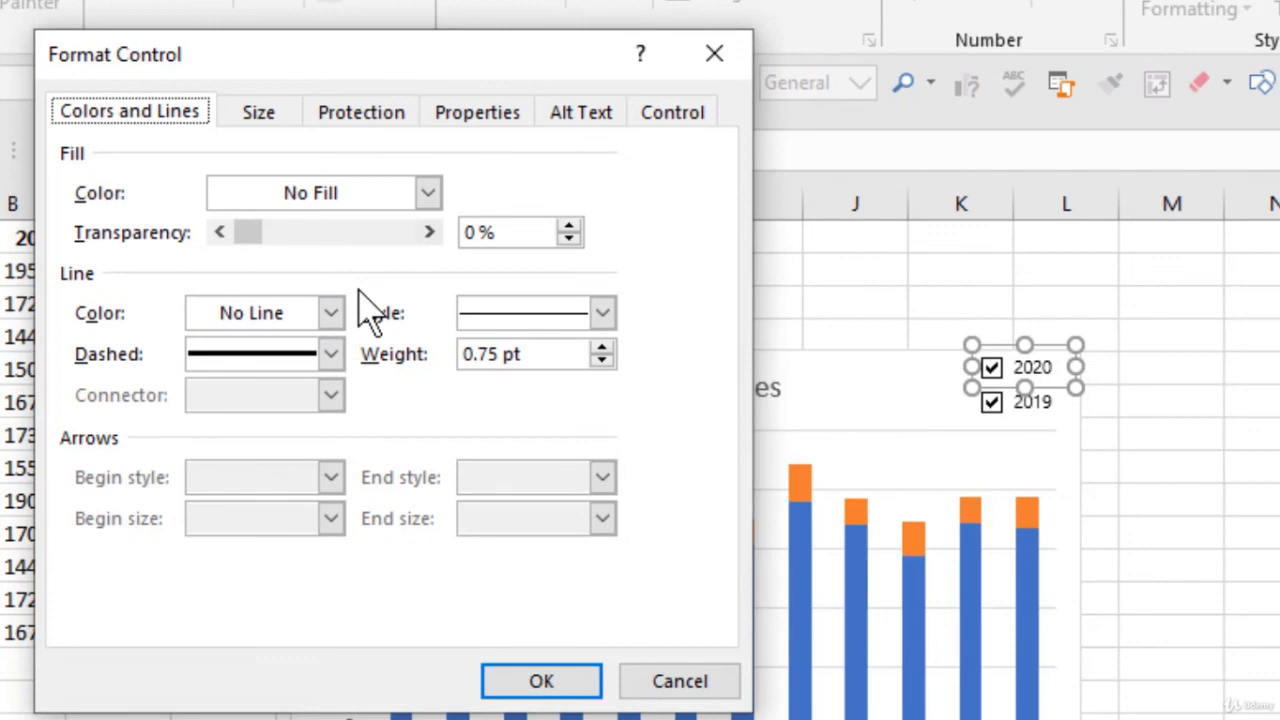
pyautogui.click(331, 315)
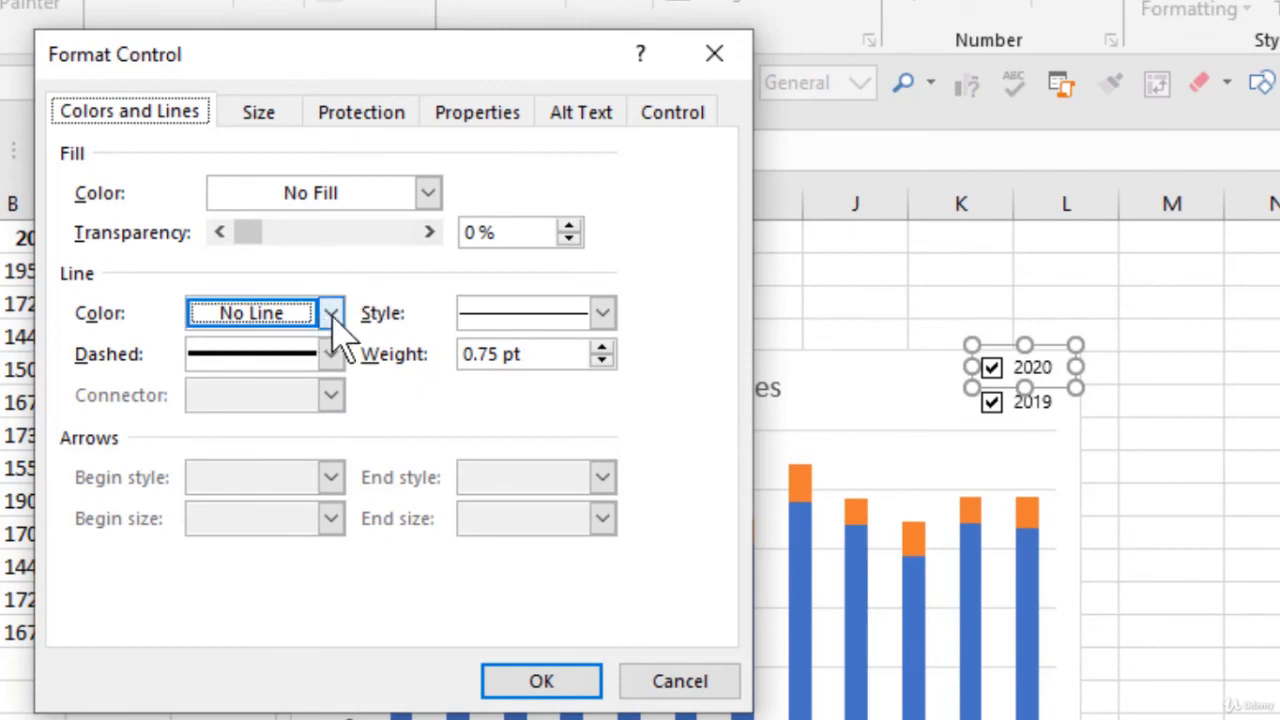
pyautogui.click(335, 318)
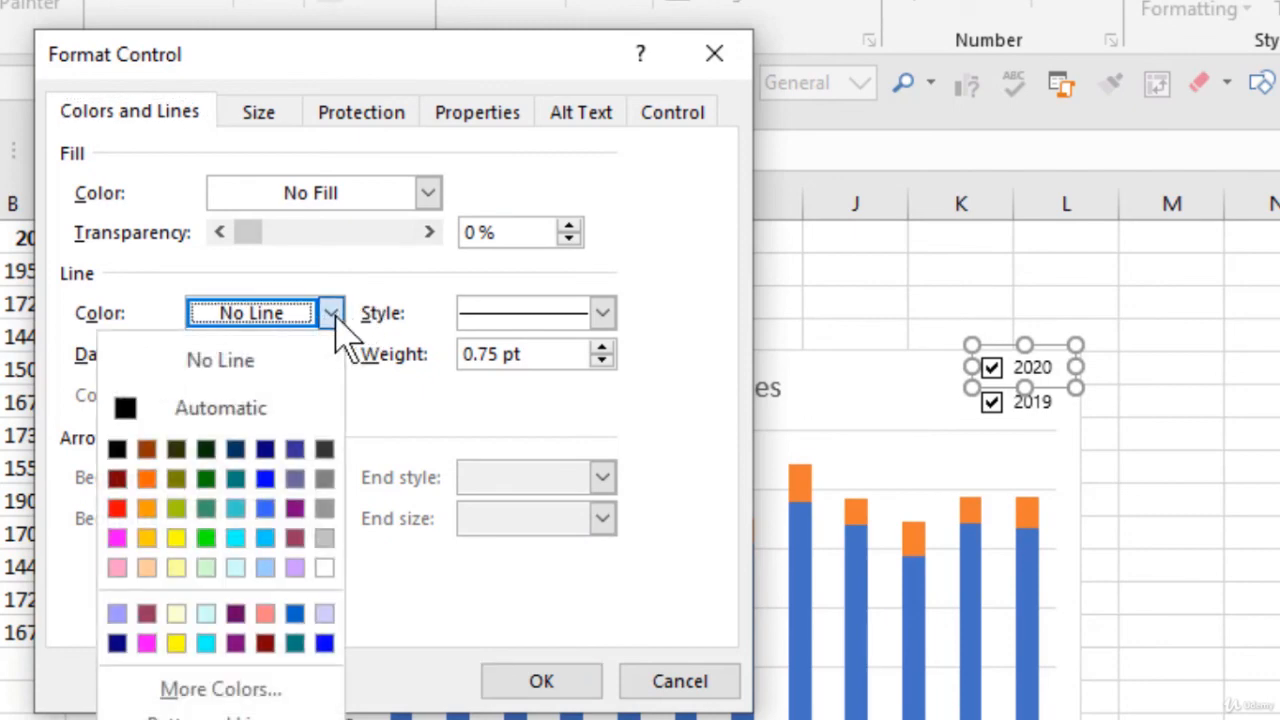
pyautogui.click(150, 478)
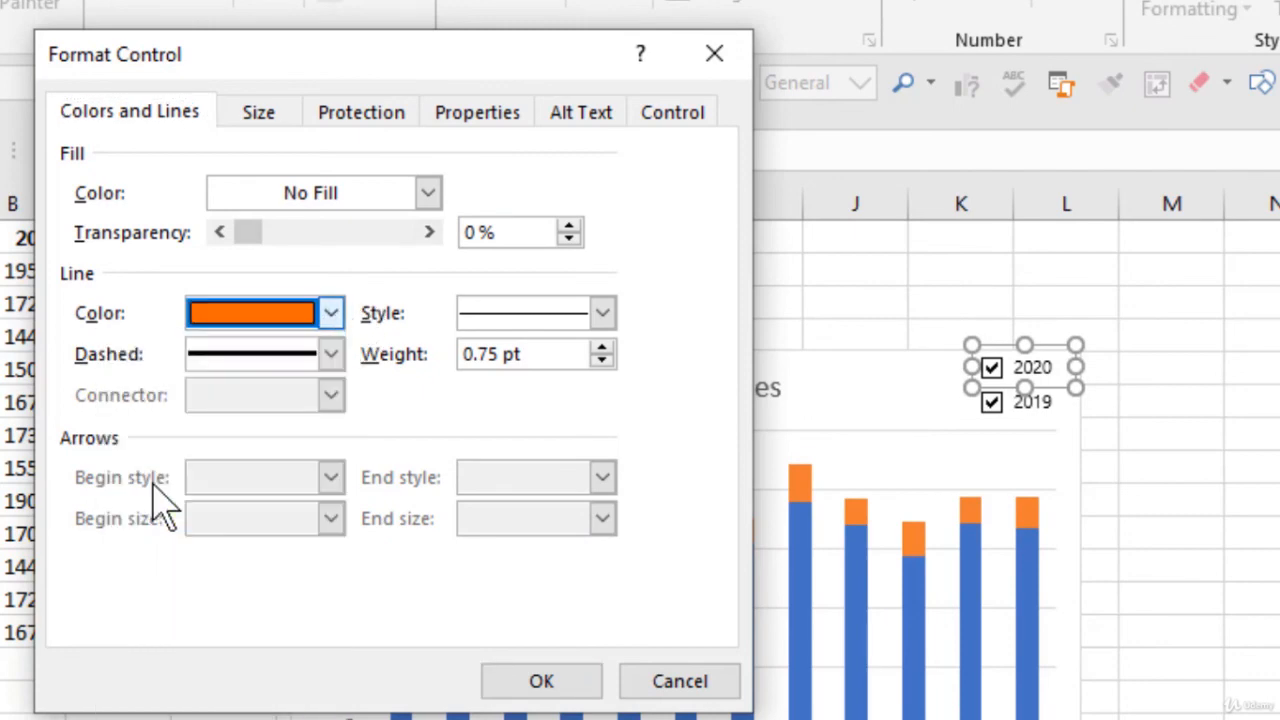
pyautogui.click(562, 685)
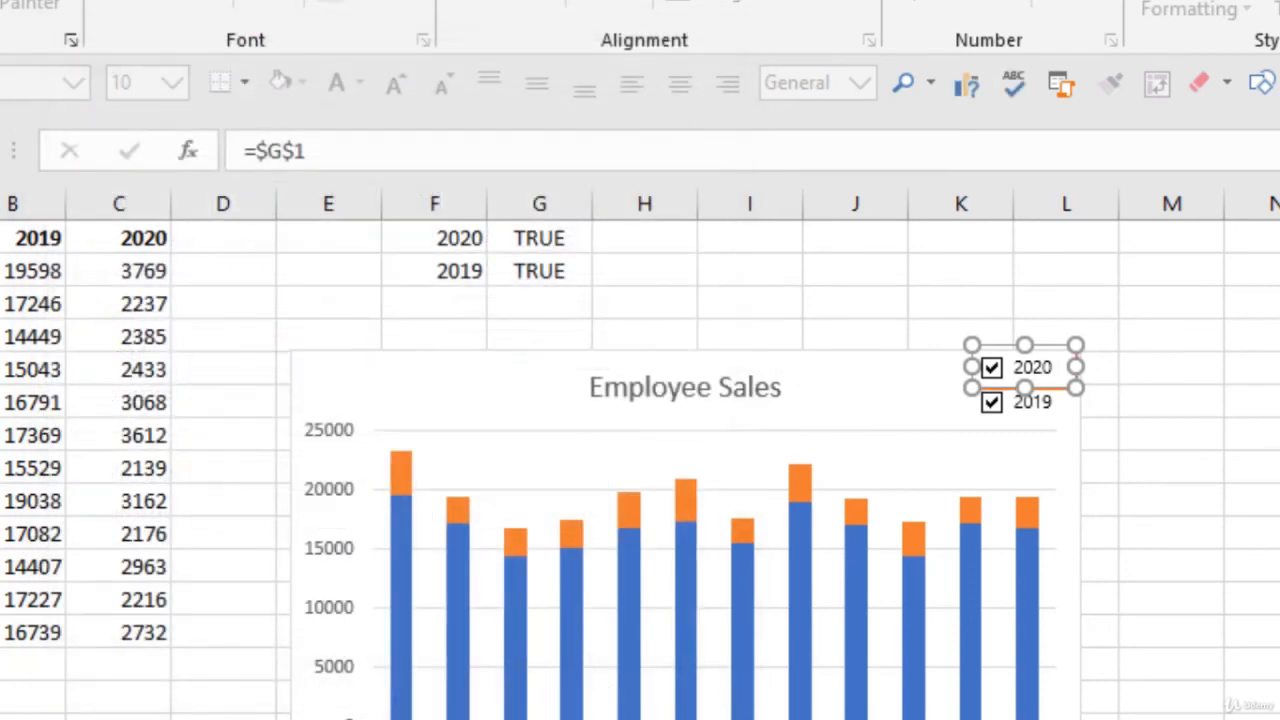
pyautogui.click(1183, 491)
# Give the 2019 check box a blue outline to match its series in the chart
pyautogui.rightClick(1030, 402)
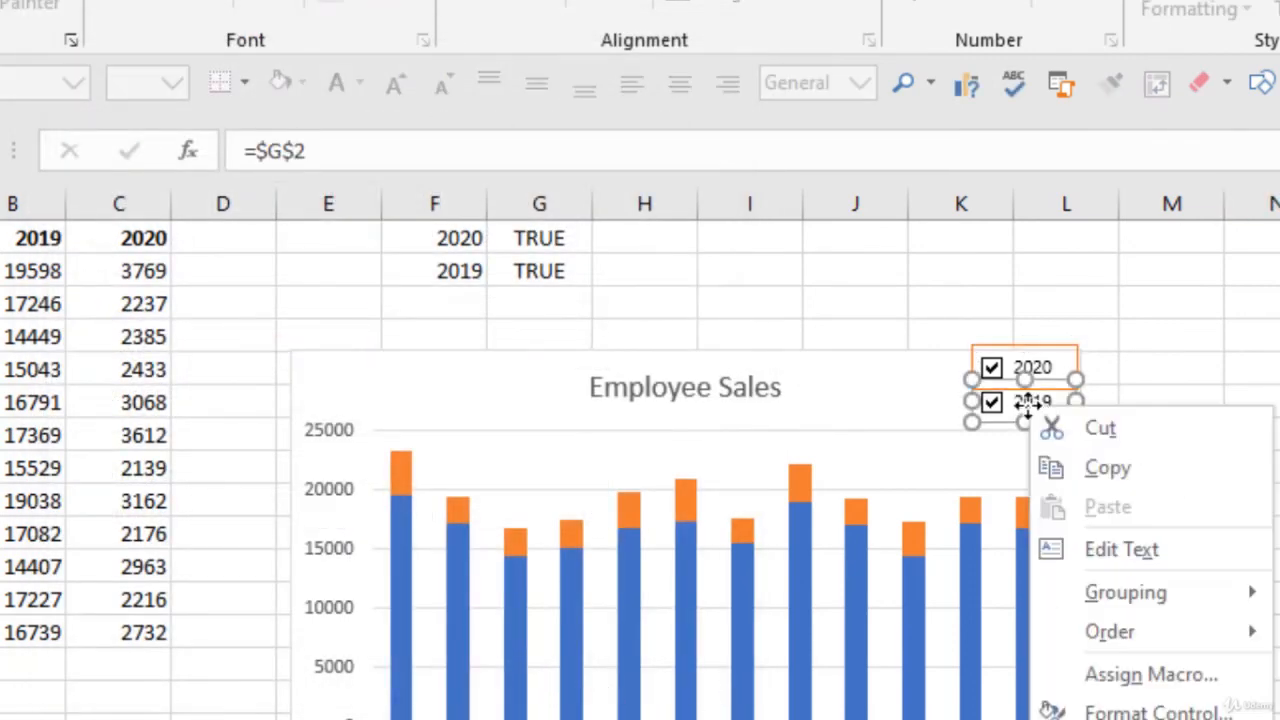
pyautogui.click(1060, 710)
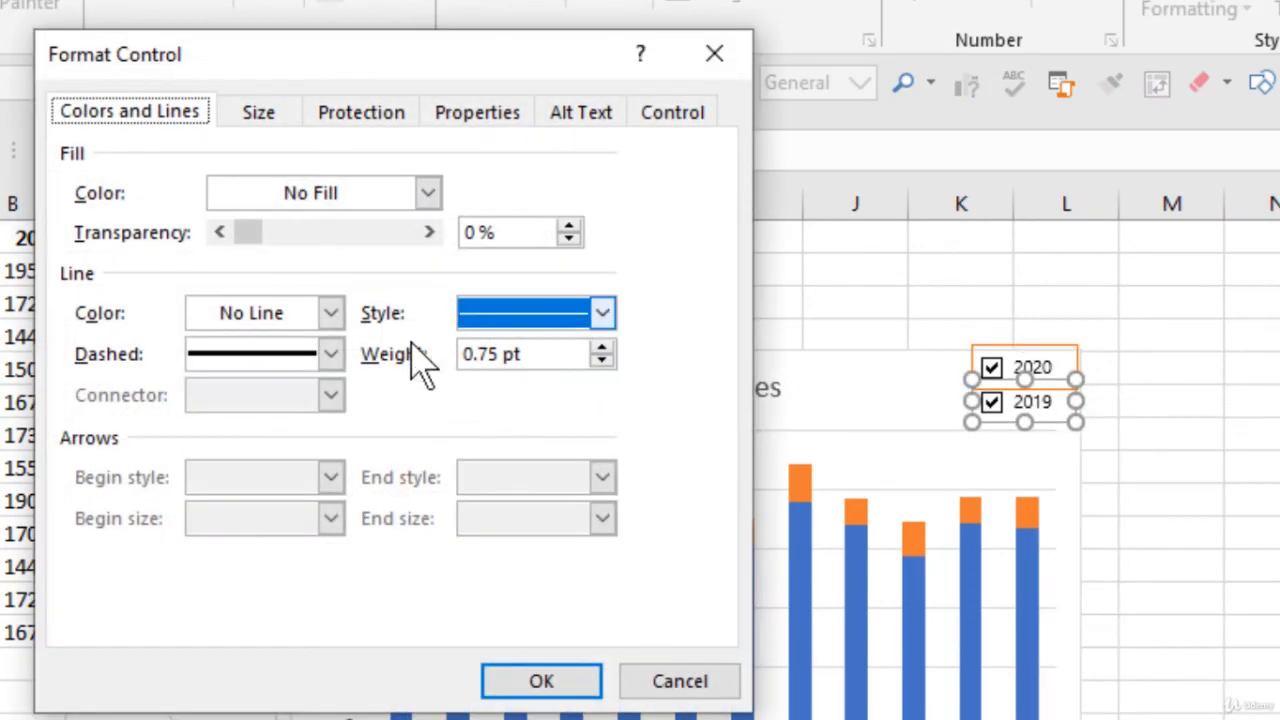
pyautogui.click(330, 313)
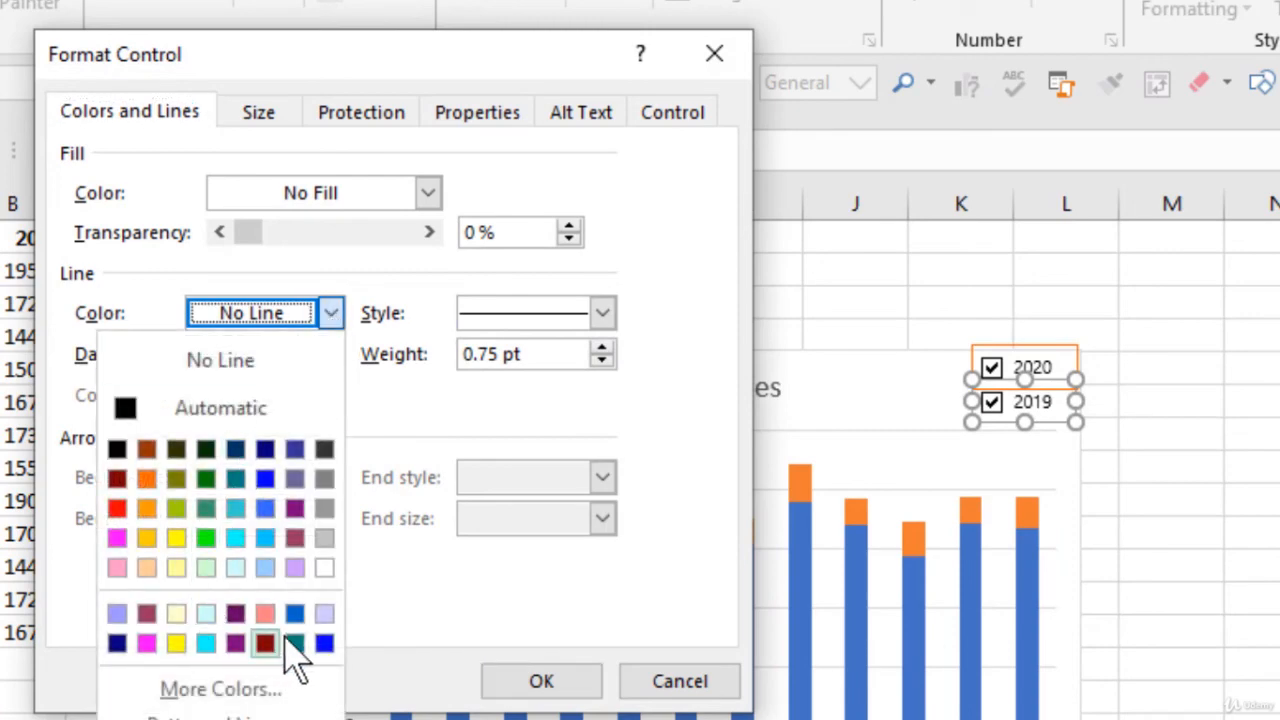
pyautogui.click(324, 643)
pyautogui.click(556, 684)
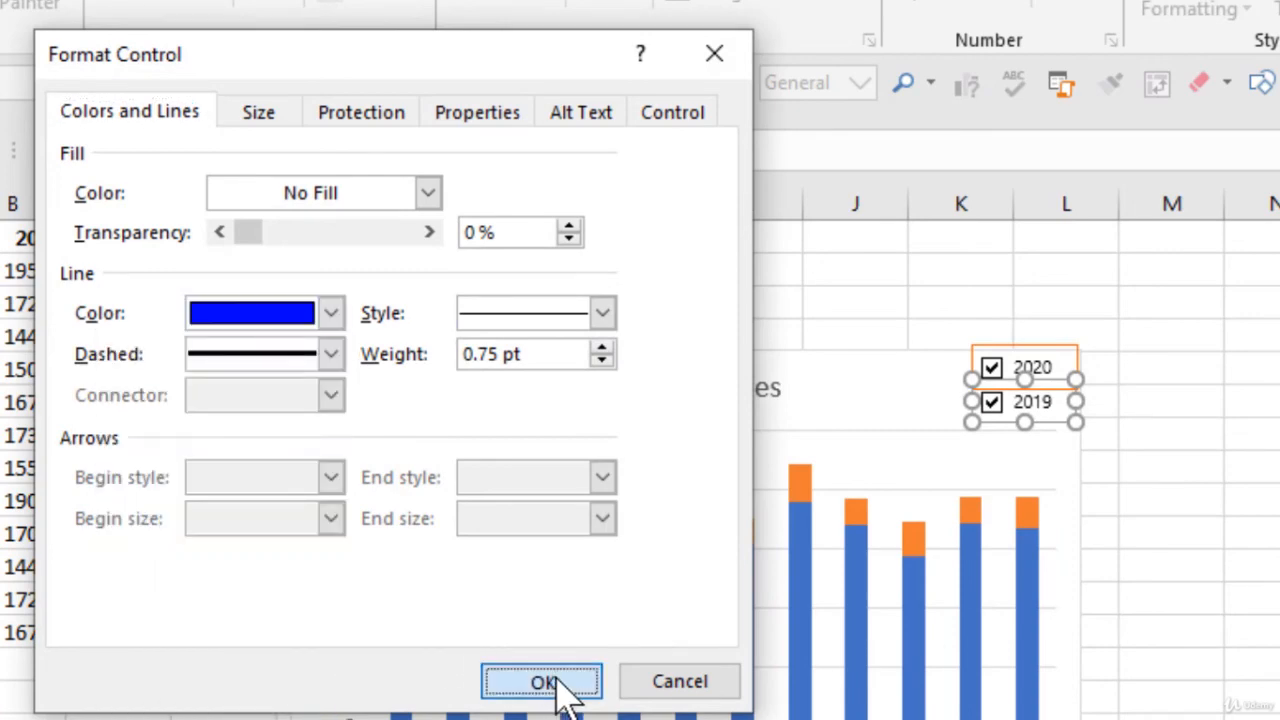
pyautogui.click(1243, 577)
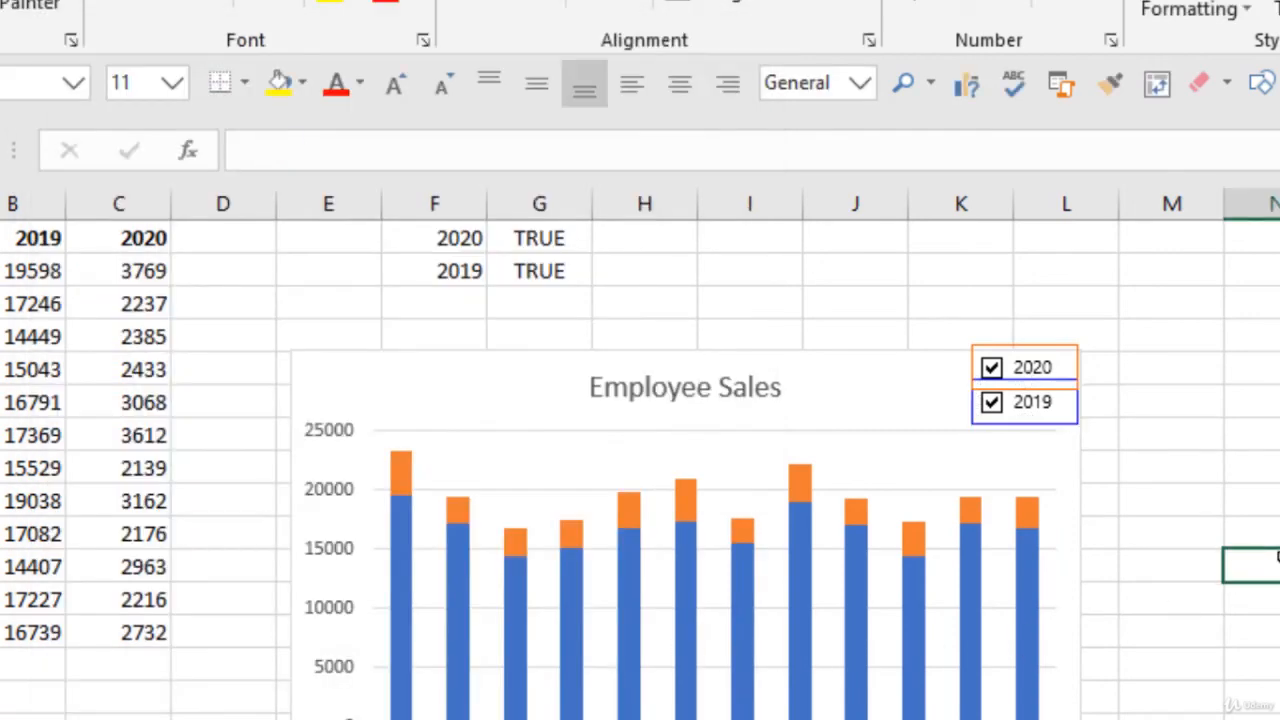
# Reduce the 2020 check box's height from its lower edge so its outline clears the 2019 check box
pyautogui.keyDown('ctrl'); pyautogui.click(1066, 372); pyautogui.keyUp('ctrl')
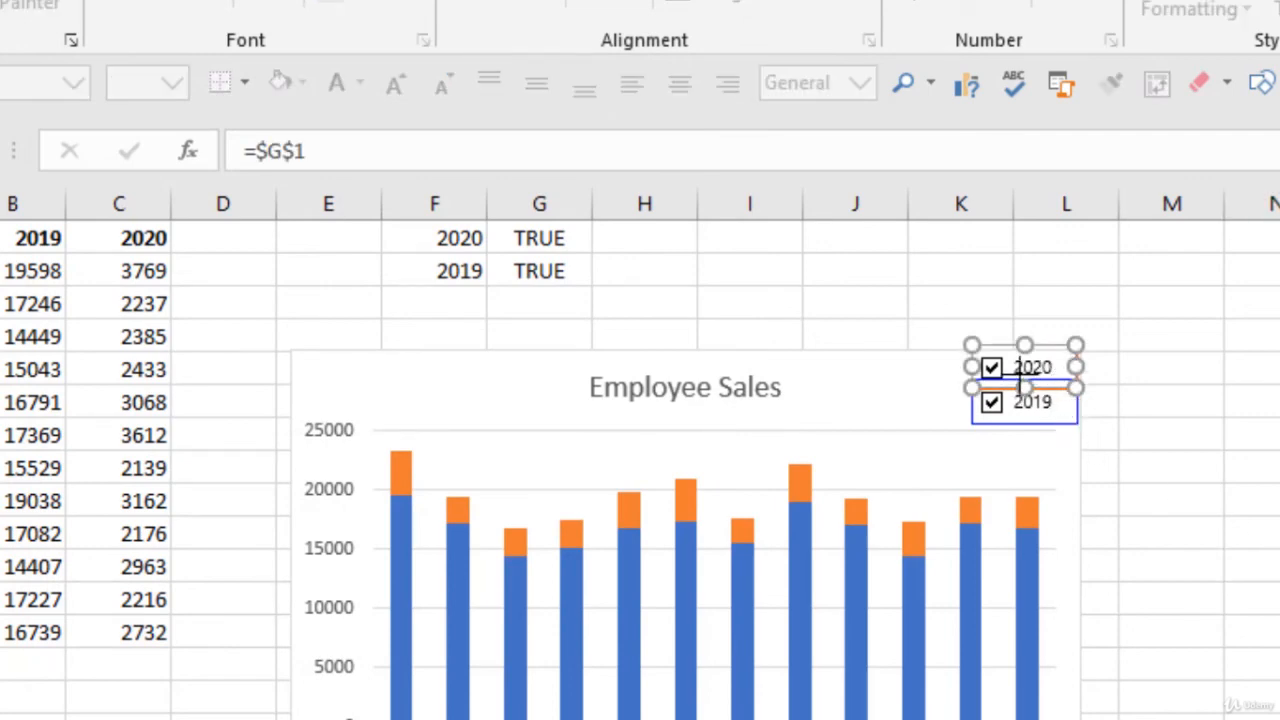
pyautogui.moveTo(1020, 380)
pyautogui.mouseDown()
pyautogui.moveTo(1006, 363)
pyautogui.moveTo(1010, 373)
pyautogui.mouseUp()
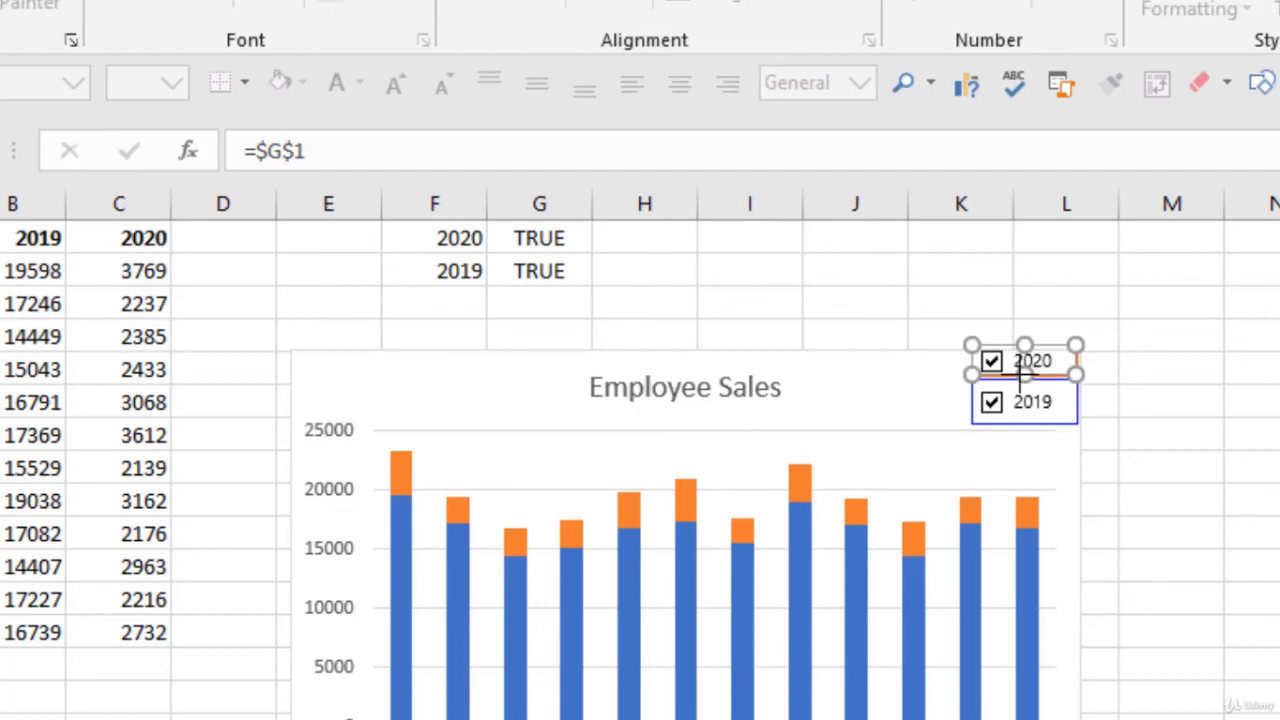
pyautogui.click(1217, 418)
# Reduce the 2019 check box's height to match the 2020 one and nudge it up directly beneath it
pyautogui.keyDown('ctrl'); pyautogui.click(1047, 421); pyautogui.keyUp('ctrl')
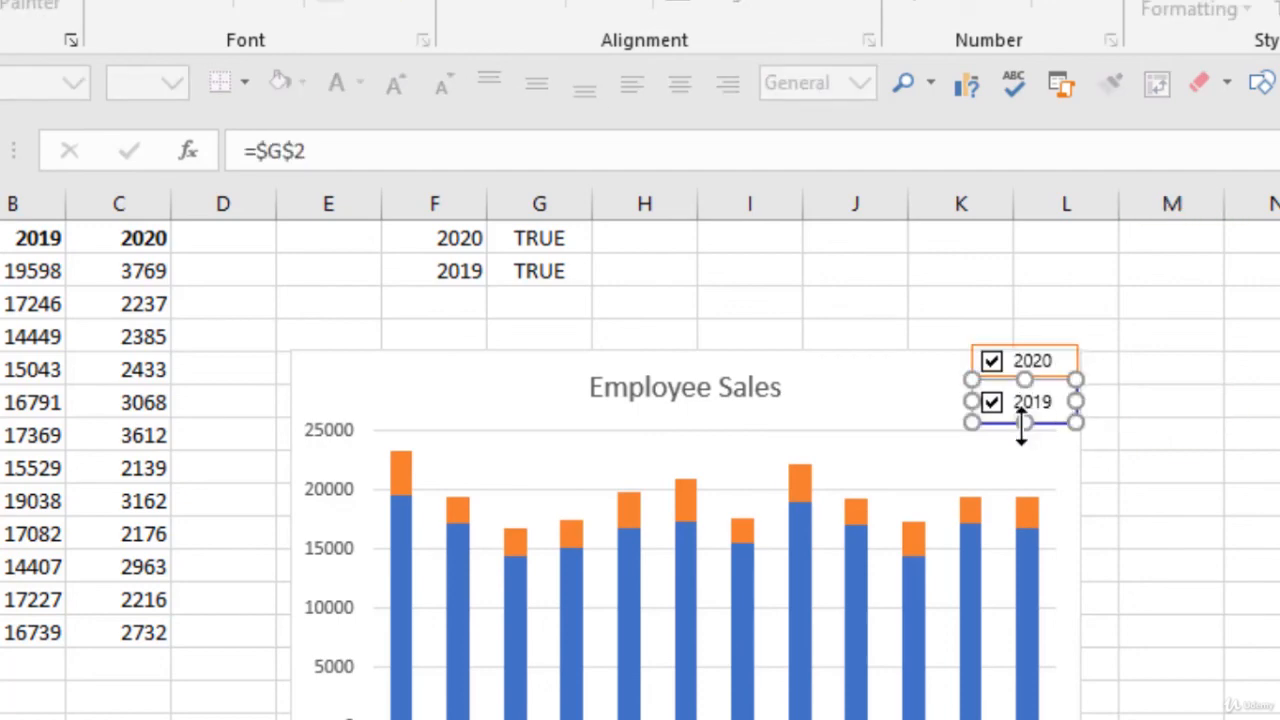
pyautogui.moveTo(1027, 380); pyautogui.dragTo(1032, 395)
pyautogui.press('Up')
pyautogui.press('Up')
pyautogui.press('Up')
pyautogui.press('Up')
pyautogui.press('Up')
pyautogui.press('Up')
pyautogui.press('Up')
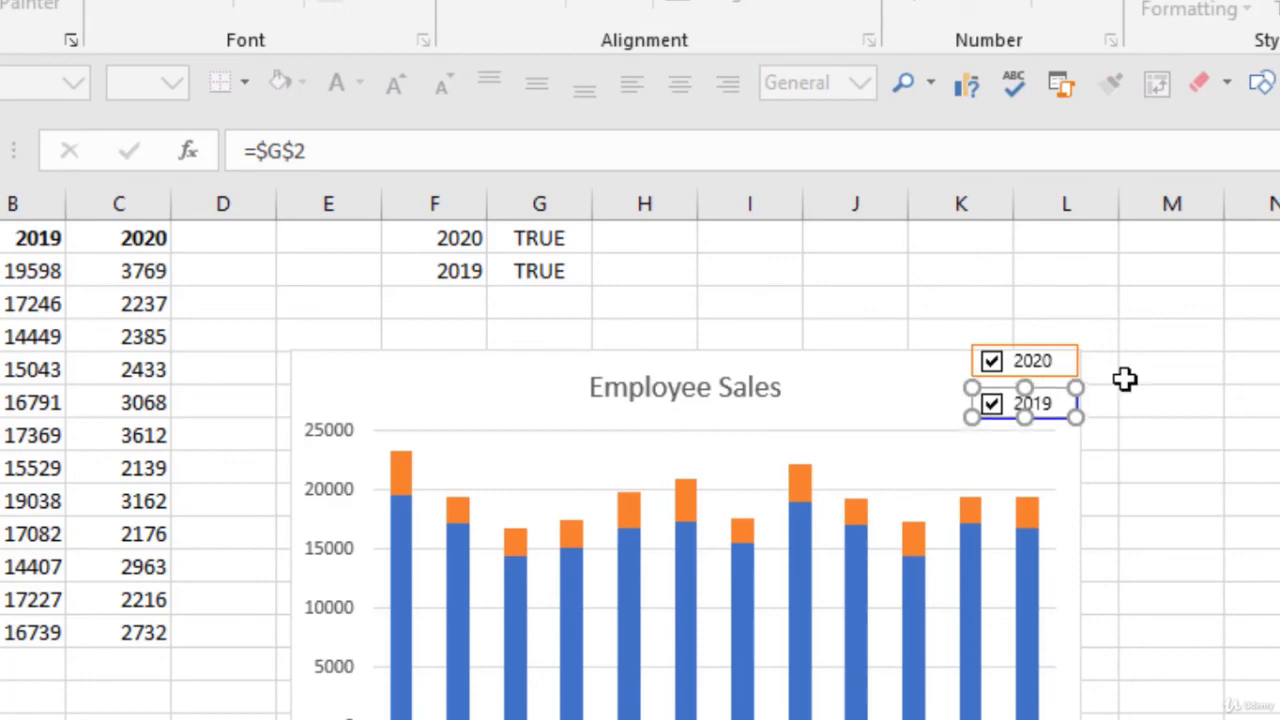
pyautogui.click(1140, 400)
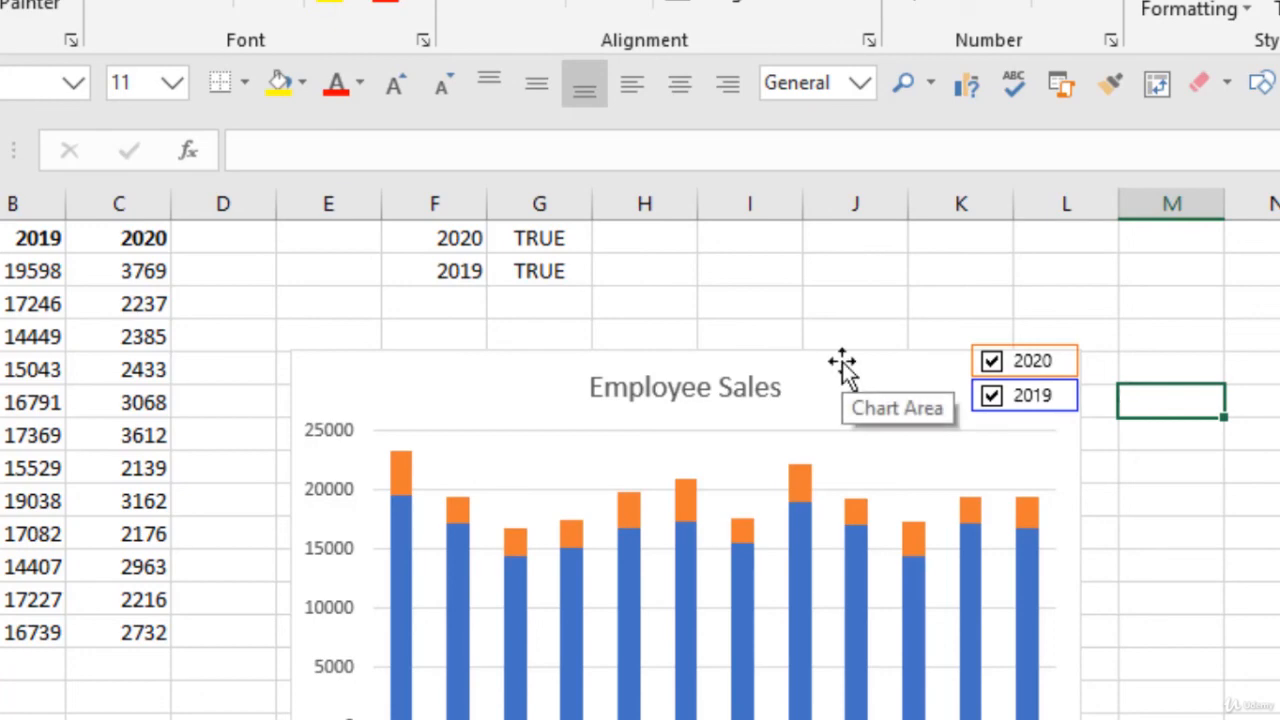
pyautogui.keyDown('ctrl'); pyautogui.click(1072, 360); pyautogui.keyUp('ctrl')
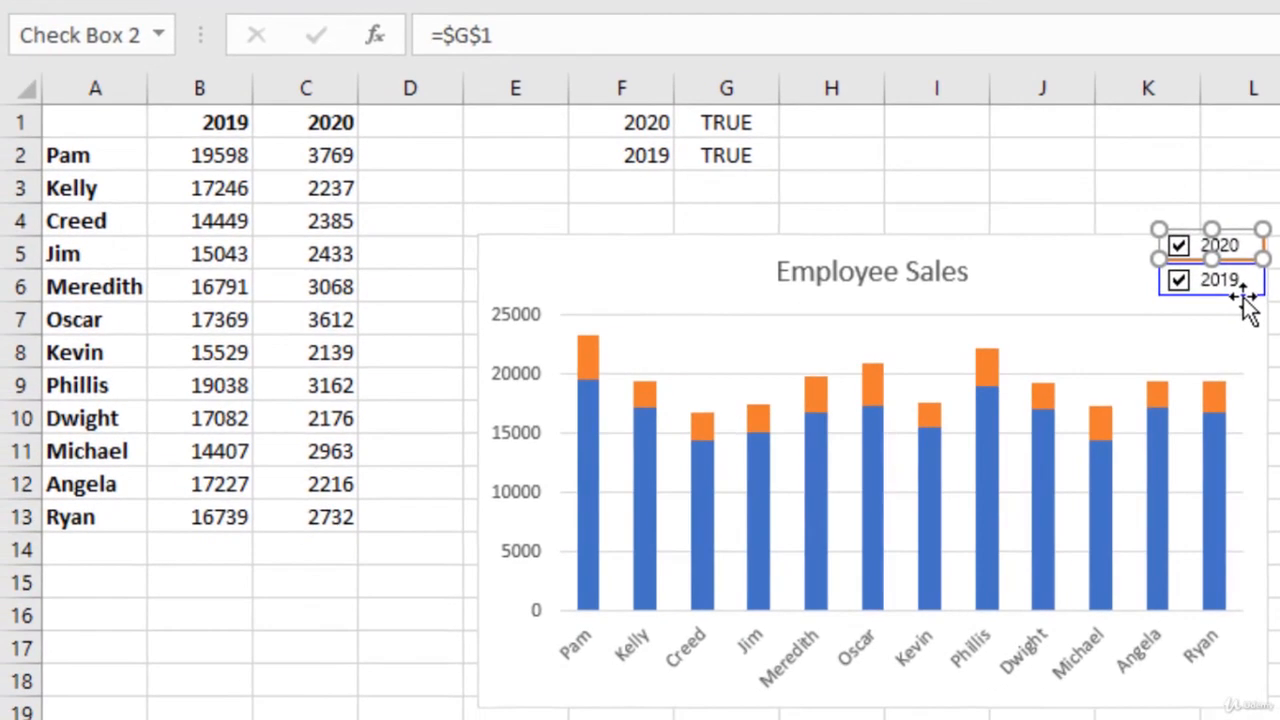
pyautogui.keyDown('ctrl'); pyautogui.click(1242, 299); pyautogui.keyUp('ctrl')
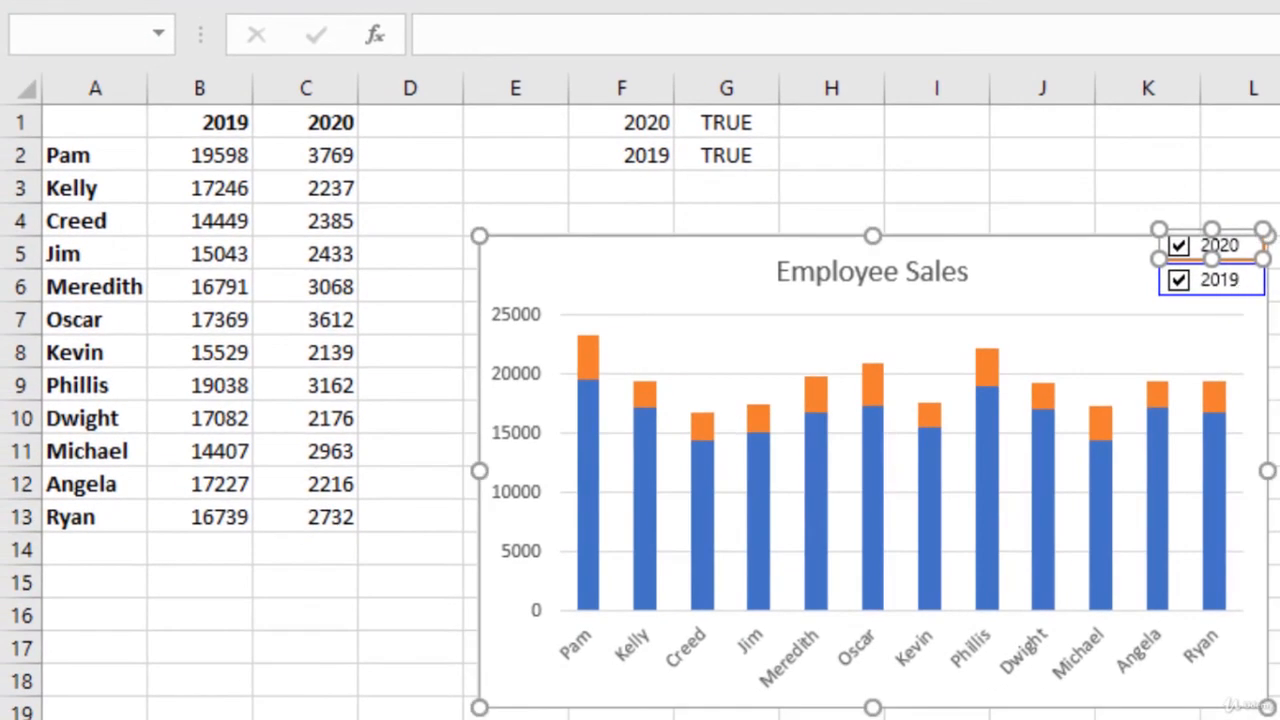
pyautogui.press('Escape')
# Move the 2020 and 2019 check boxes together slightly down and left so both sit inside the chart's upper-right corner
pyautogui.keyDown('ctrl'); pyautogui.click(1248, 256); pyautogui.keyUp('ctrl')
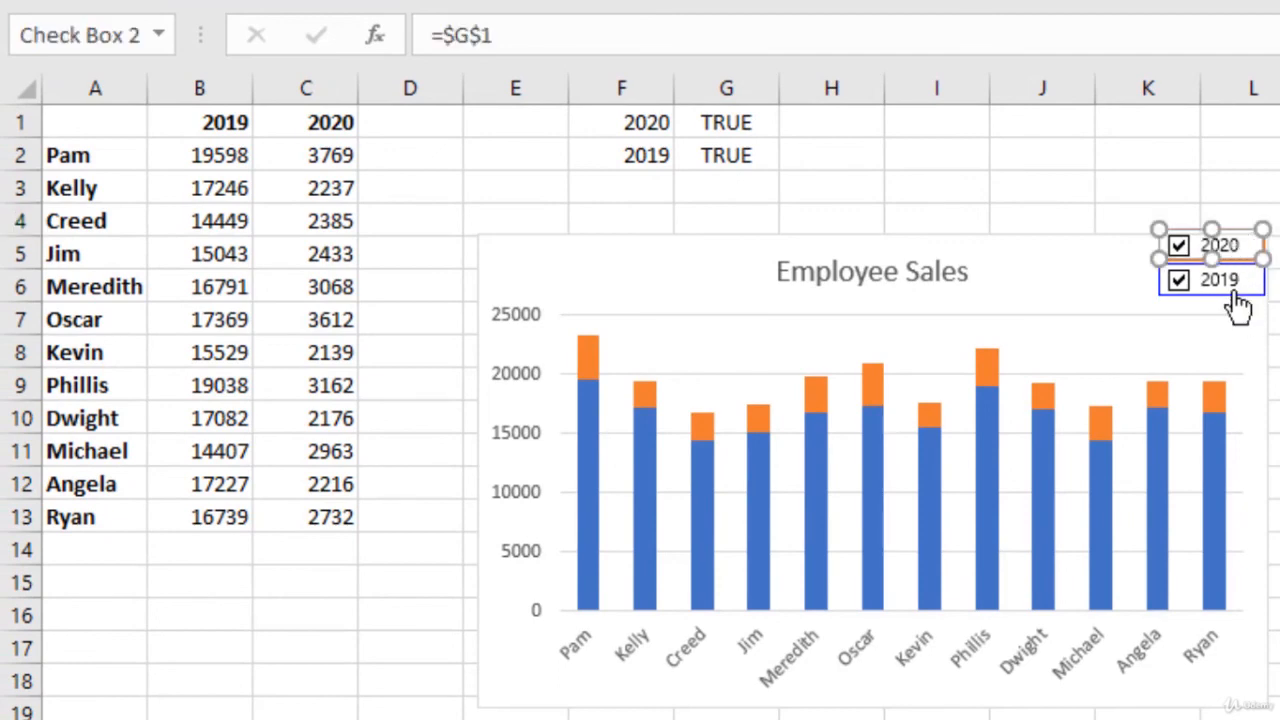
pyautogui.keyDown('ctrl'); pyautogui.click(1233, 287); pyautogui.keyUp('ctrl')
pyautogui.press('Down')
pyautogui.press('Down')
pyautogui.press('Down')
pyautogui.press('Down')
pyautogui.press('Down')
pyautogui.press('Down')
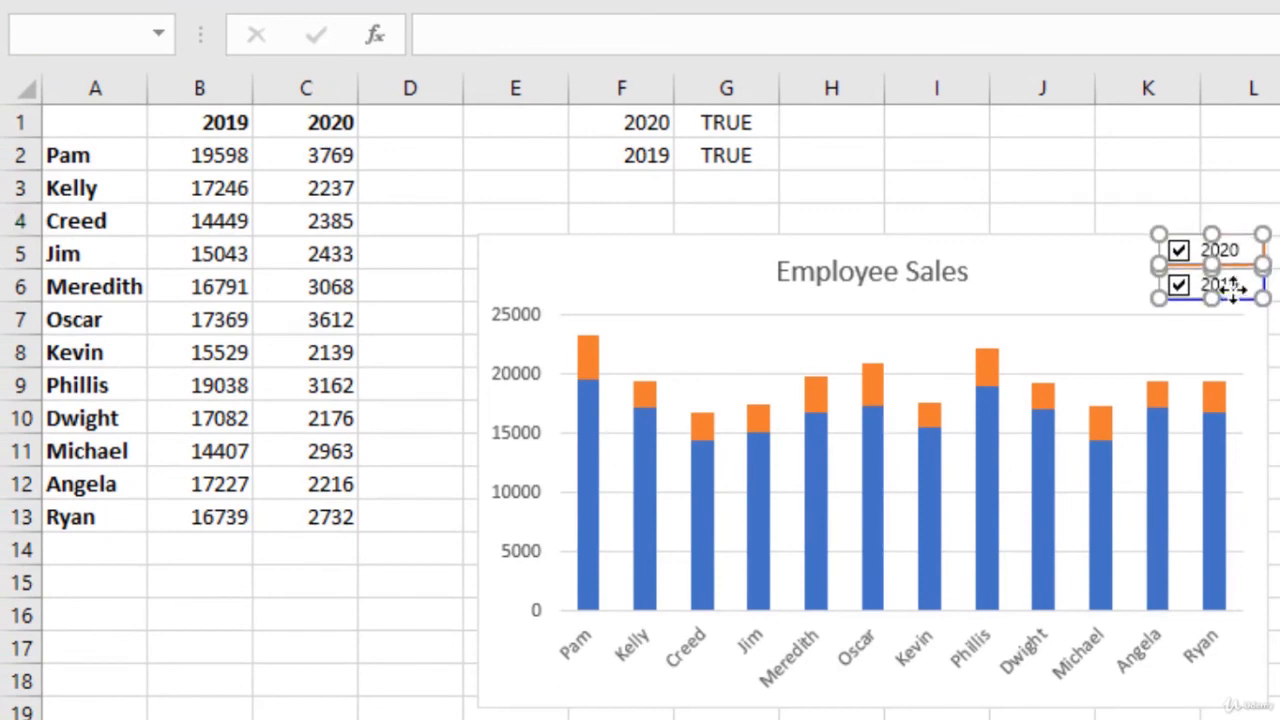
pyautogui.press('Left')
pyautogui.press('Left')
pyautogui.press('Left')
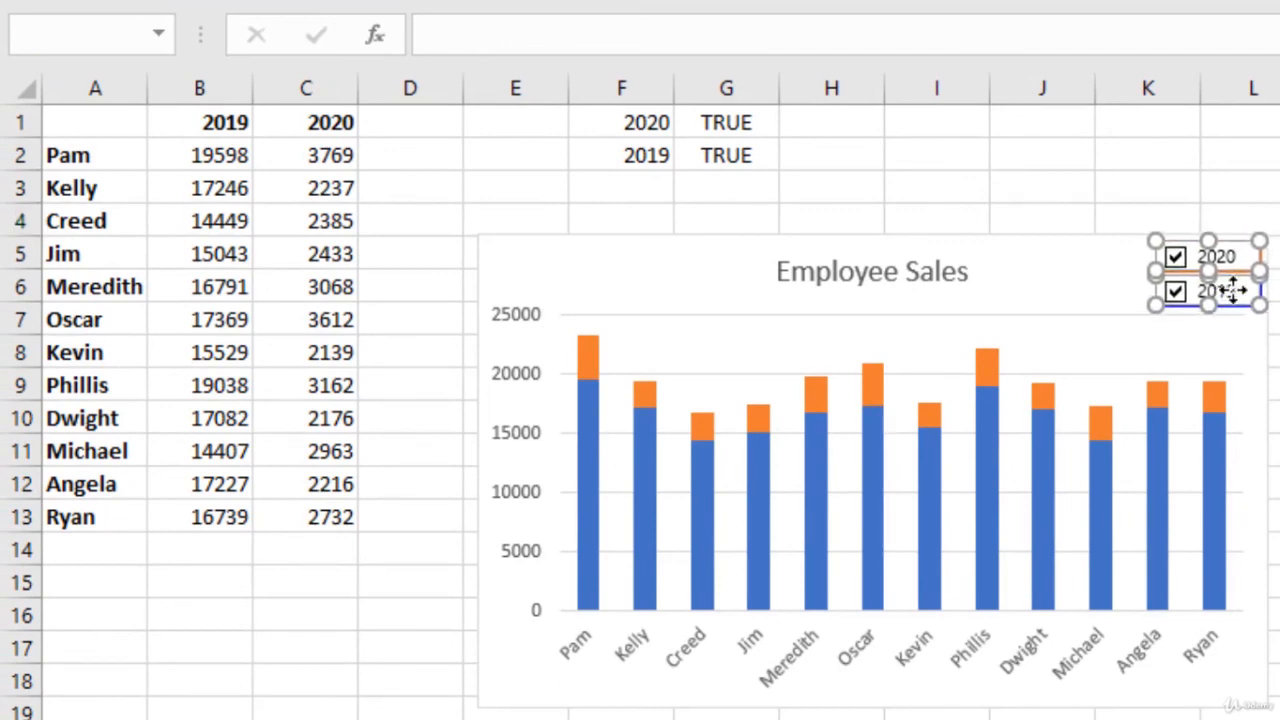
pyautogui.press('Escape')
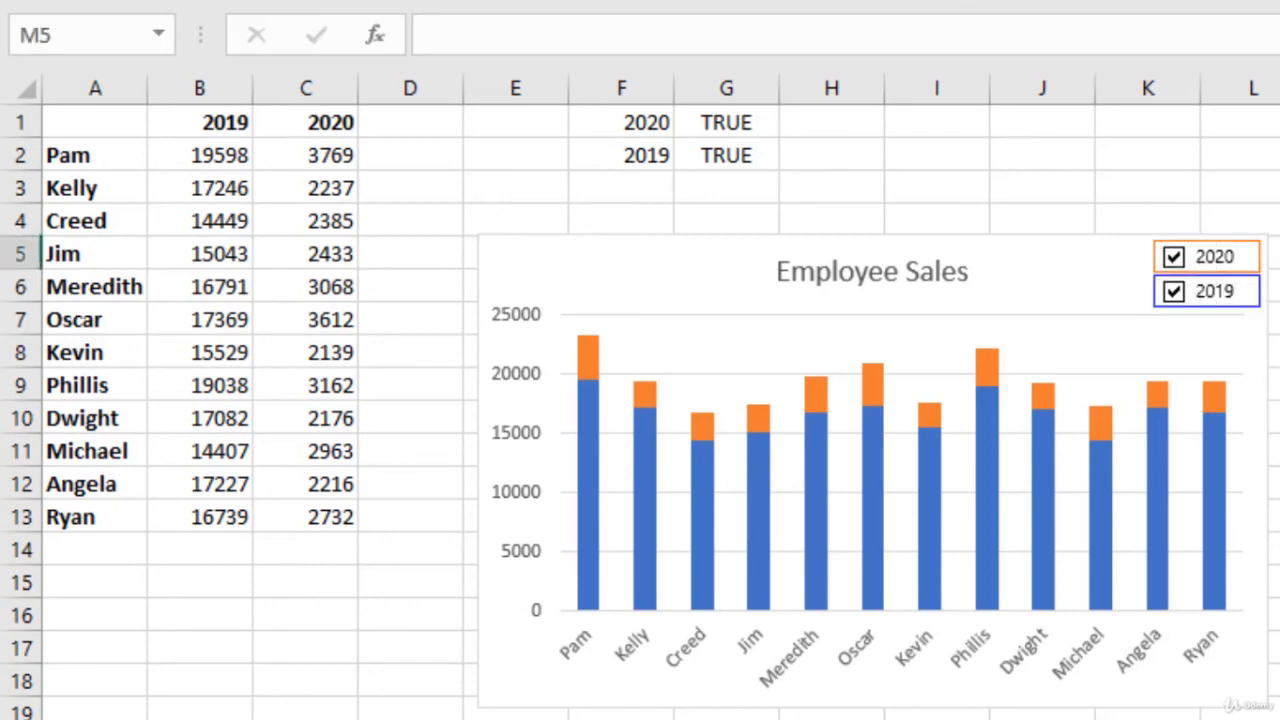
# Test the check boxes by turning 2020 off and on again and turning 2019 off
pyautogui.click(1174, 258)
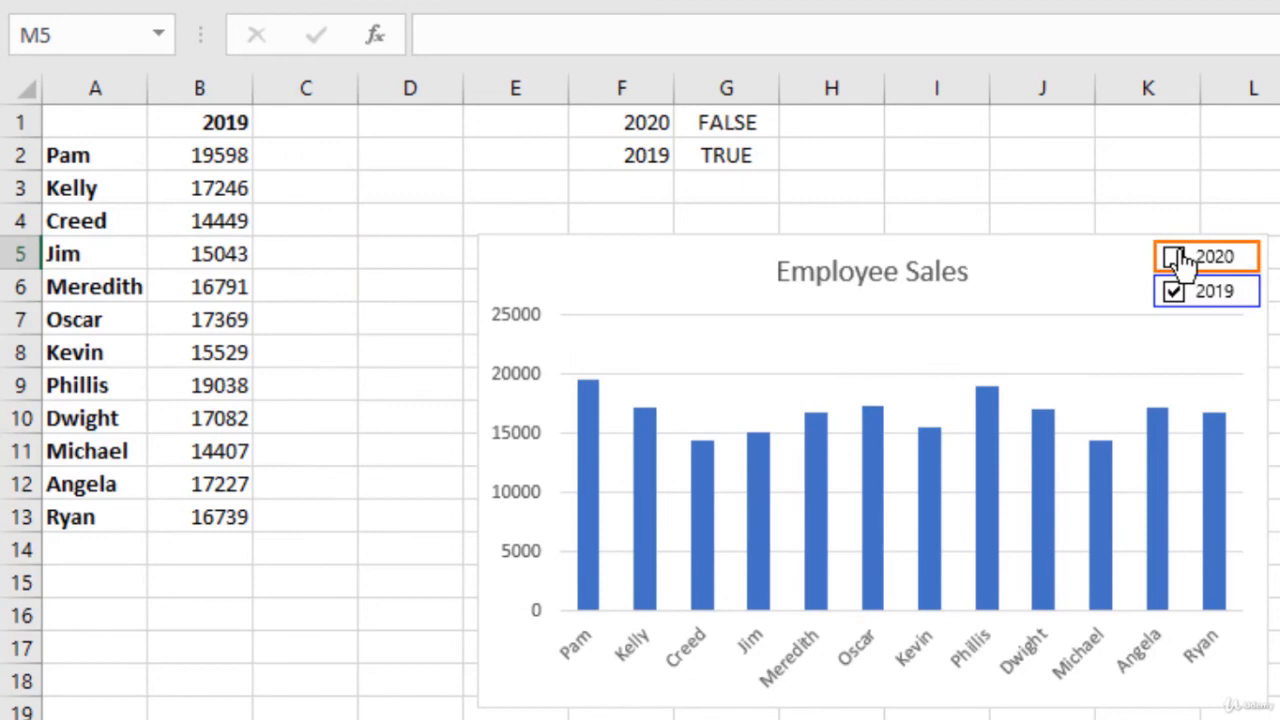
pyautogui.click(1174, 258)
pyautogui.click(1176, 294)
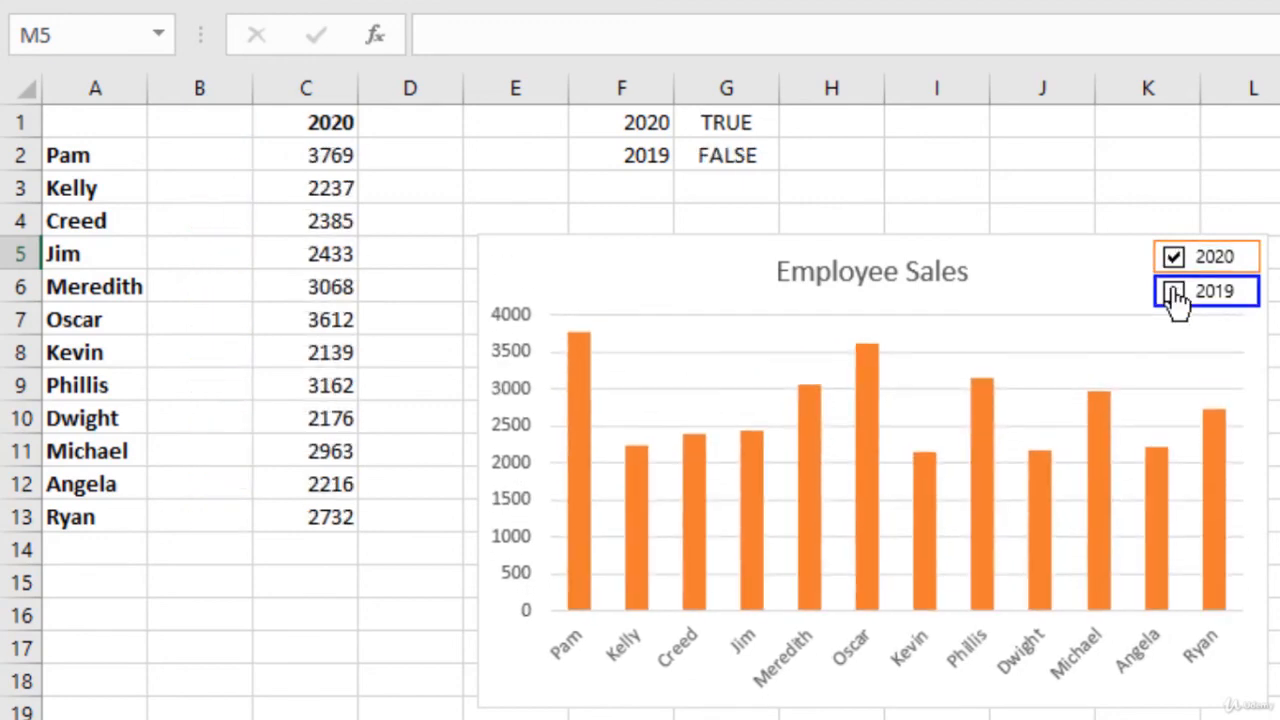